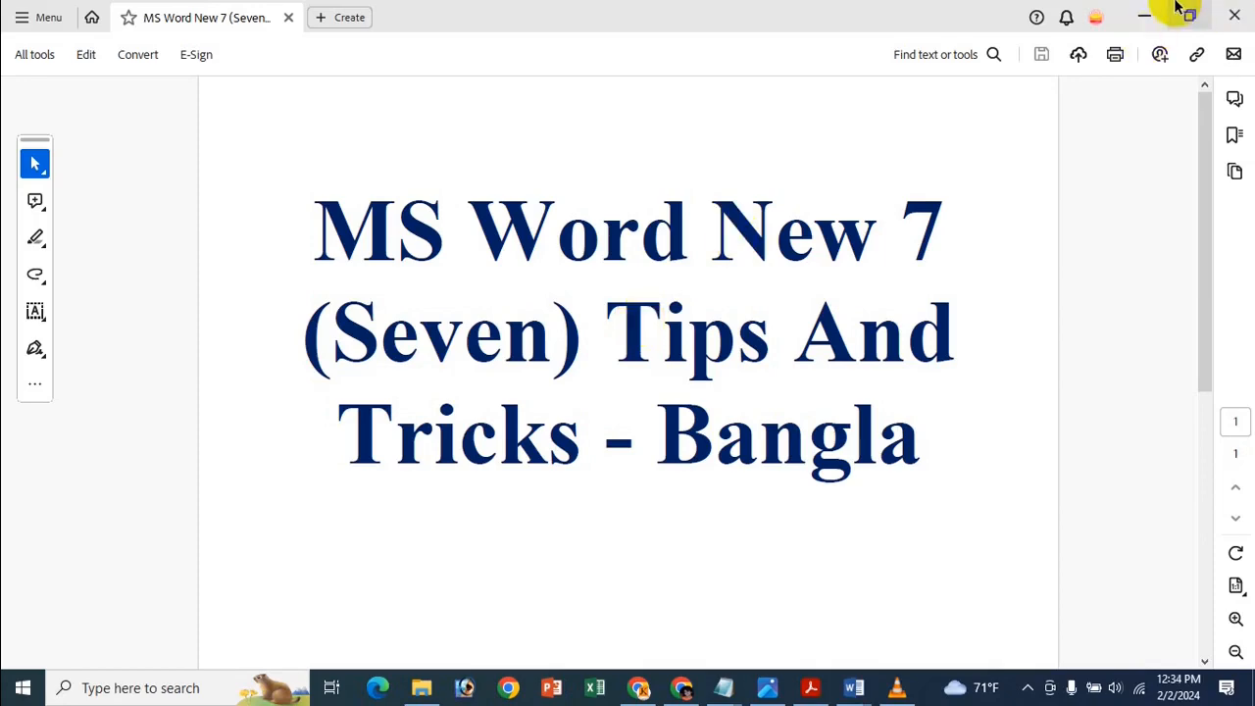
# Minimize Acrobat Reader so the Dhaka Medical College Hospital Word document shows.
pyautogui.click(1140, 12)
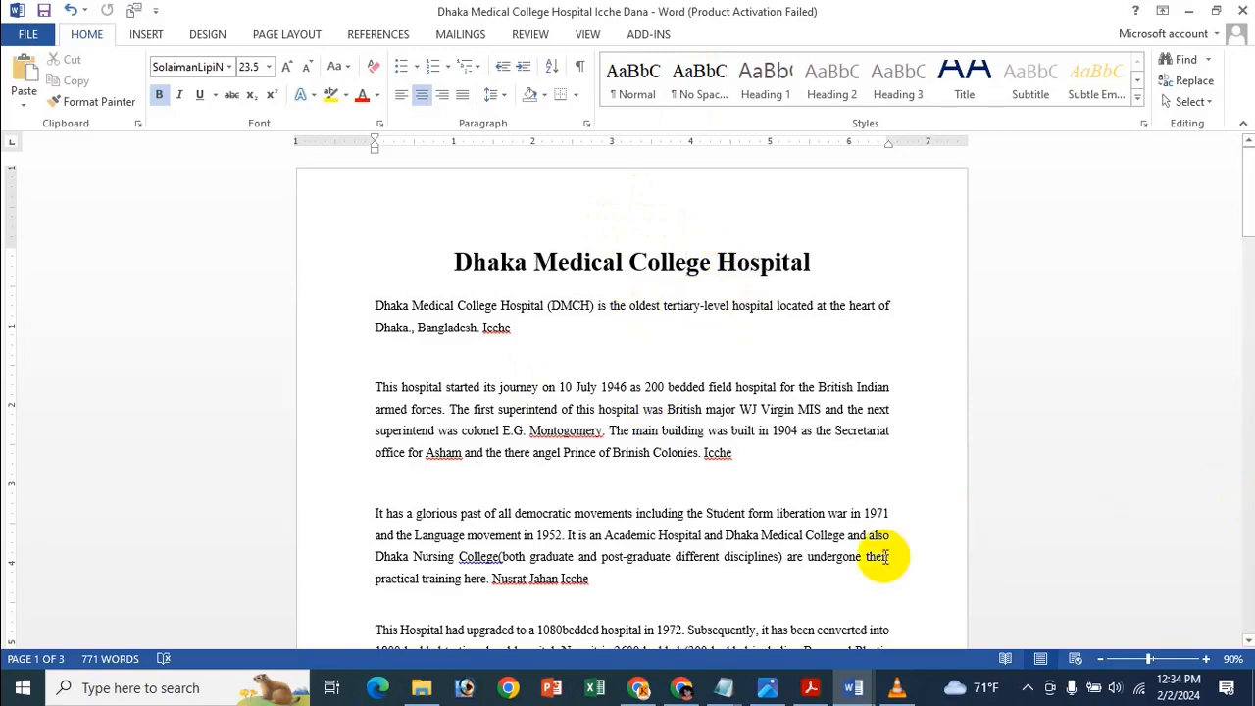
# Bring up the MS Word 7 Tips And Tricks image from the taskbar.
pyautogui.click(766, 690)
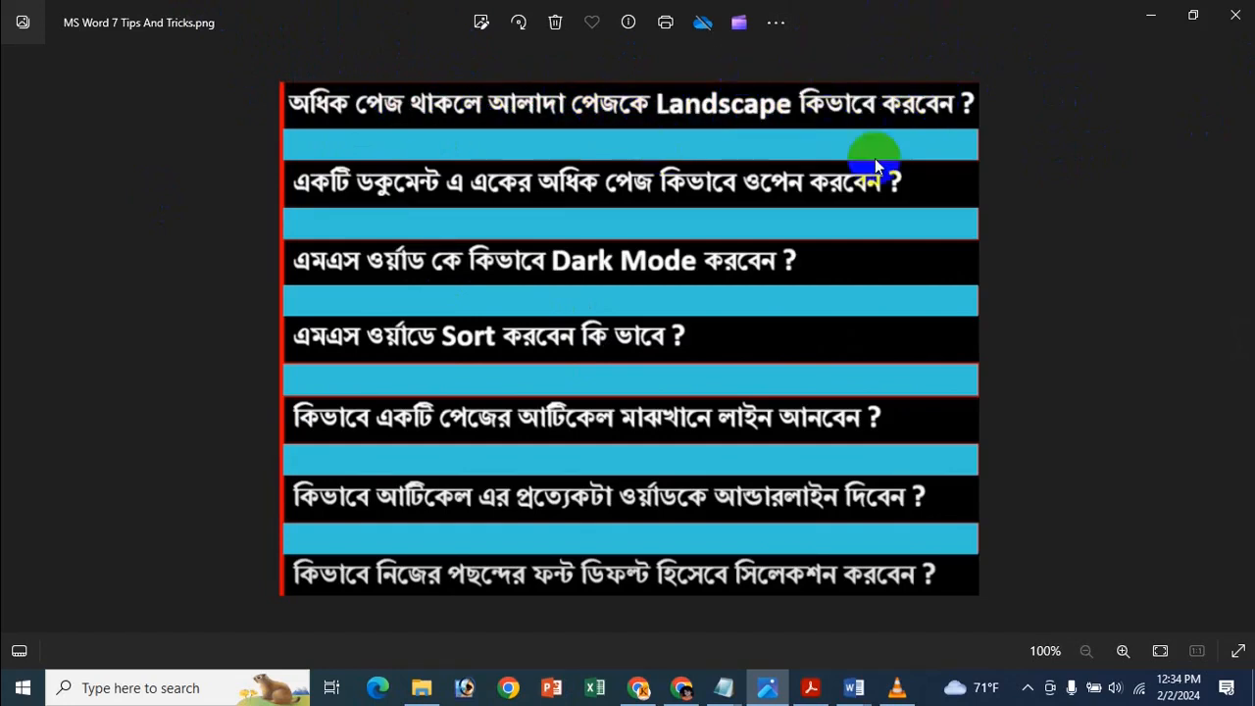
# Hide Photos and view the hospital document as Multiple Pages side by side.
pyautogui.click(1153, 17)
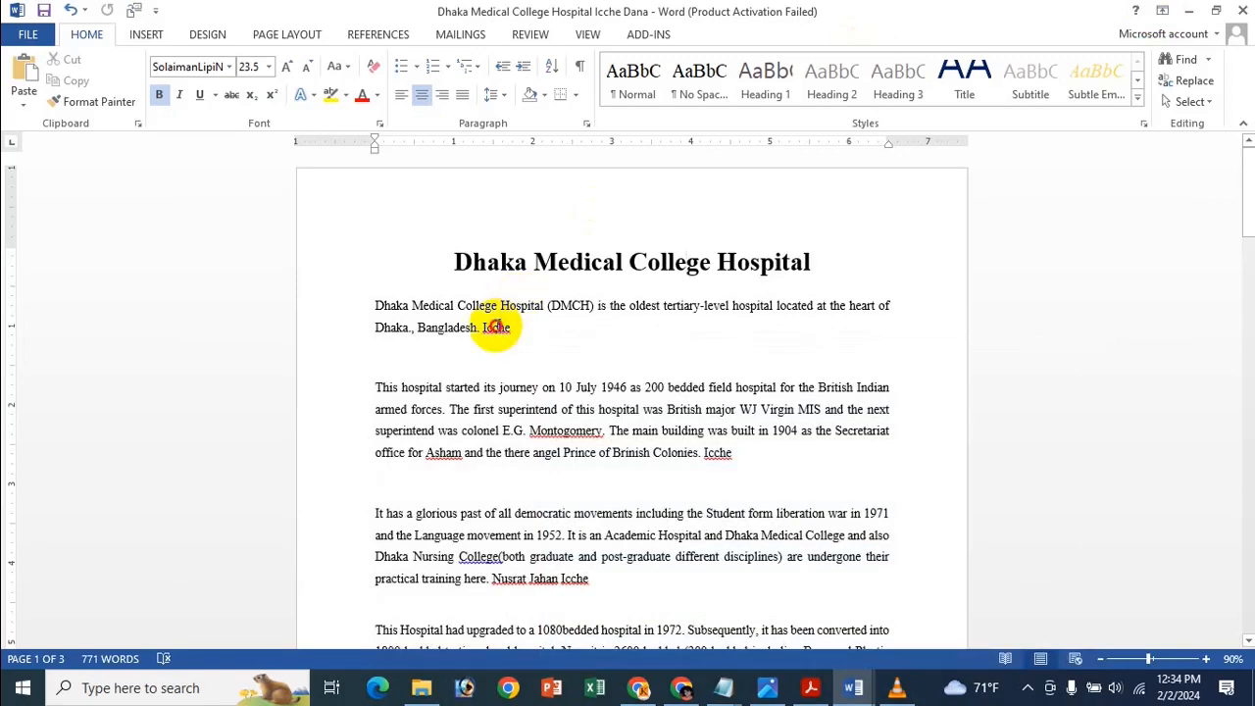
pyautogui.scroll(-2, 498, 323)
pyautogui.scroll(1, 498, 326)
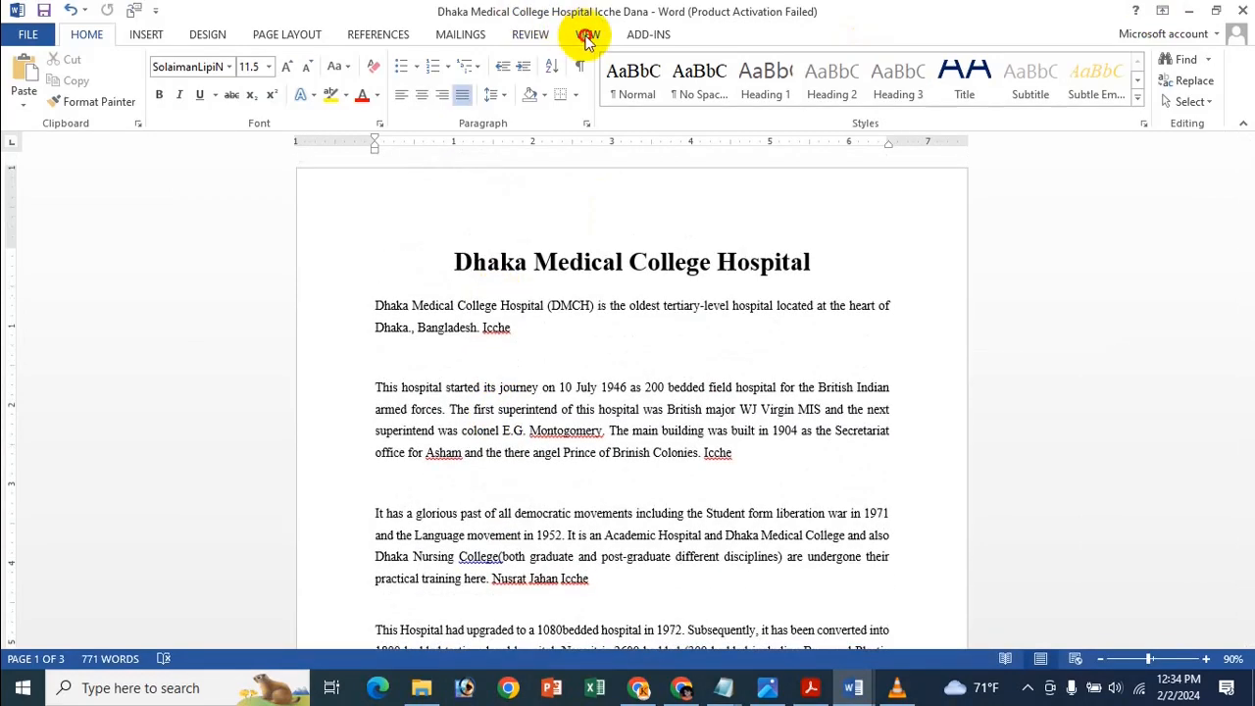
pyautogui.click(586, 34)
pyautogui.click(437, 83)
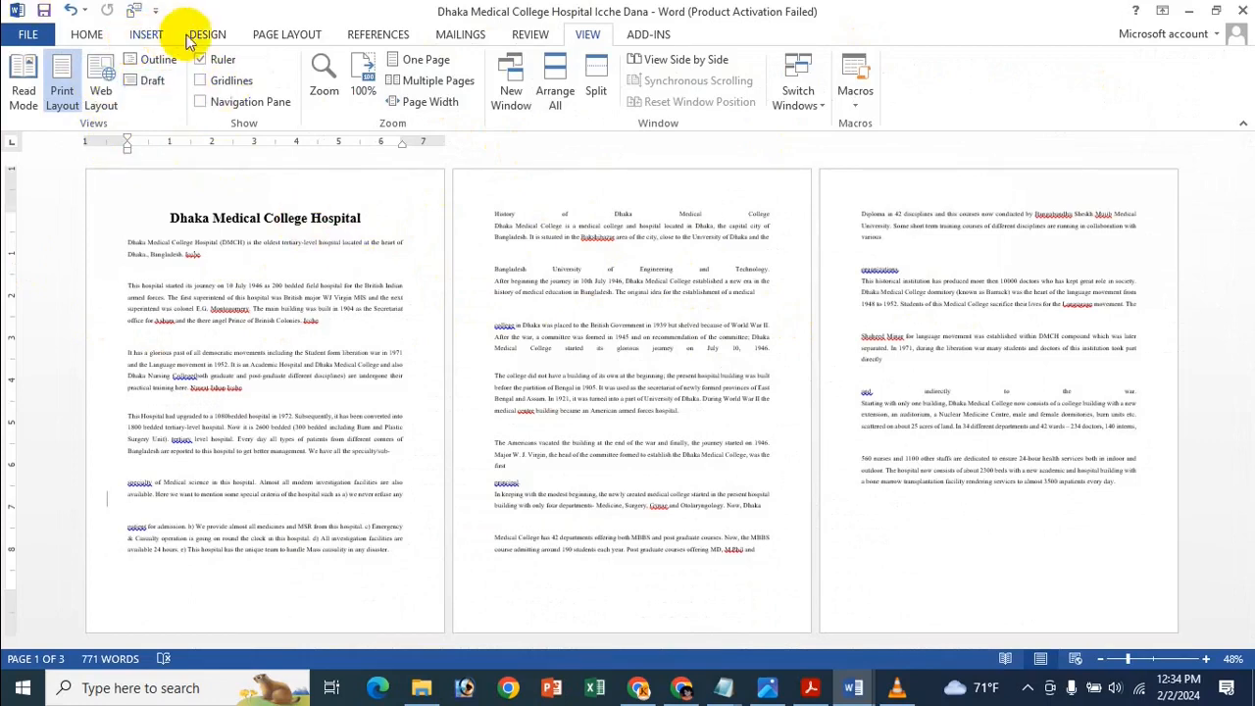
pyautogui.click(283, 35)
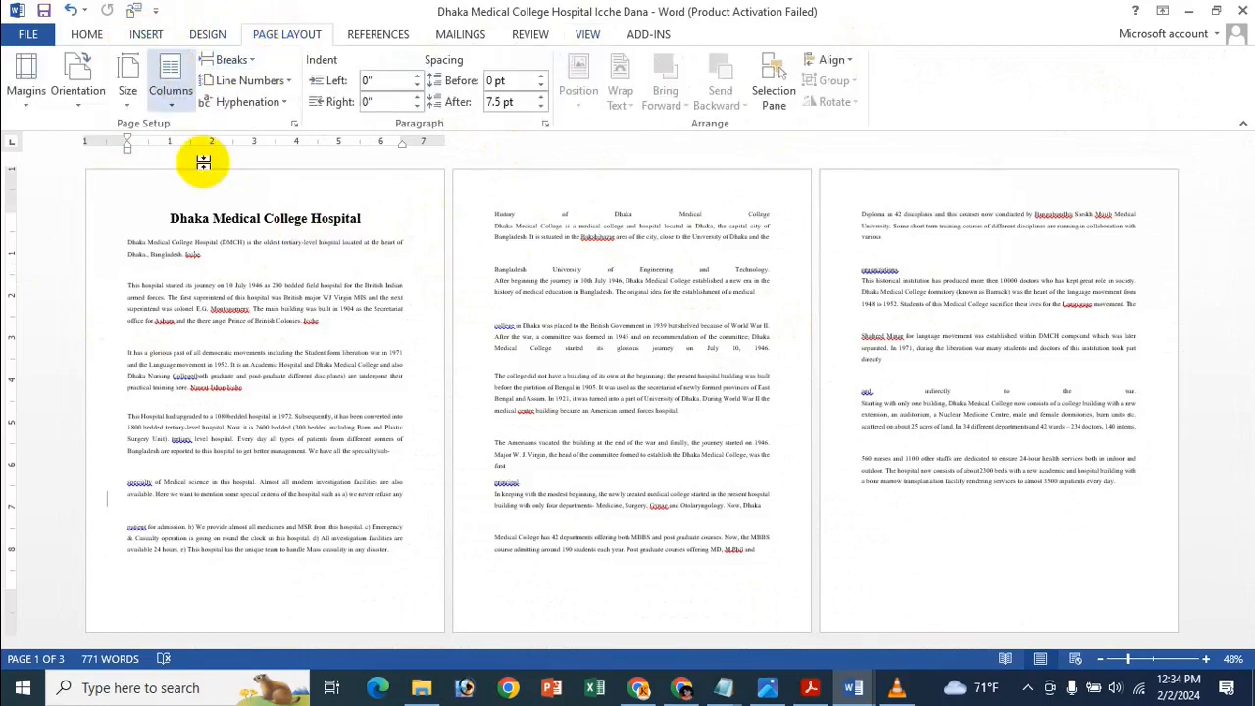
pyautogui.click(617, 298)
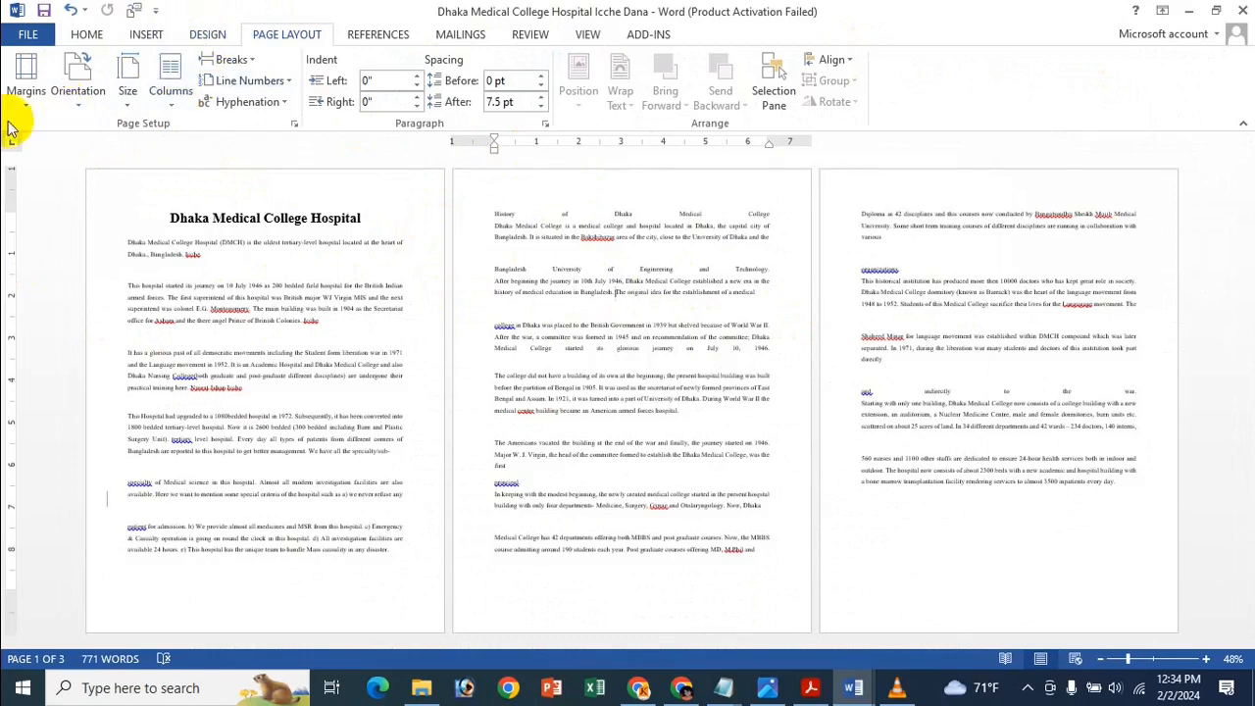
pyautogui.click(90, 83)
pyautogui.click(127, 170)
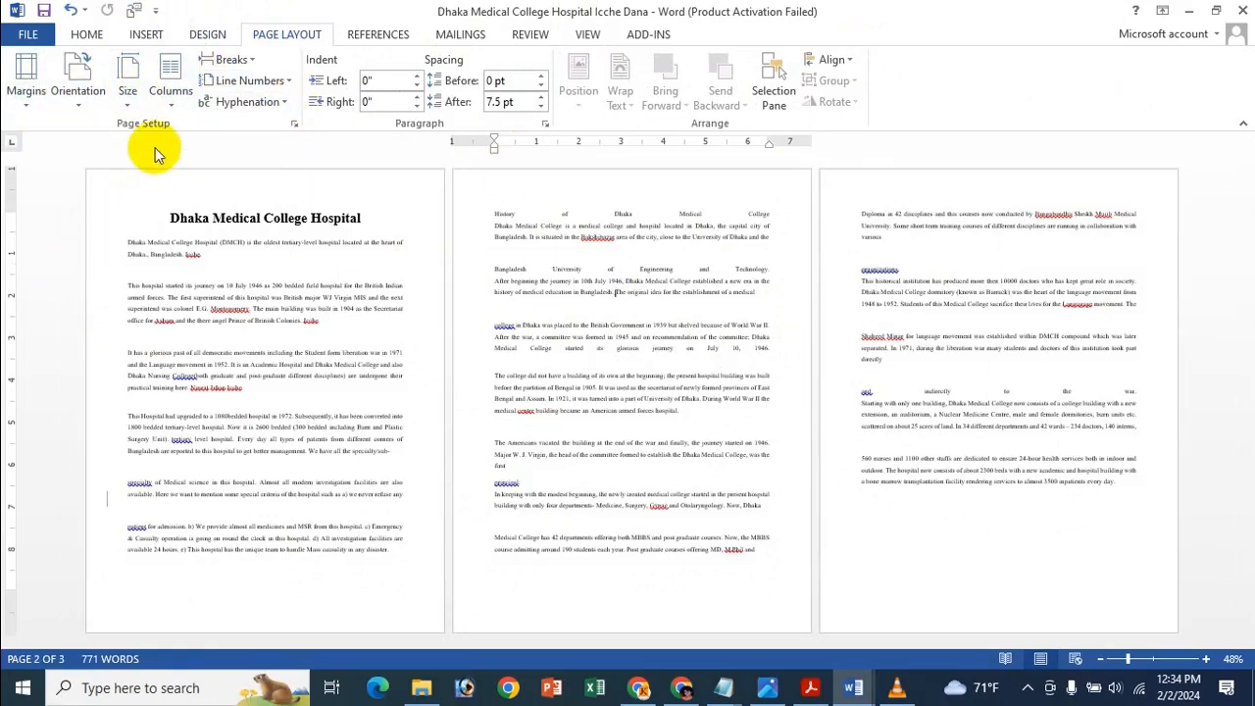
pyautogui.scroll(-4, 704, 274)
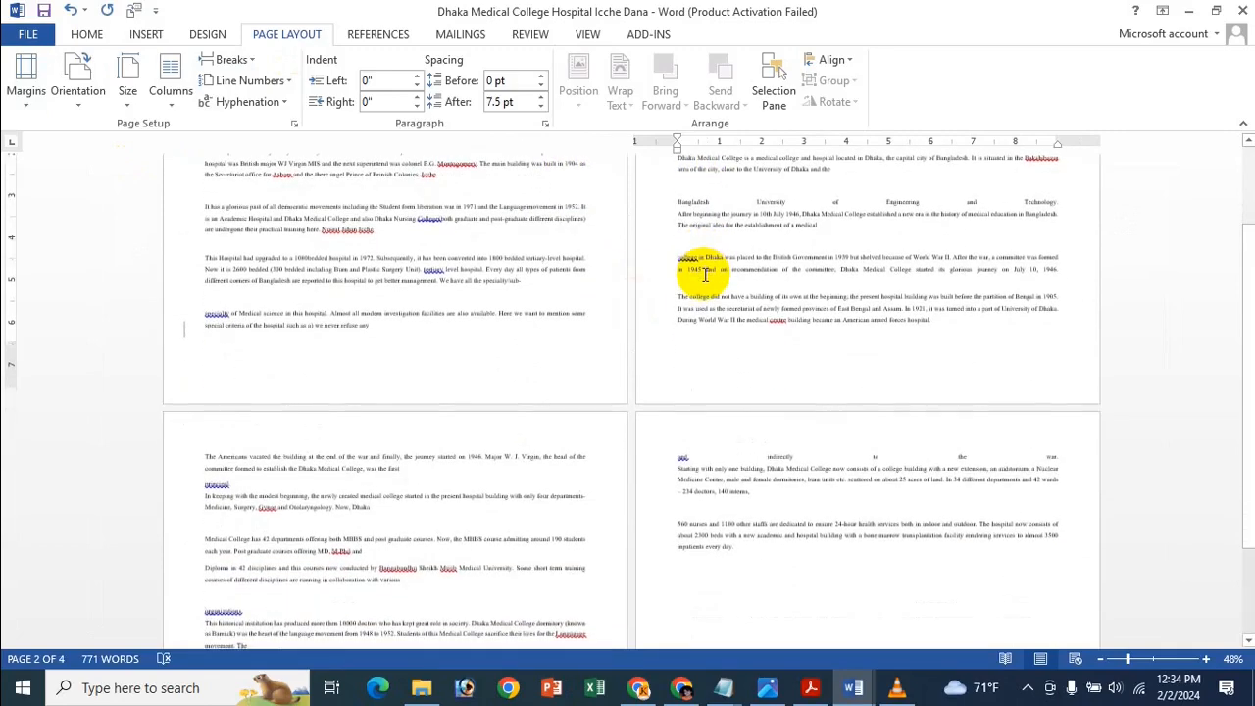
pyautogui.scroll(3, 412, 274)
pyautogui.scroll(2, 412, 275)
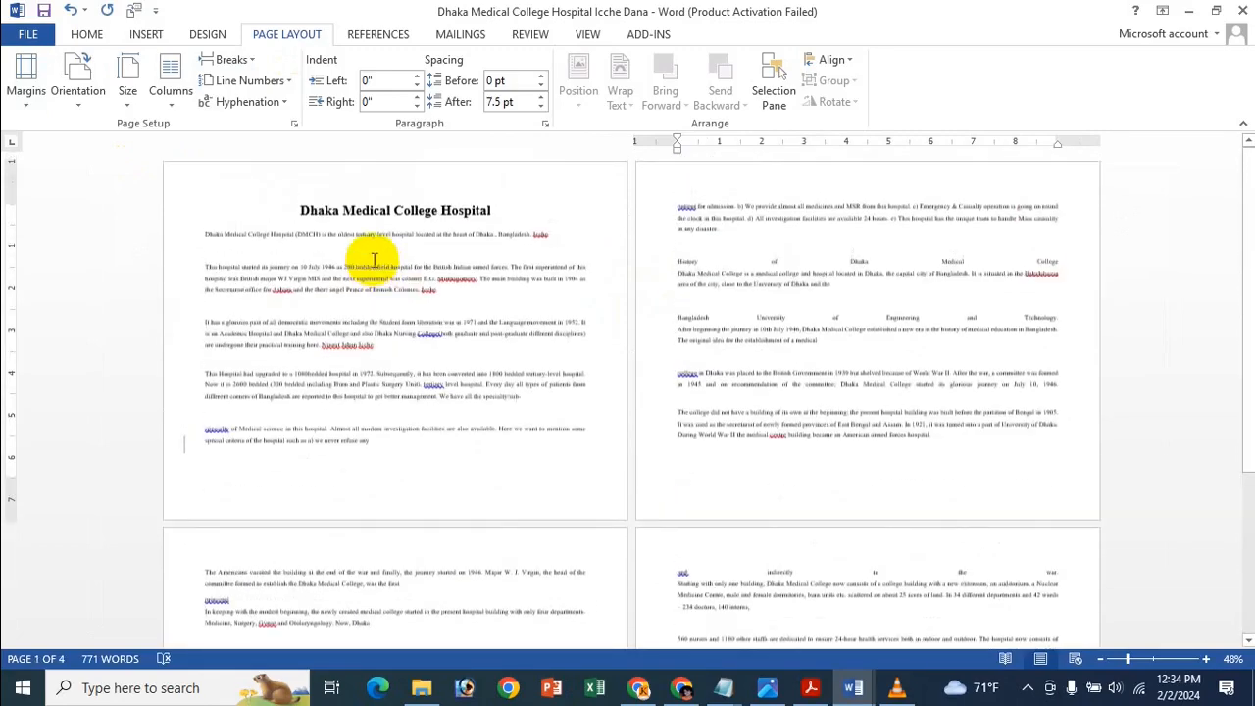
pyautogui.click(98, 90)
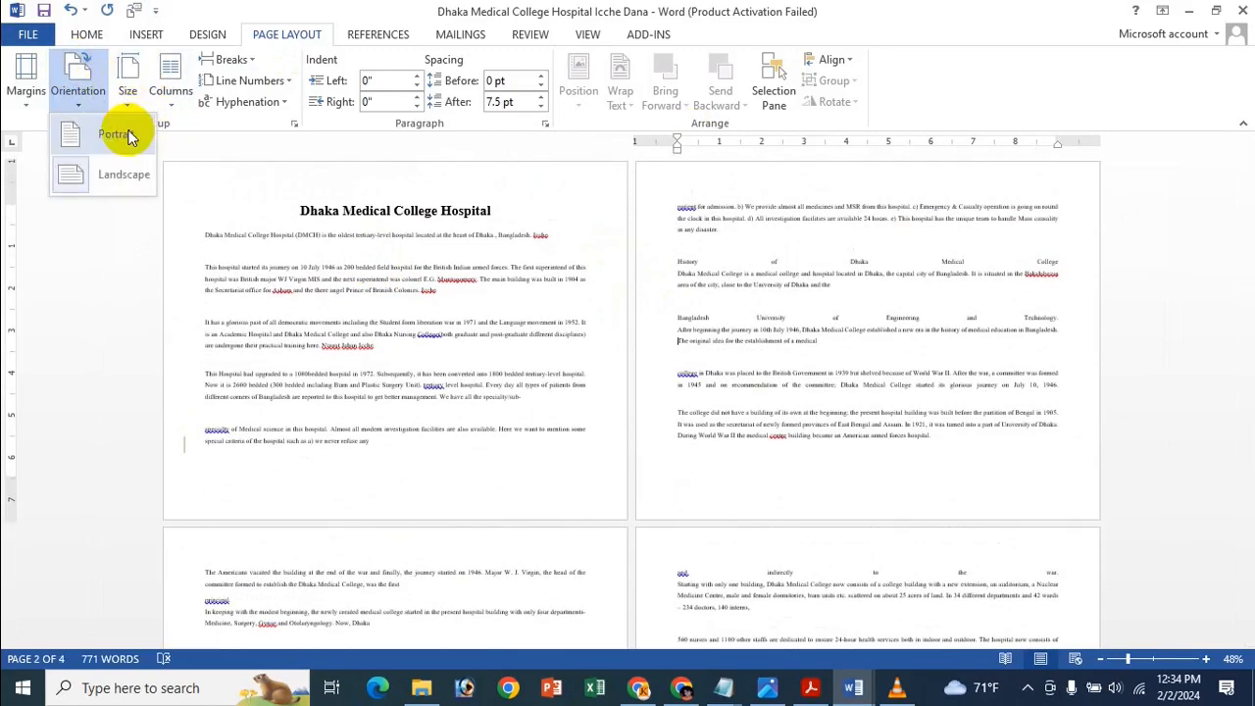
pyautogui.click(117, 129)
pyautogui.click(644, 353)
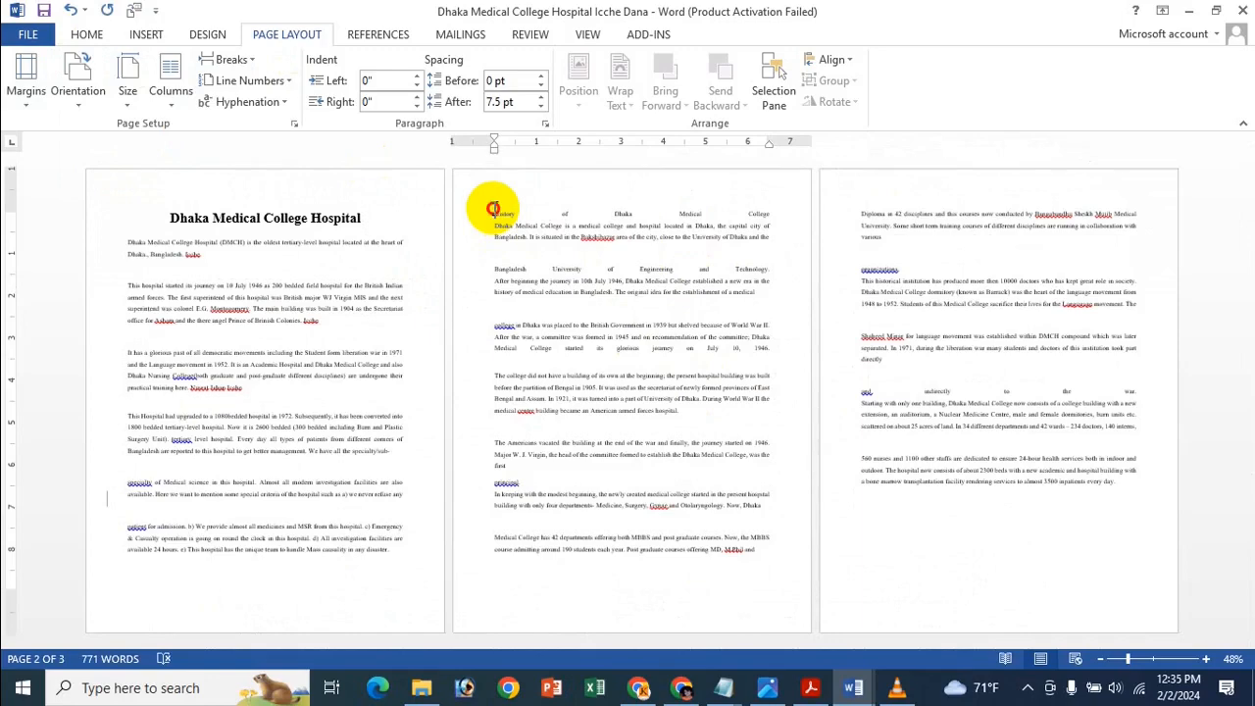
# Make page 2's selected text Landscape in Page Setup, applied to Selected text only.
pyautogui.moveTo(493, 209); pyautogui.dragTo(771, 560)
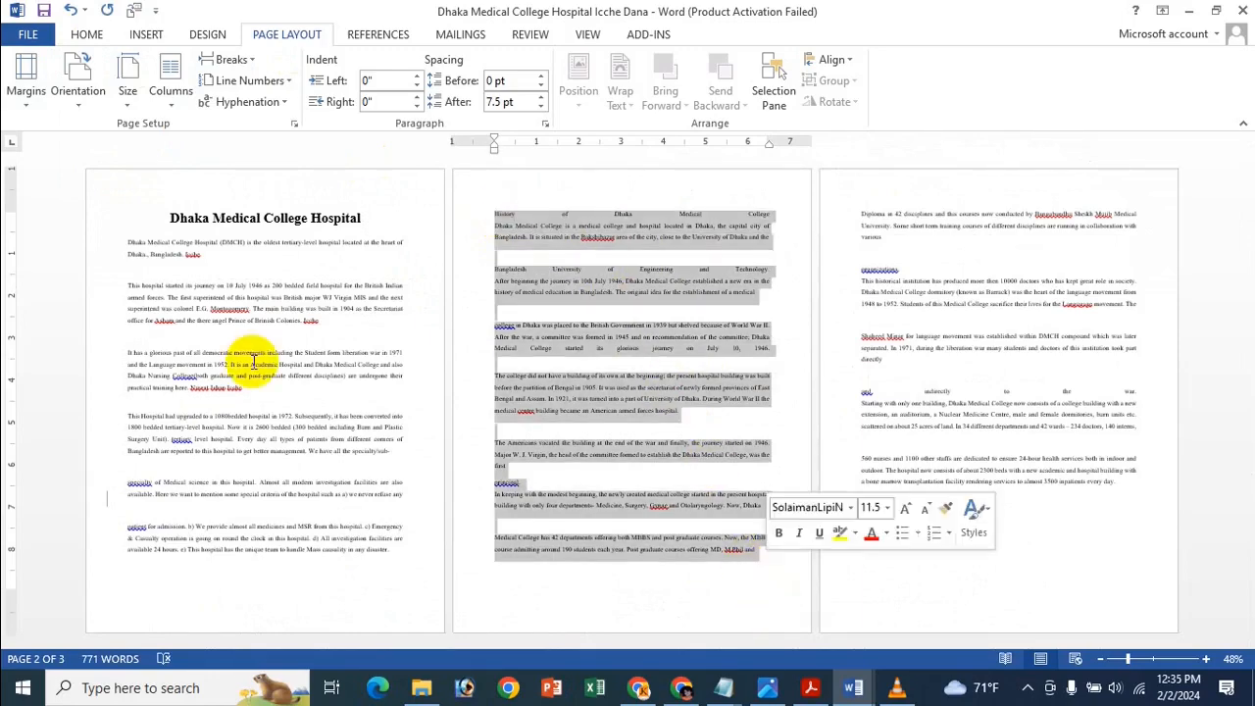
pyautogui.click(294, 124)
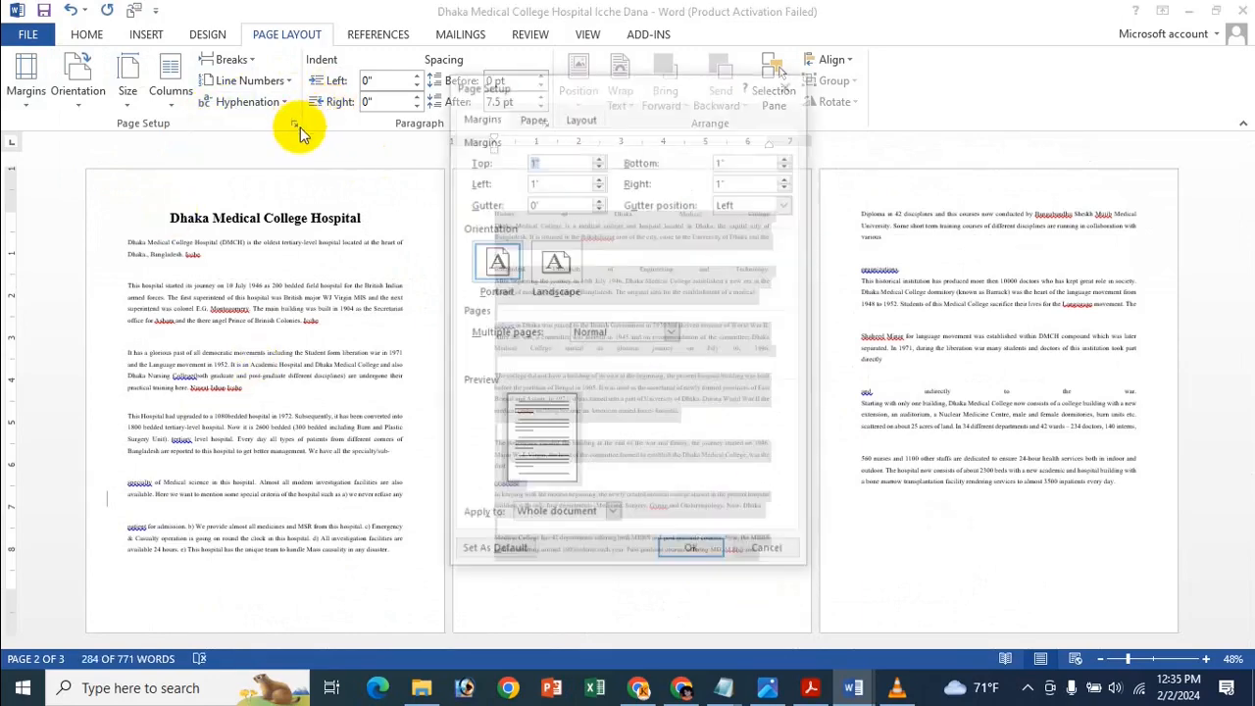
pyautogui.click(554, 261)
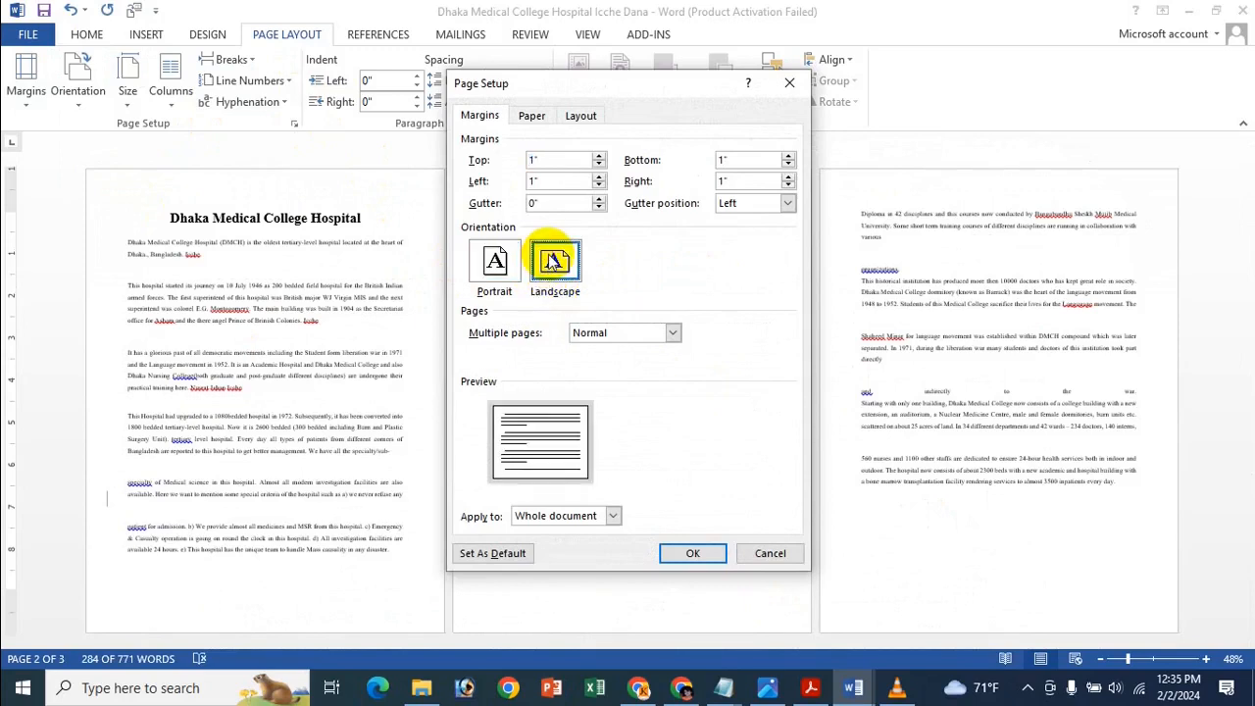
pyautogui.click(580, 518)
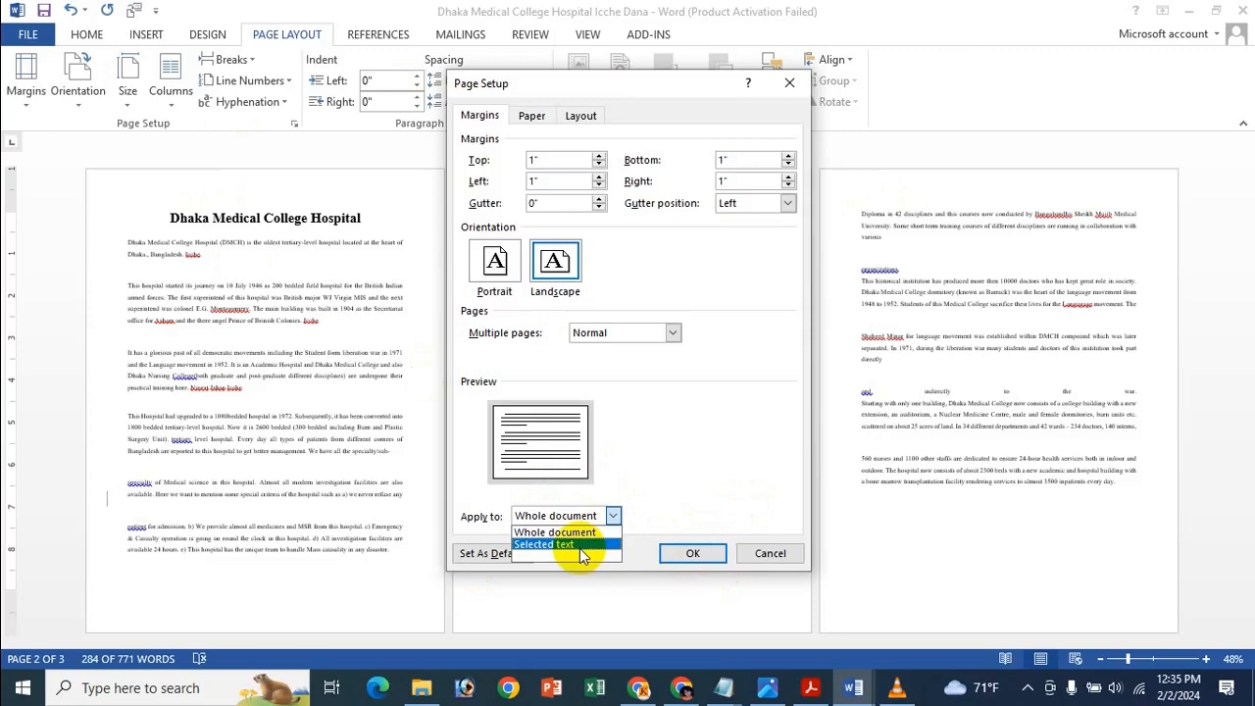
pyautogui.click(579, 546)
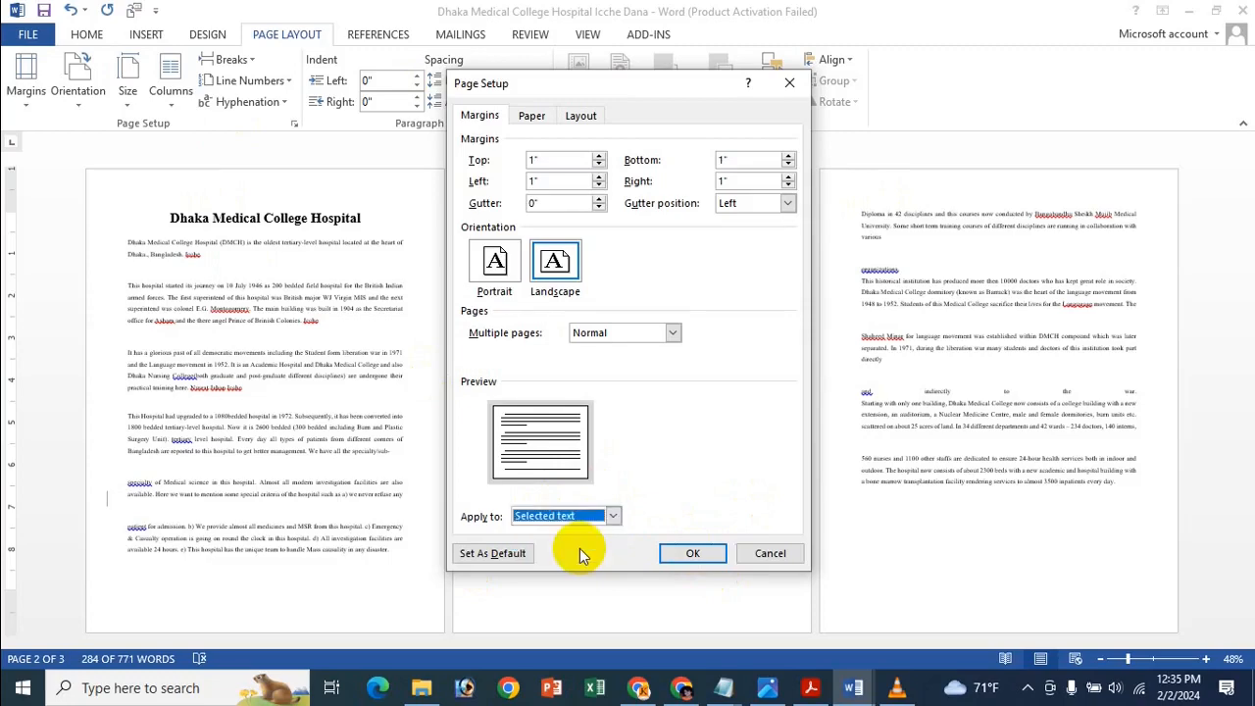
pyautogui.click(692, 553)
pyautogui.scroll(-3, 667, 519)
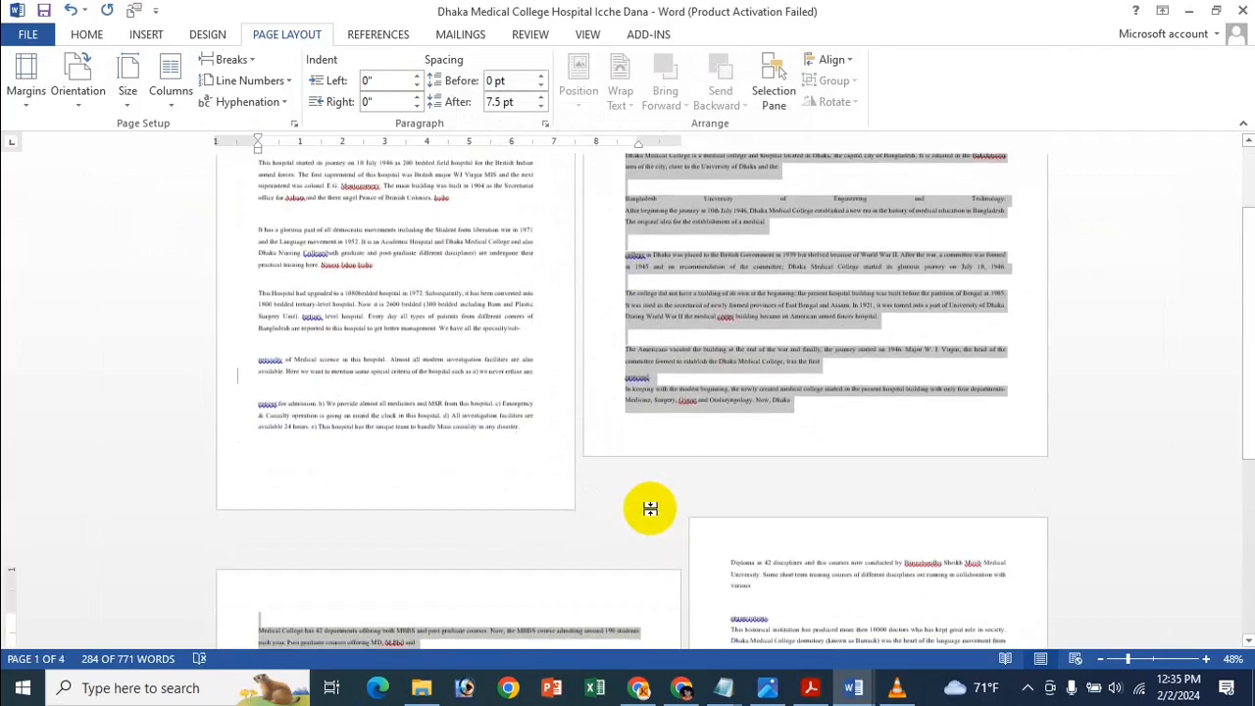
# Set the landscape passage back to Portrait in Page Setup and deselect the text.
pyautogui.scroll(3, 661, 498)
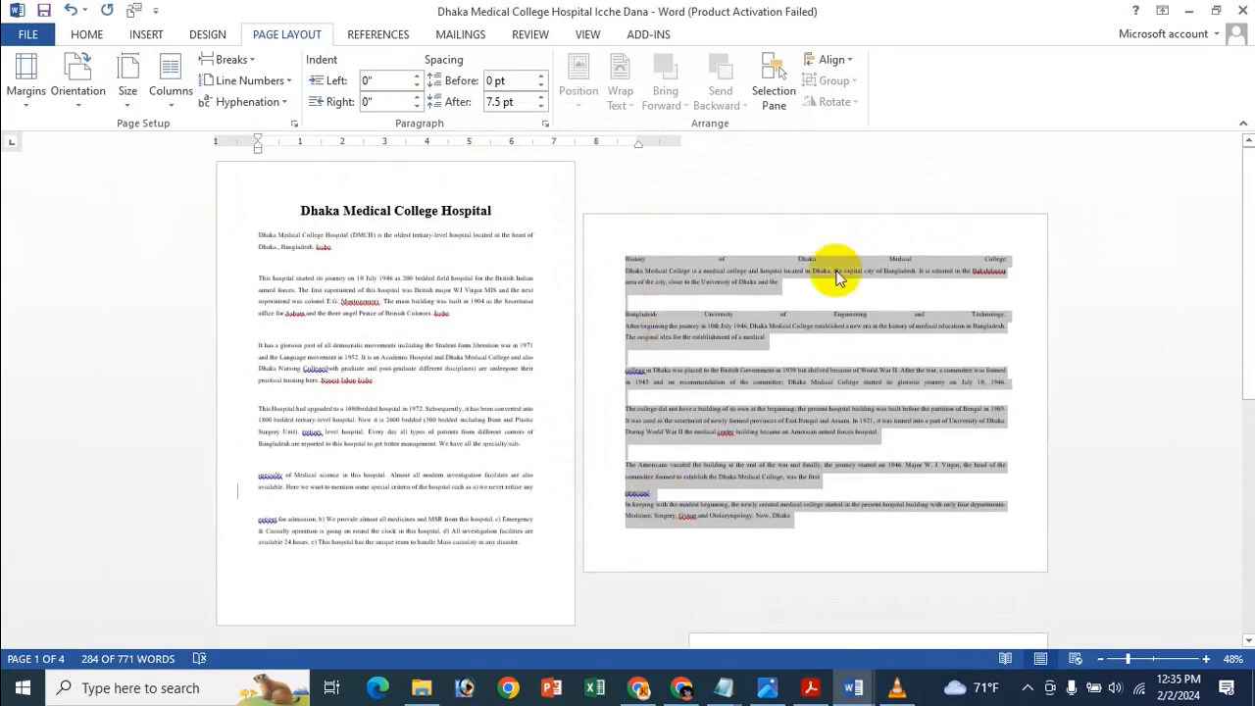
pyautogui.scroll(-3, 833, 356)
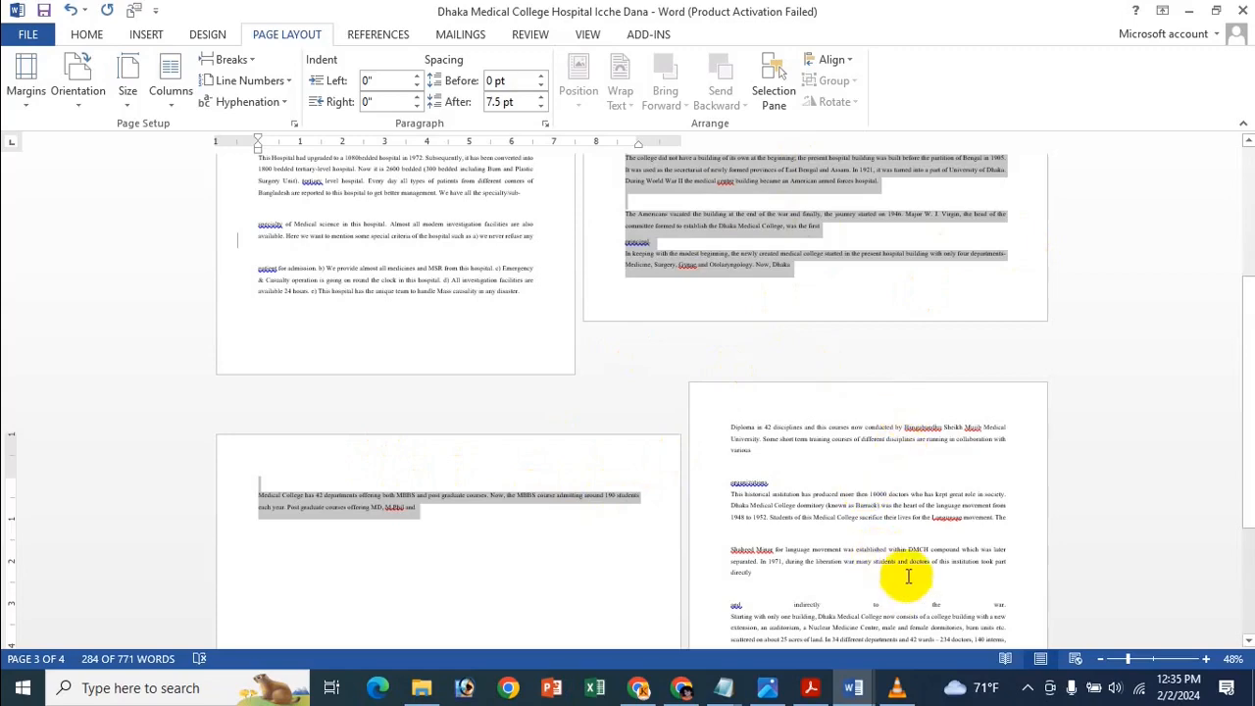
pyautogui.scroll(-3, 809, 456)
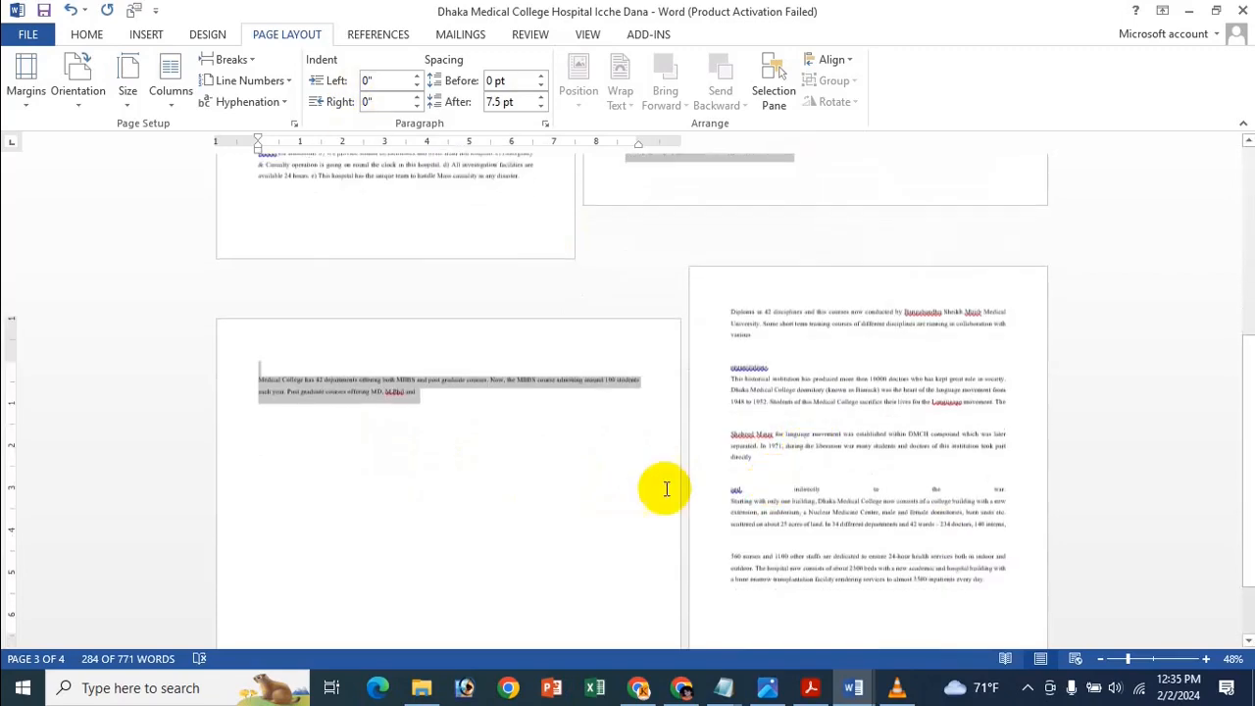
pyautogui.scroll(6, 761, 393)
pyautogui.scroll(2, 770, 395)
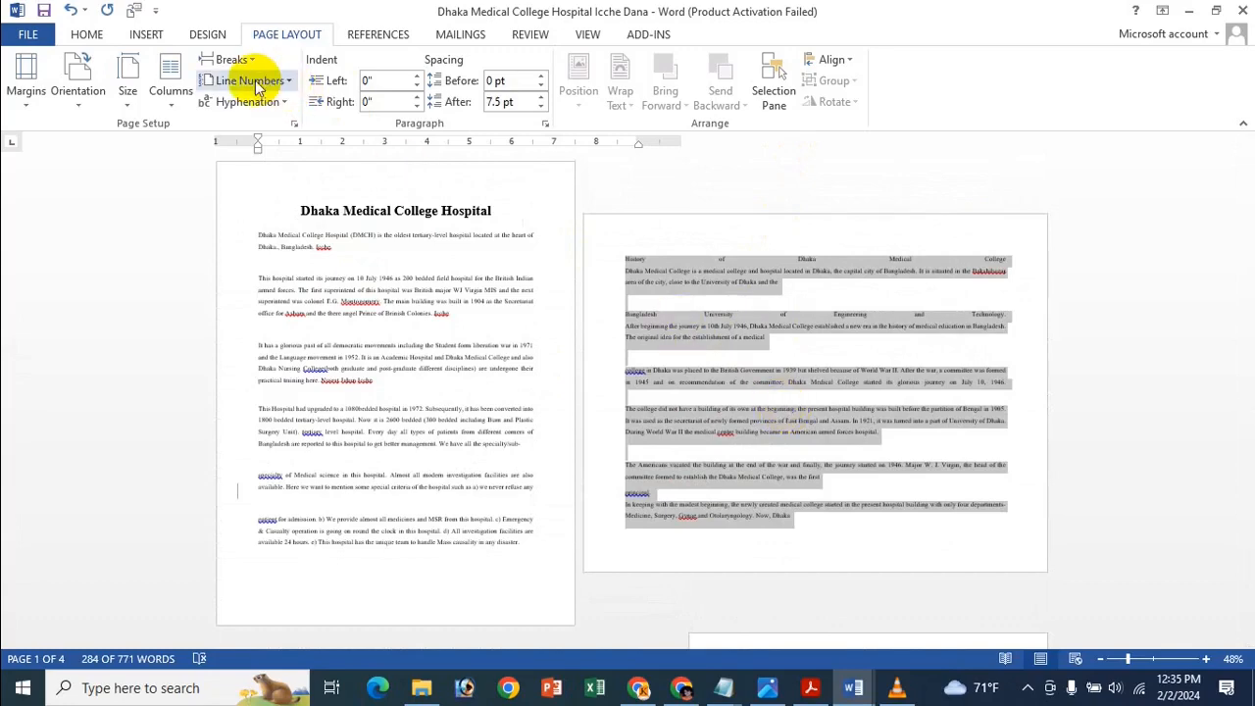
pyautogui.click(295, 126)
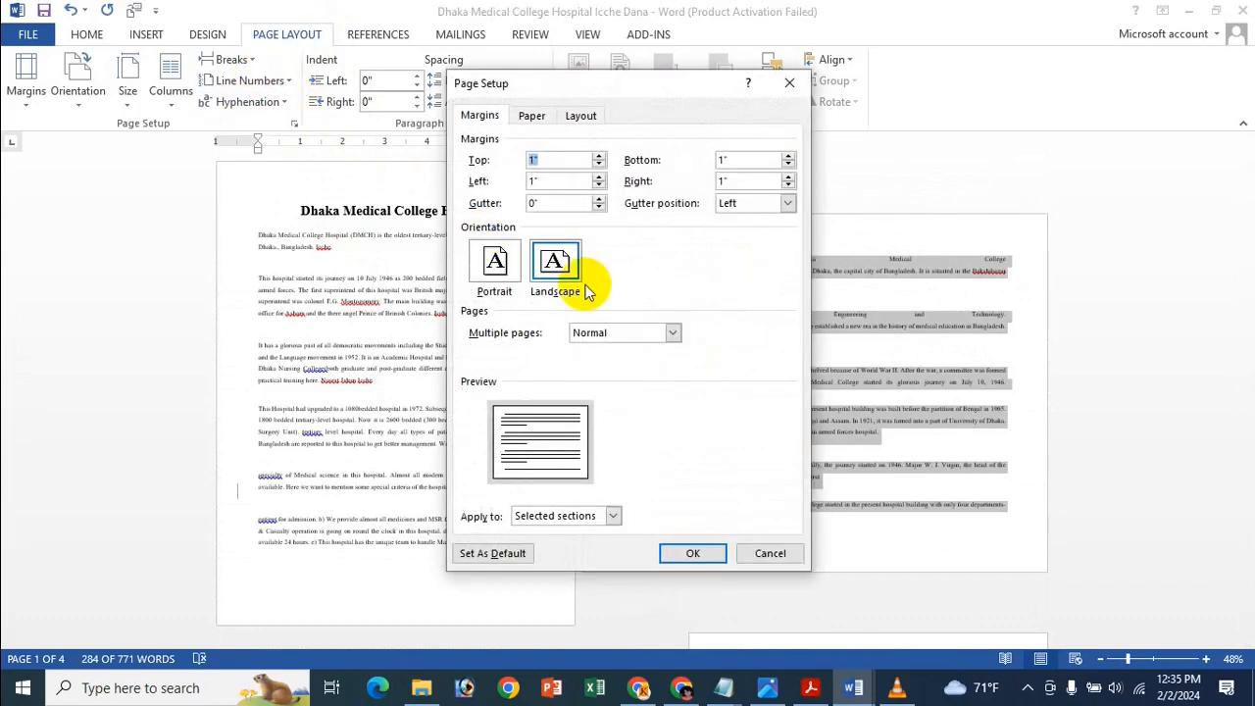
pyautogui.click(502, 292)
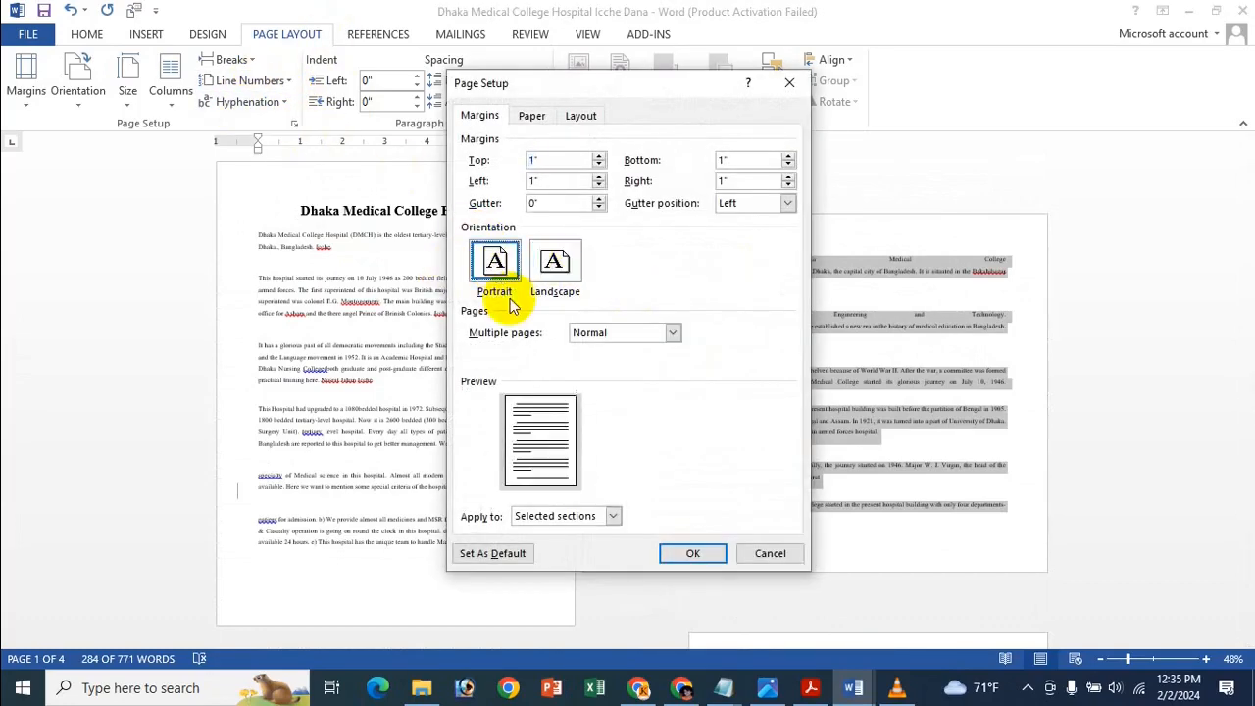
pyautogui.click(691, 554)
pyautogui.click(677, 275)
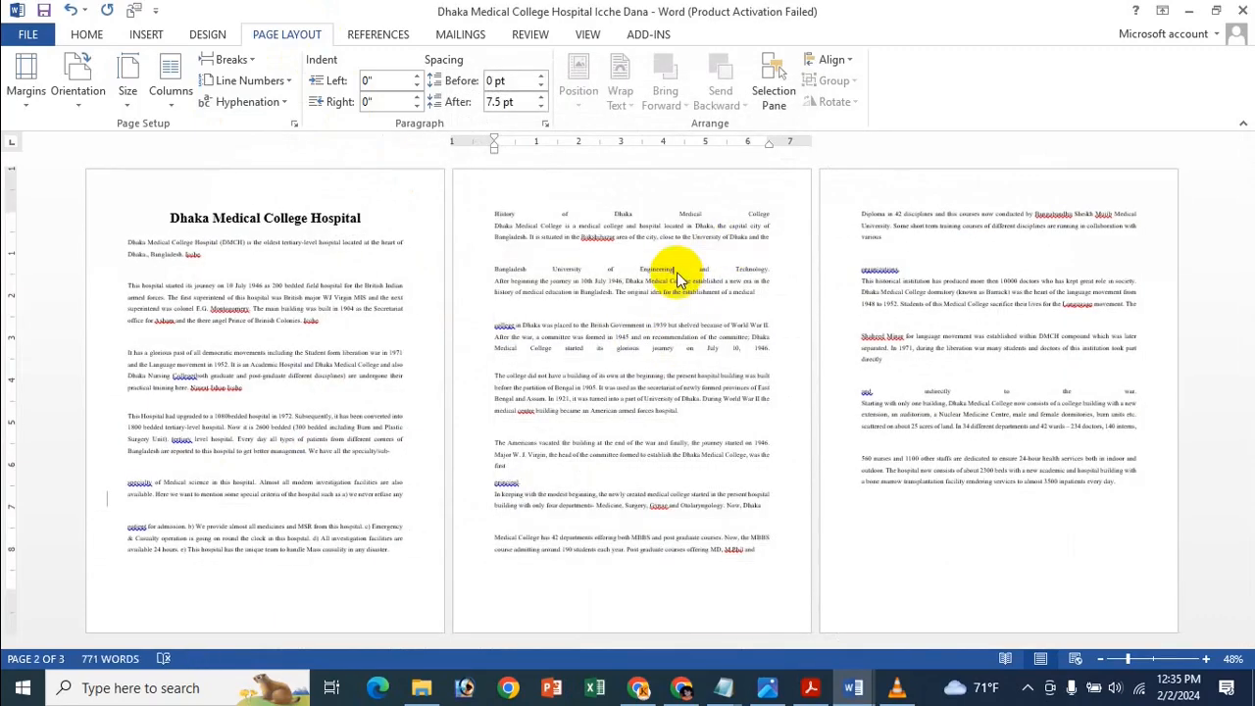
# Create a new blank document and insert two blank pages, giving three empty pages.
pyautogui.hotkey('ctrl', 'n')
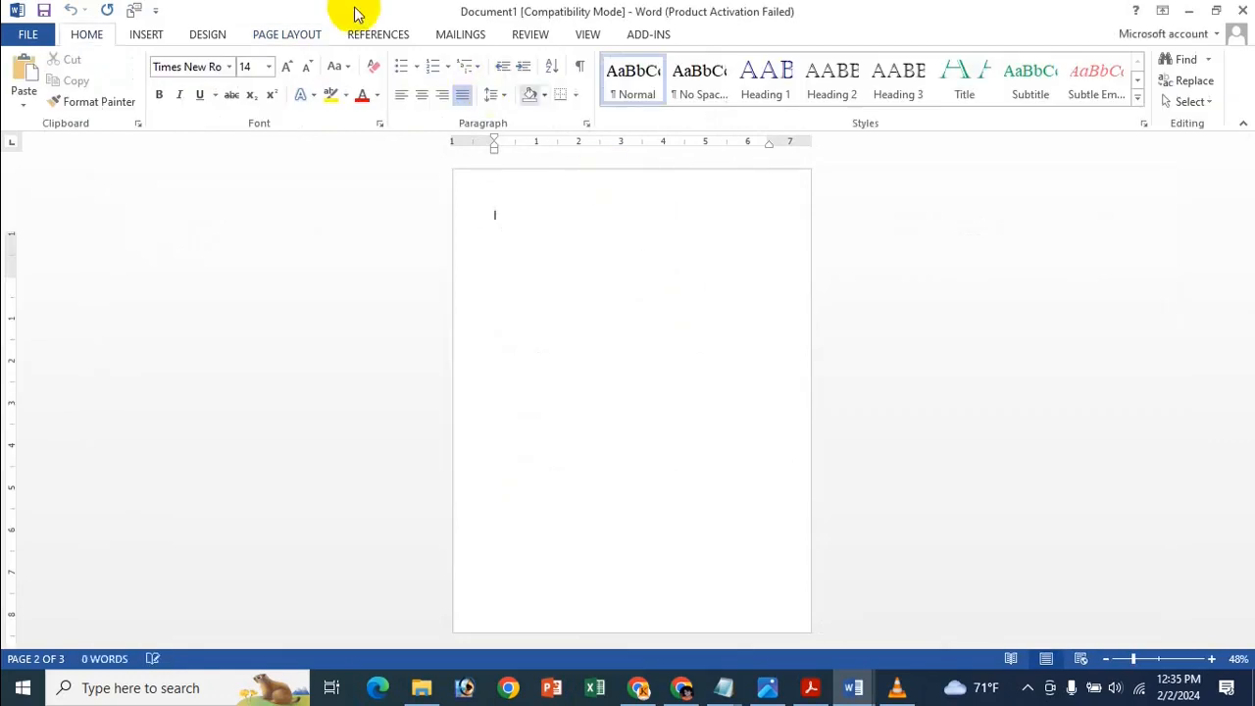
pyautogui.click(147, 36)
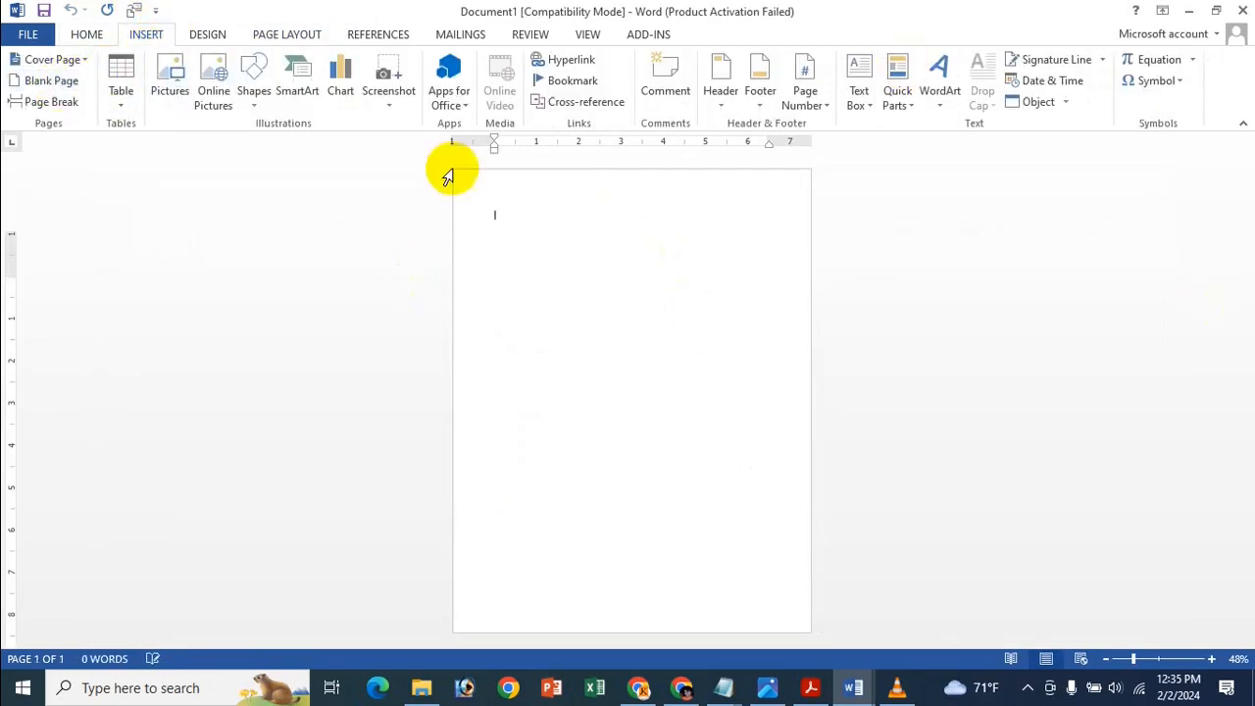
pyautogui.click(54, 81)
pyautogui.click(54, 81)
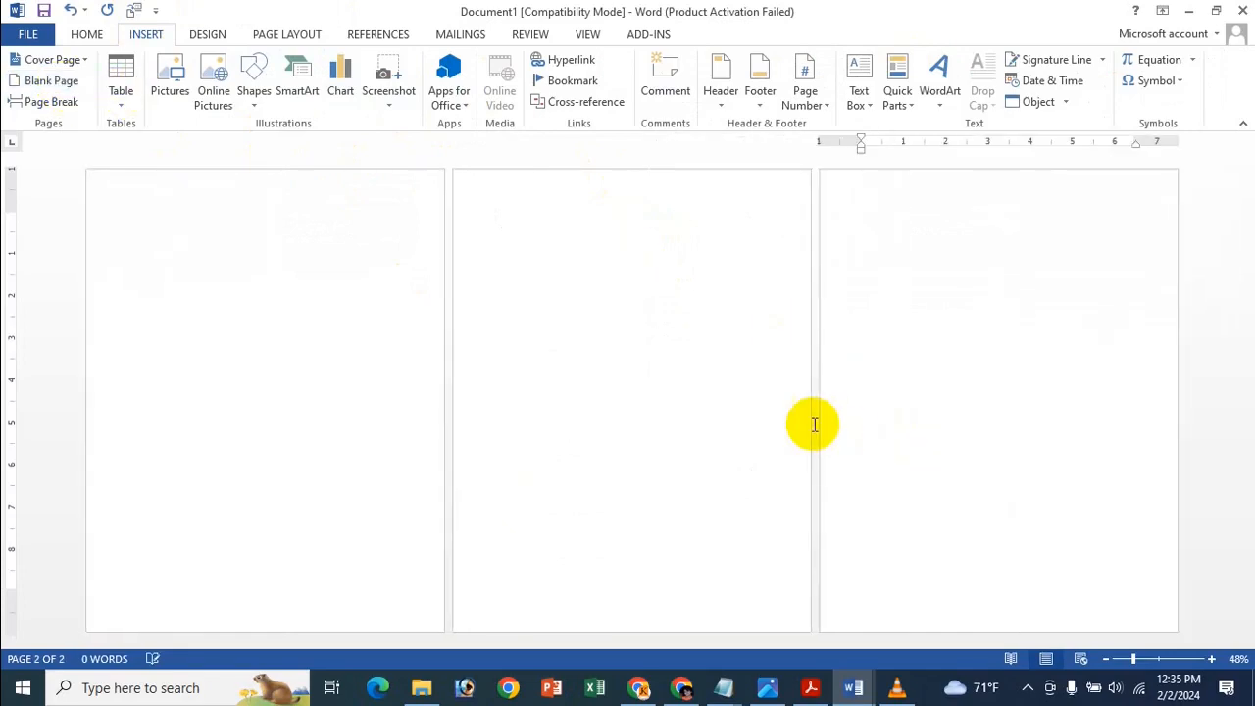
pyautogui.click(317, 234)
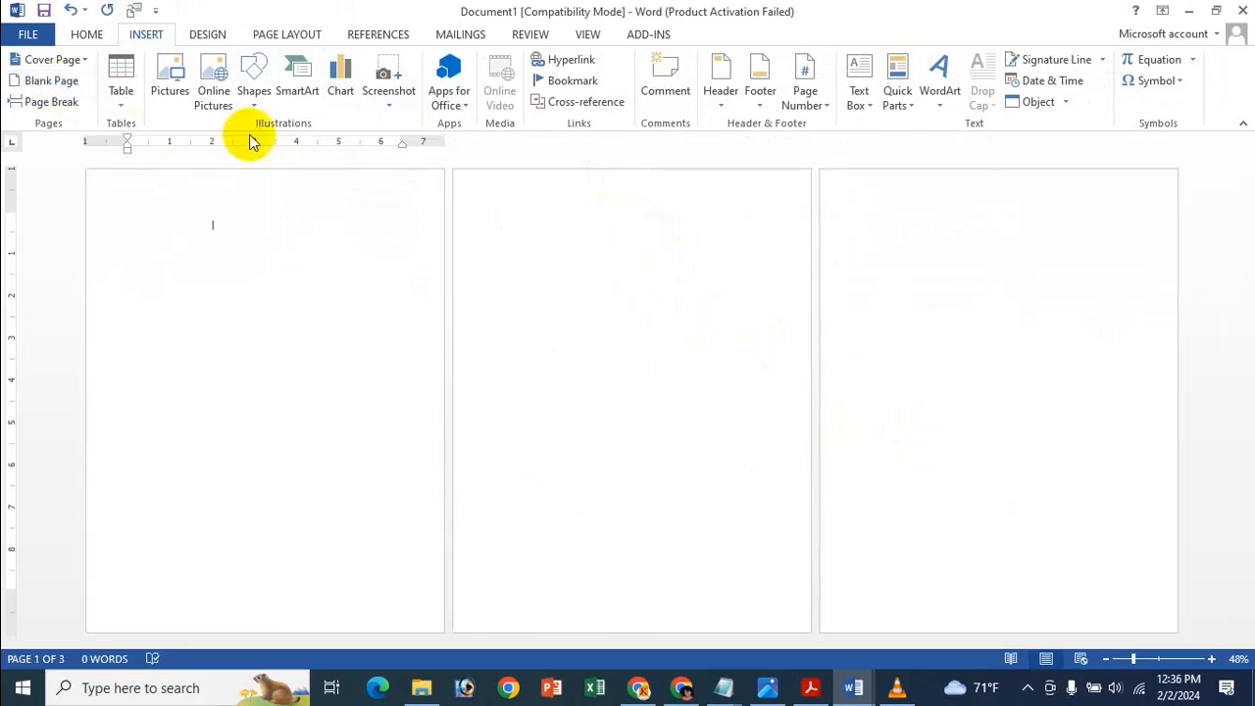
pyautogui.click(600, 224)
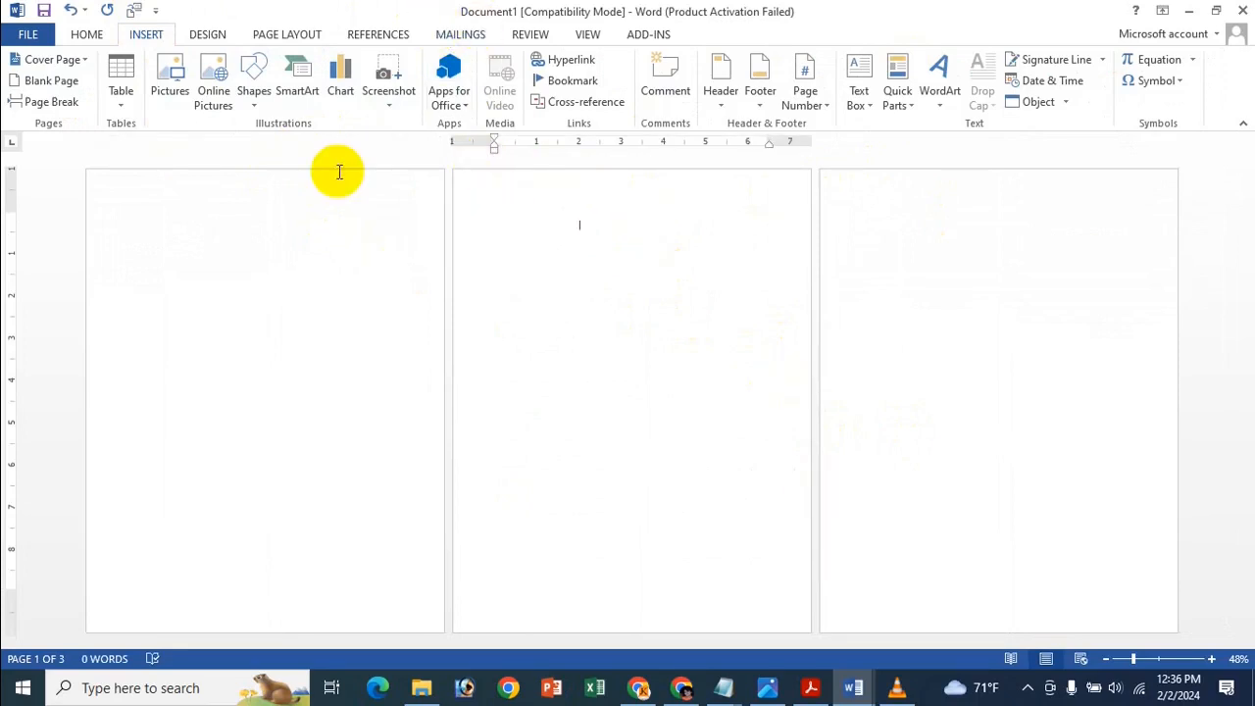
pyautogui.click(285, 35)
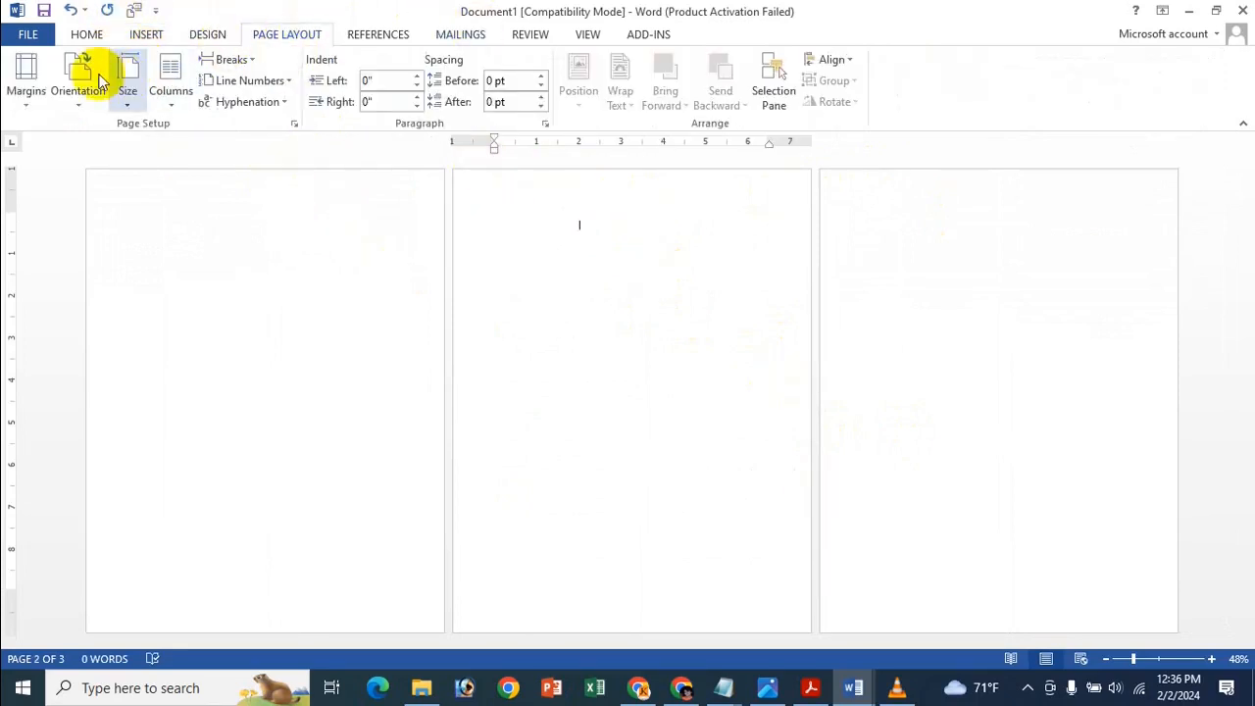
# Switch the whole document to landscape from Orientation, then revert it to portrait.
pyautogui.click(83, 94)
pyautogui.click(130, 174)
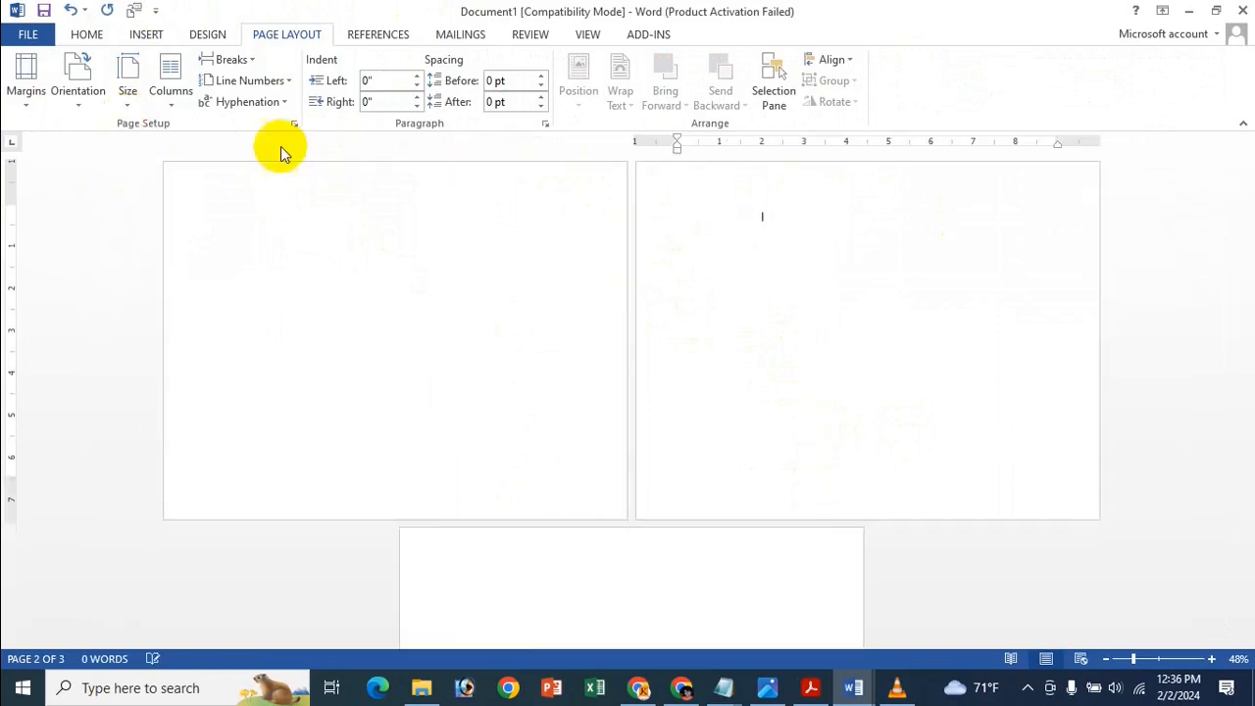
pyautogui.click(90, 79)
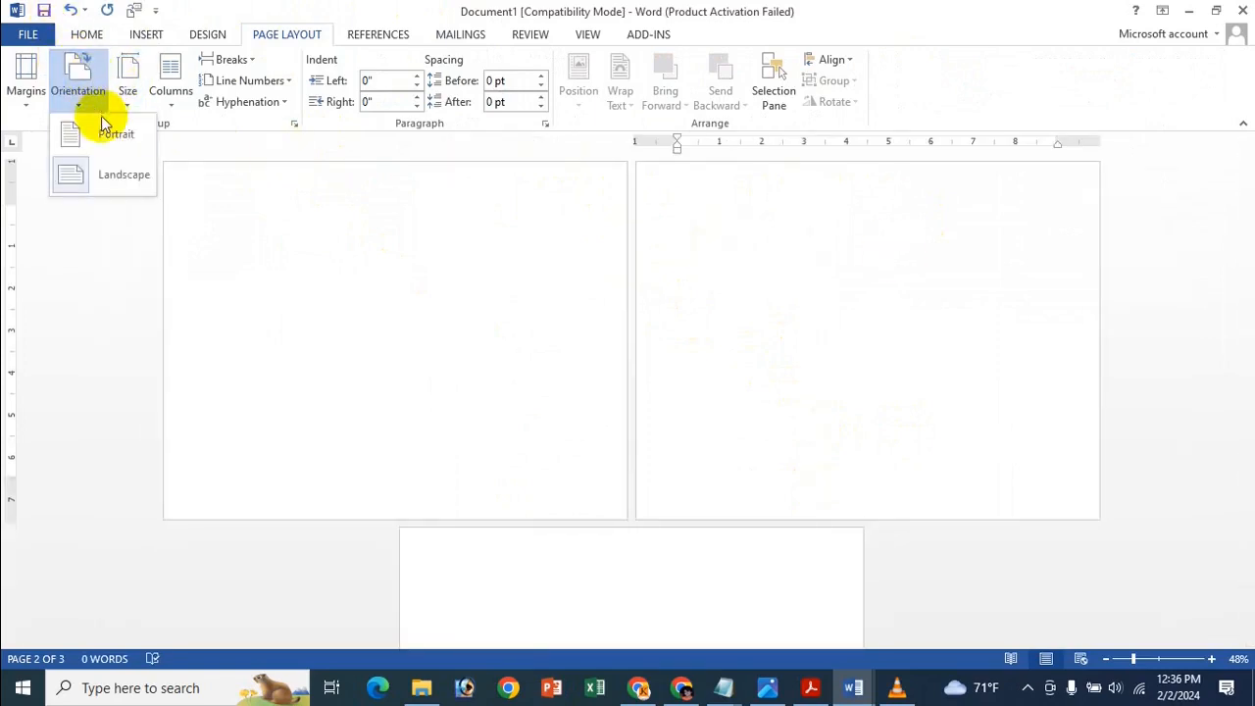
pyautogui.click(107, 125)
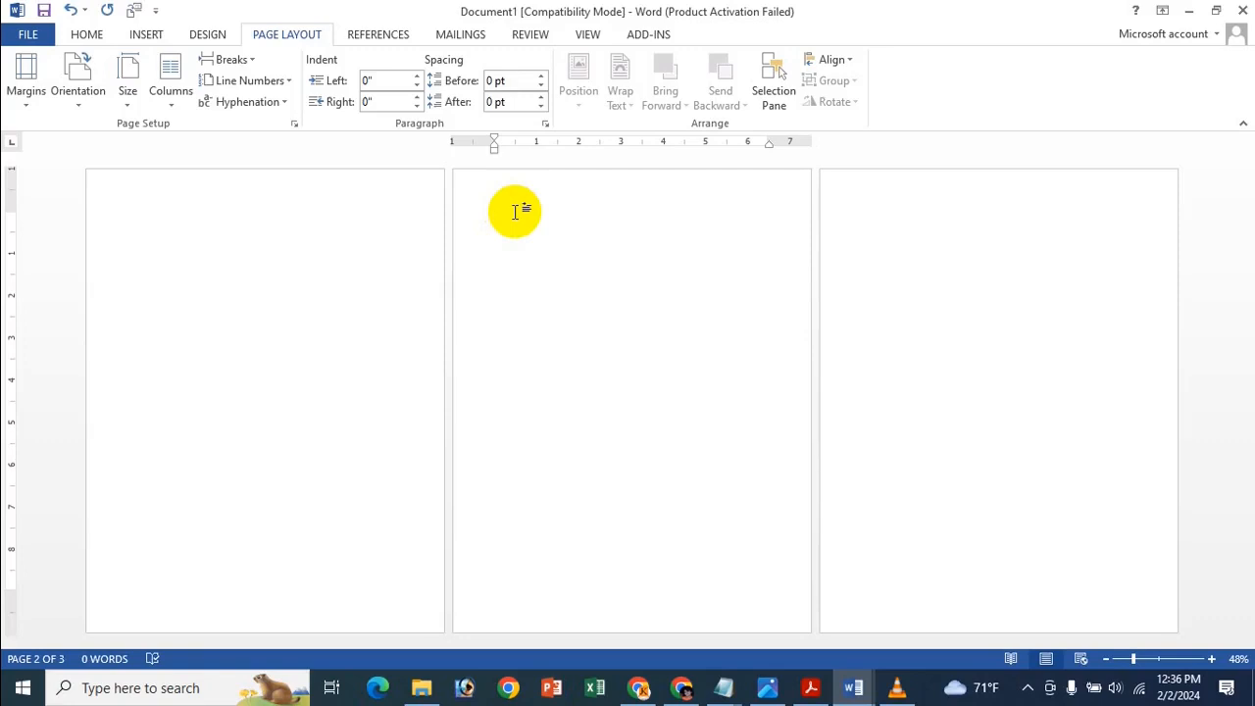
# With the caret on page 2, set Landscape applied to This point forward.
pyautogui.click(515, 212)
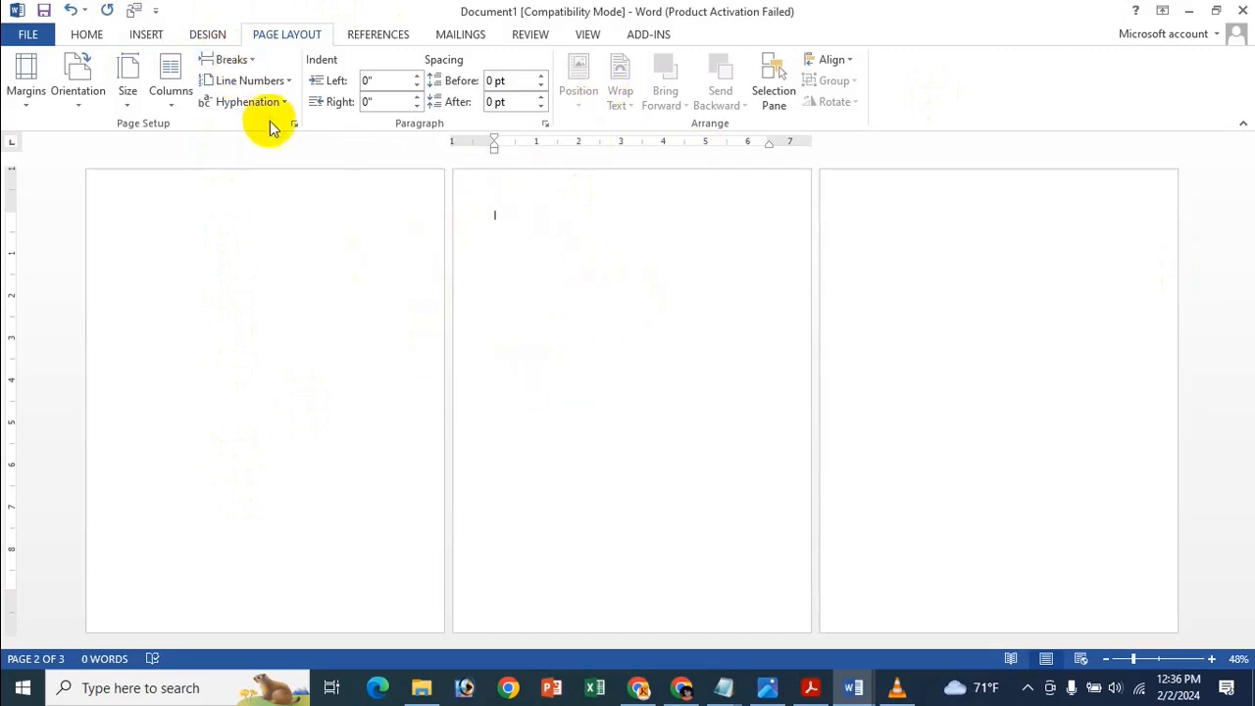
pyautogui.click(294, 123)
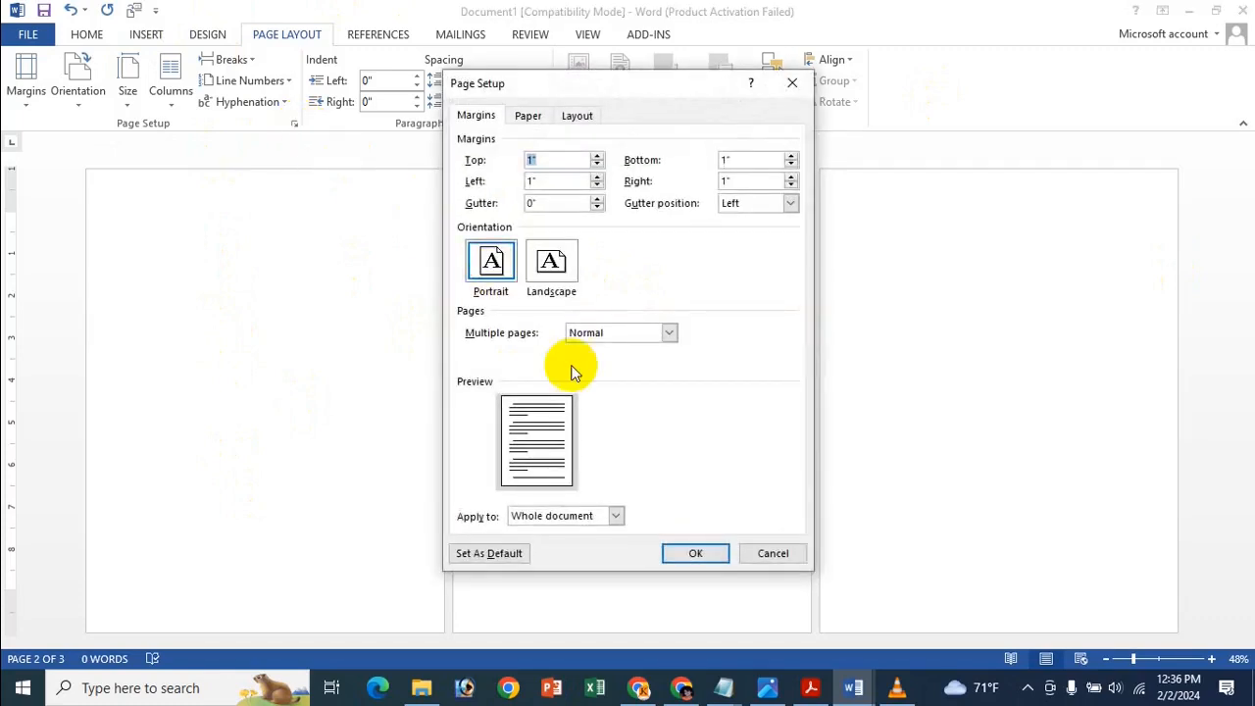
pyautogui.click(584, 518)
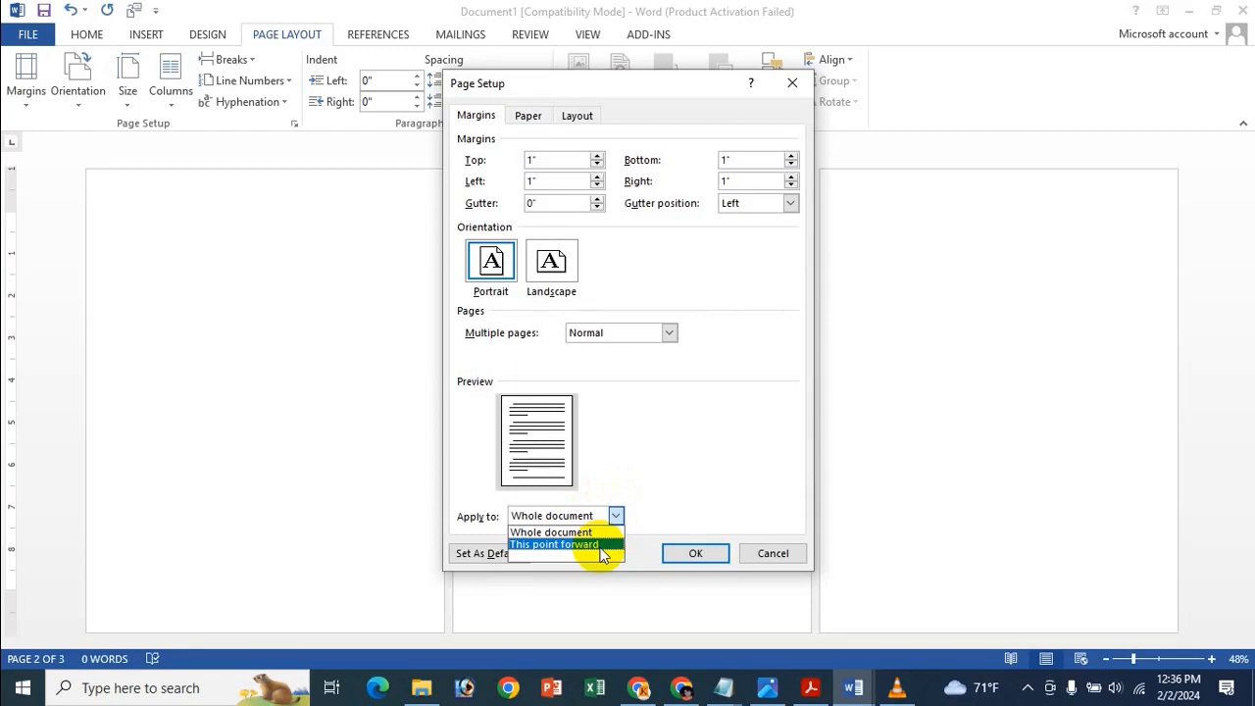
pyautogui.click(599, 547)
pyautogui.click(549, 269)
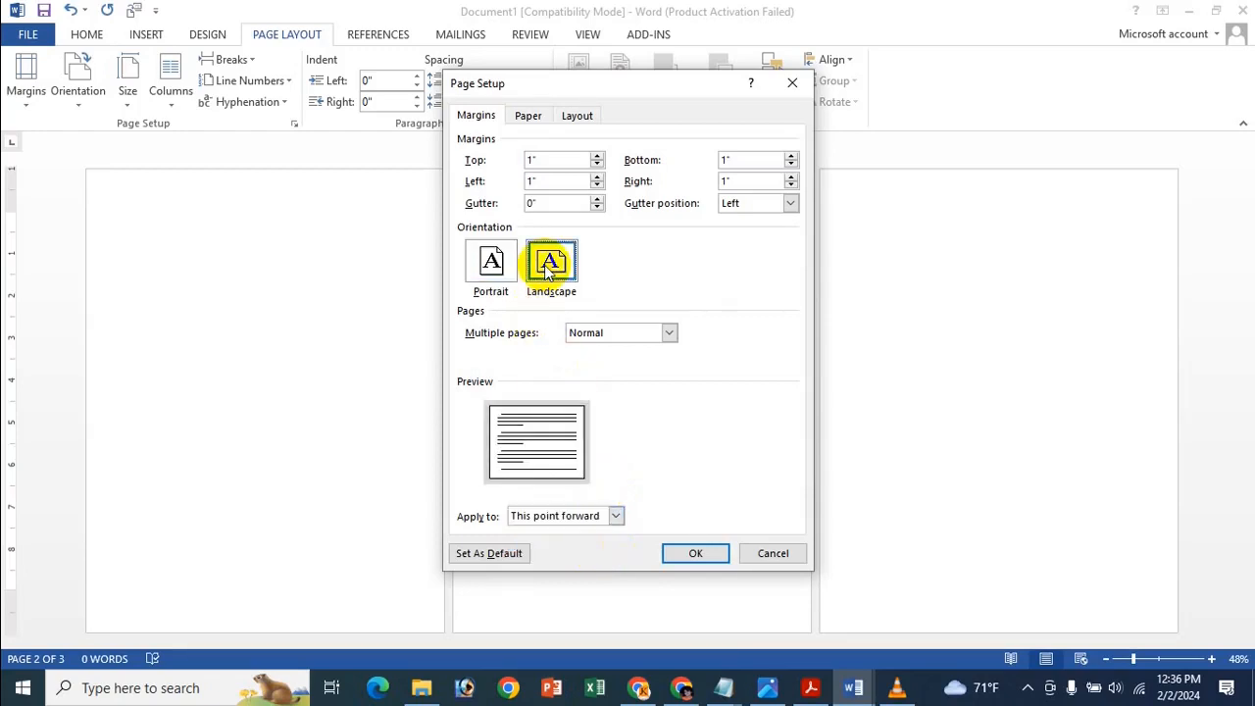
pyautogui.click(698, 553)
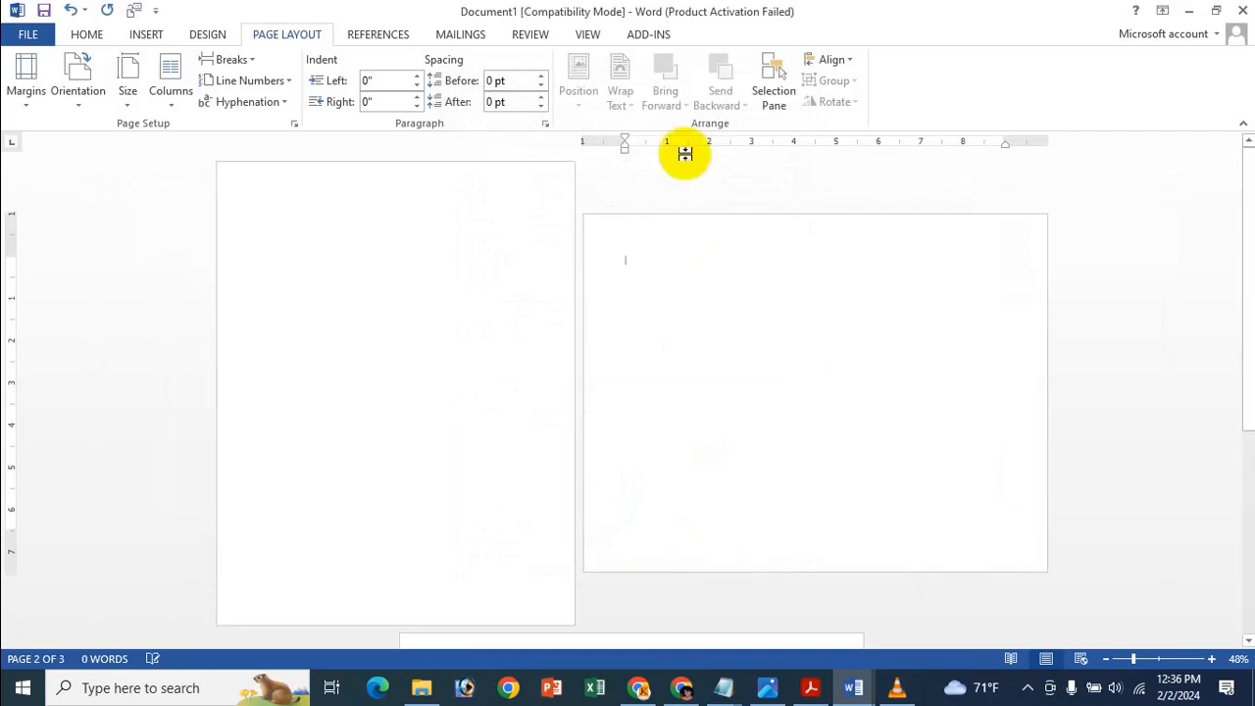
pyautogui.scroll(-2, 431, 290)
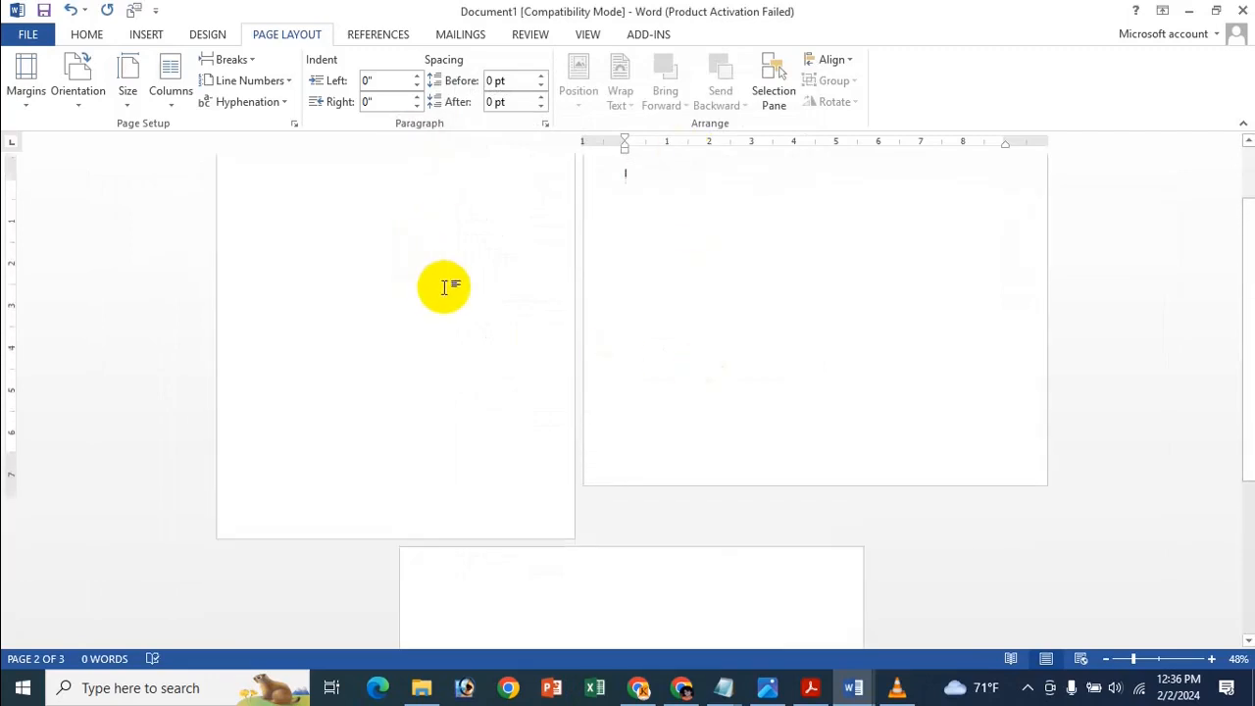
pyautogui.scroll(2, 443, 286)
pyautogui.scroll(1, 481, 383)
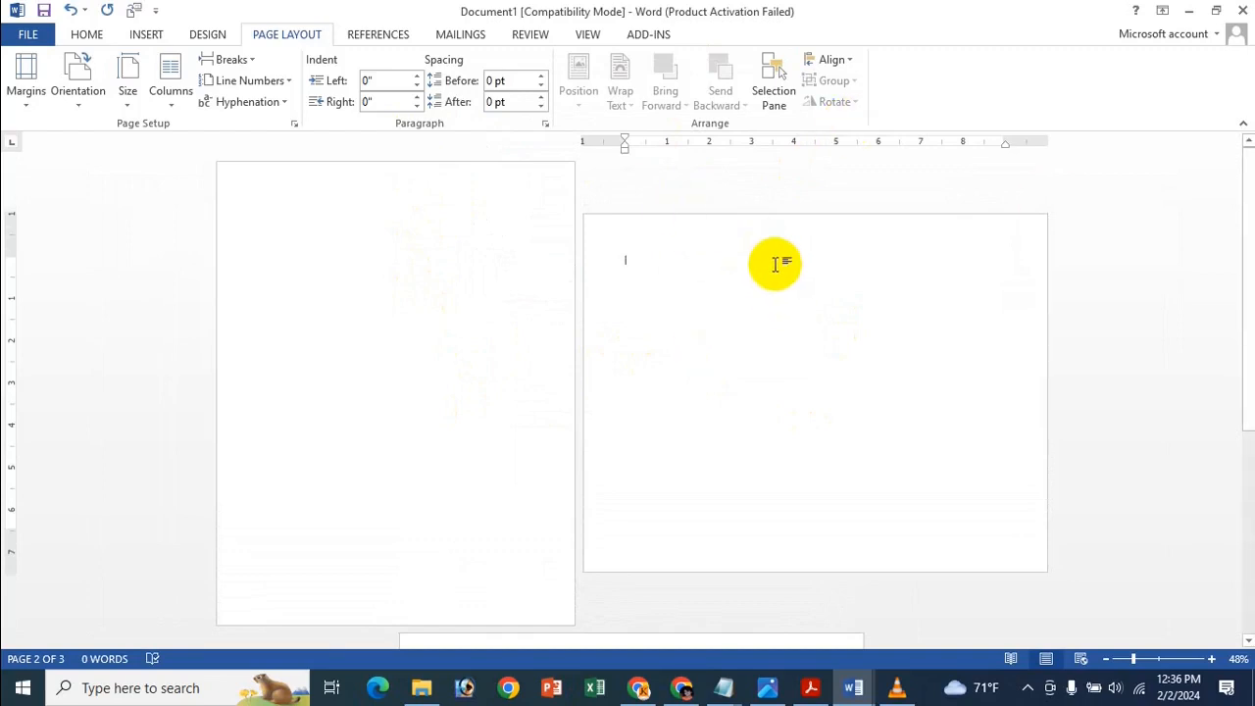
pyautogui.scroll(-3, 642, 225)
pyautogui.scroll(3, 653, 218)
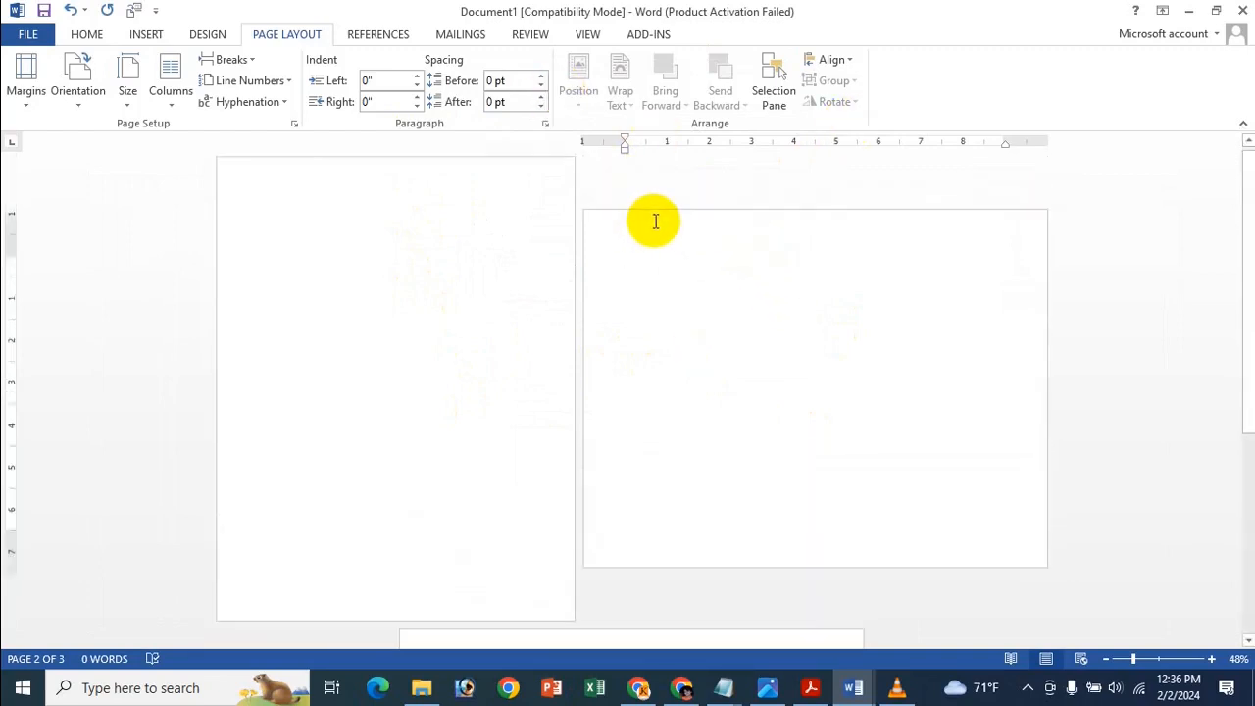
pyautogui.scroll(-8, 753, 326)
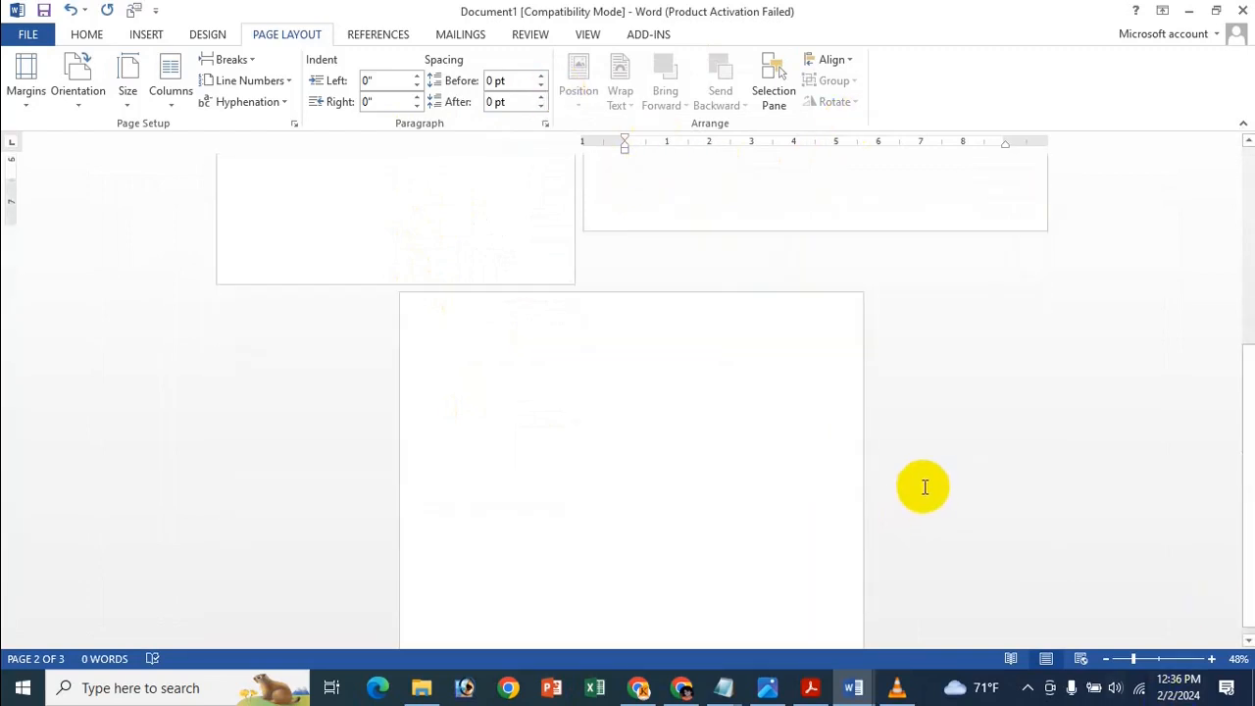
pyautogui.scroll(8, 741, 535)
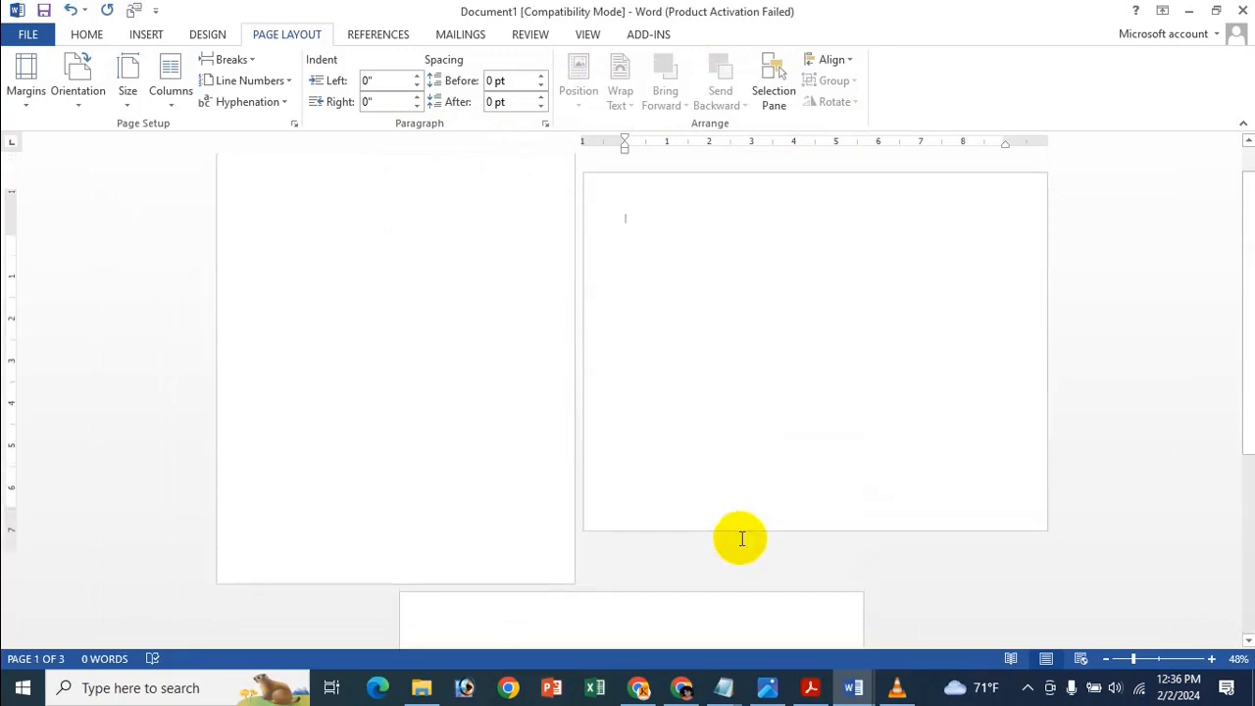
pyautogui.click(607, 278)
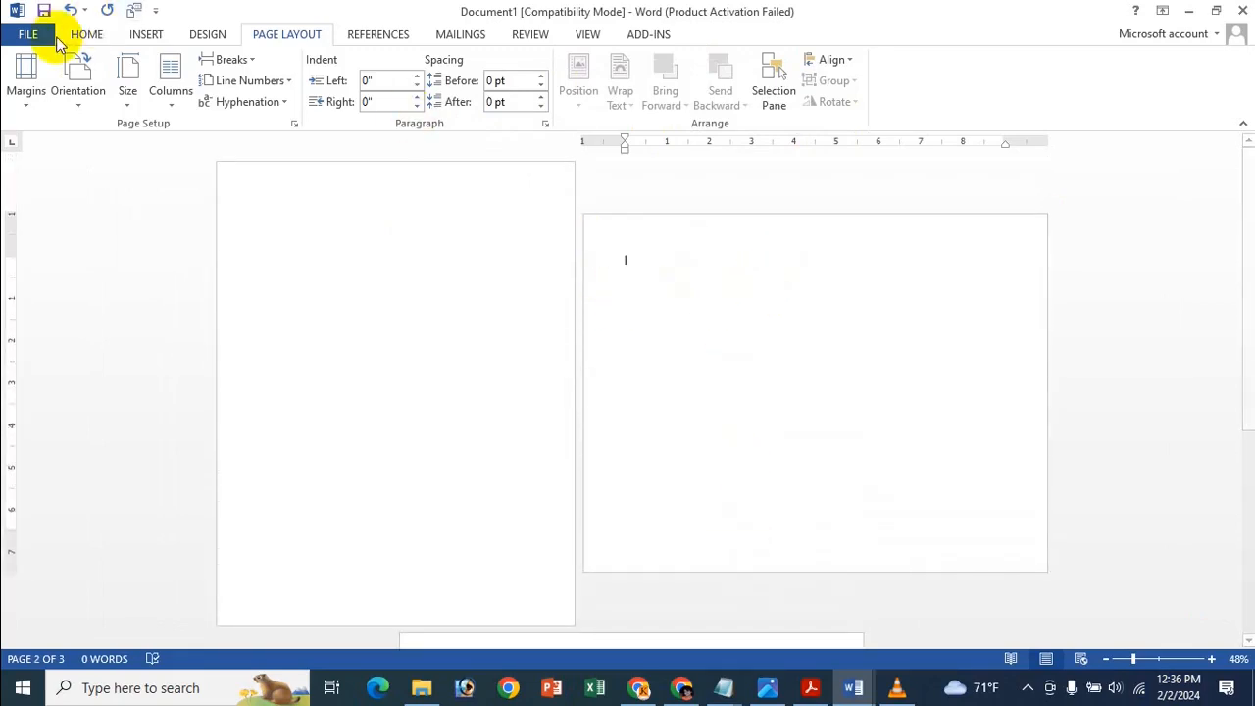
# Insert a blank page, restore the white space between pages, then switch to the tips image.
pyautogui.click(142, 34)
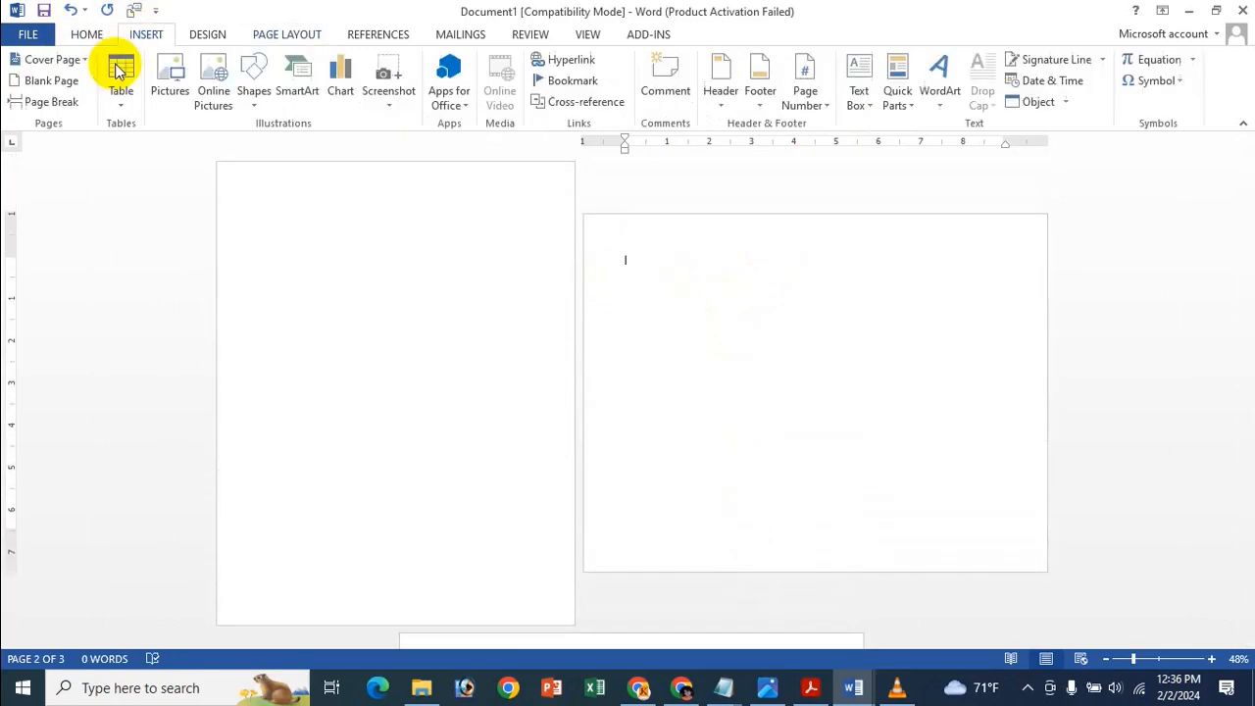
pyautogui.click(51, 80)
pyautogui.scroll(-5, 896, 367)
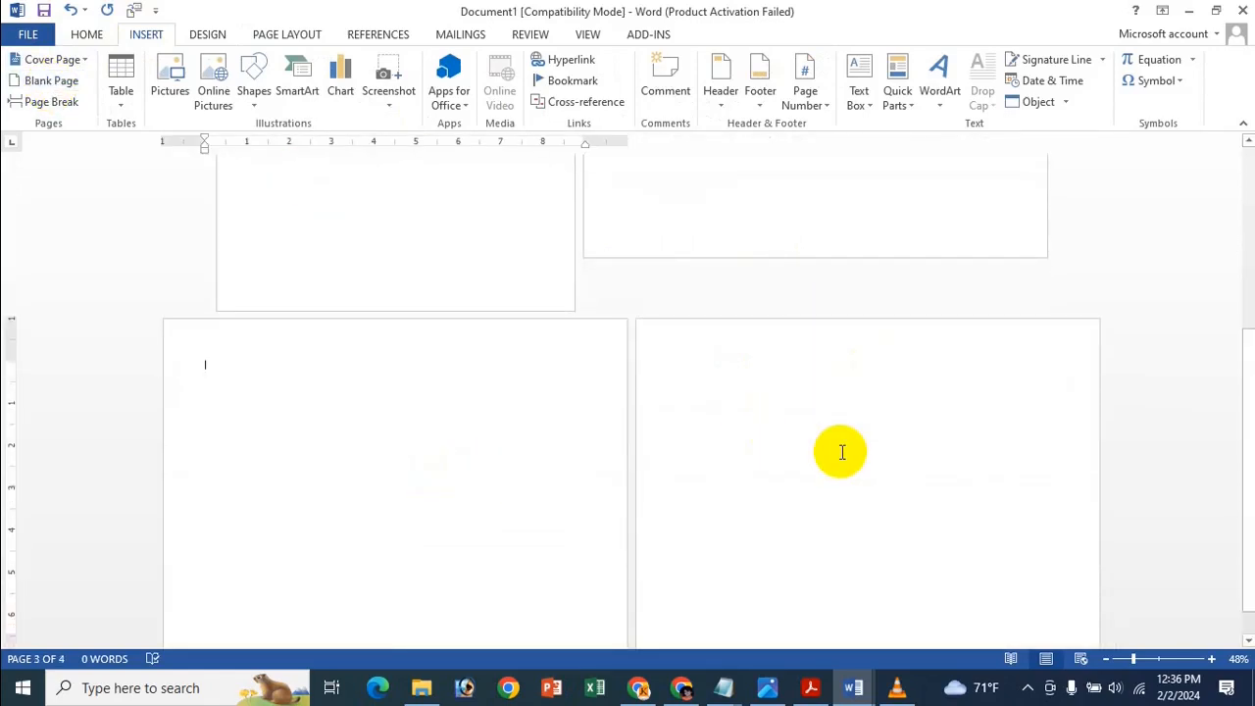
pyautogui.scroll(3, 686, 380)
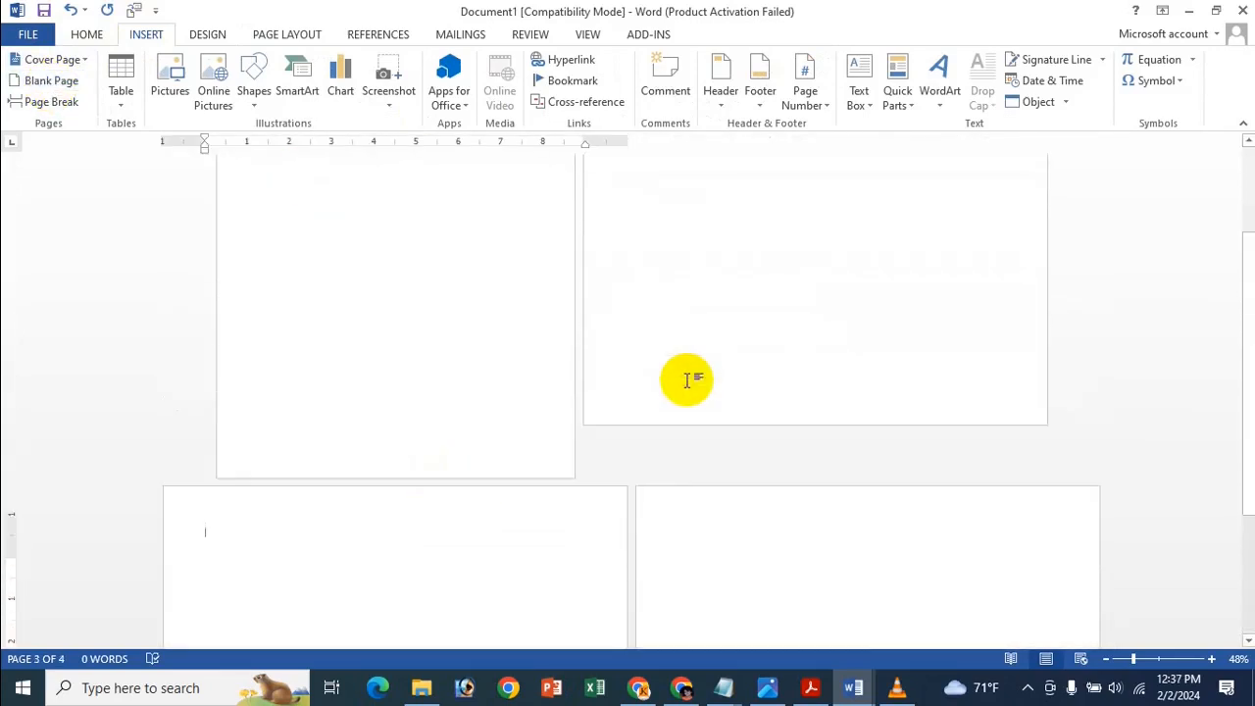
pyautogui.scroll(2, 687, 324)
pyautogui.scroll(-4, 814, 373)
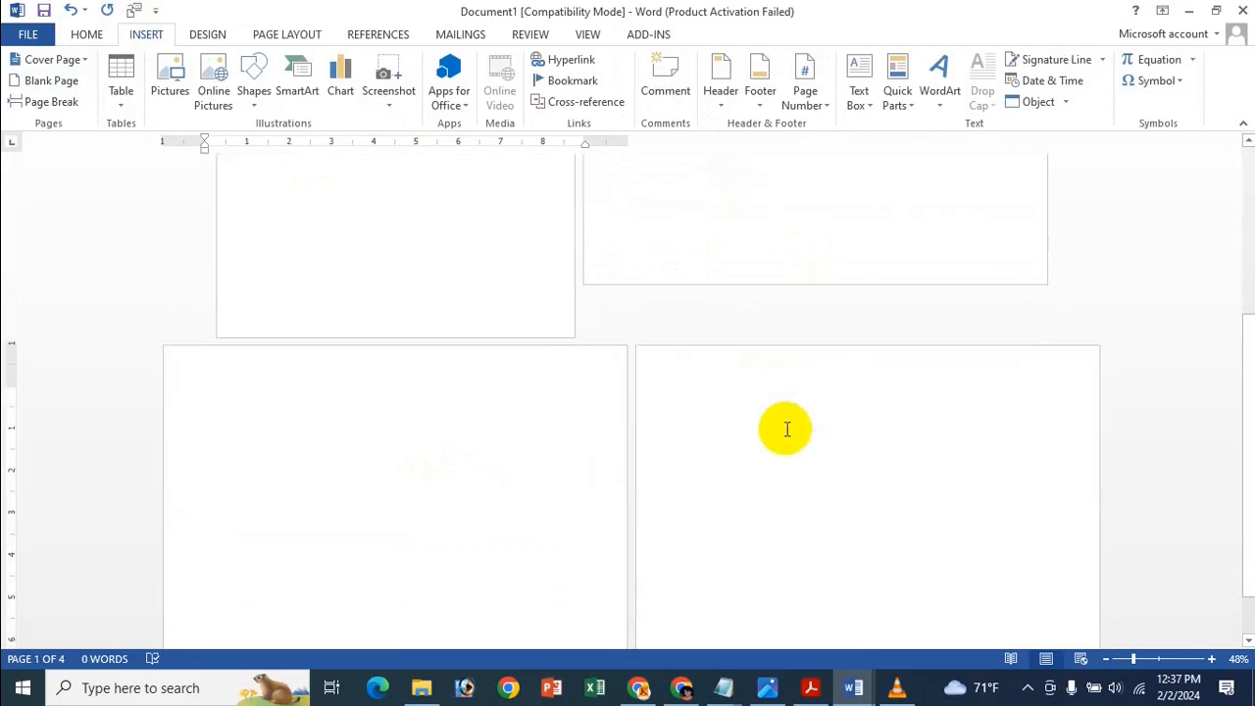
pyautogui.scroll(1, 785, 304)
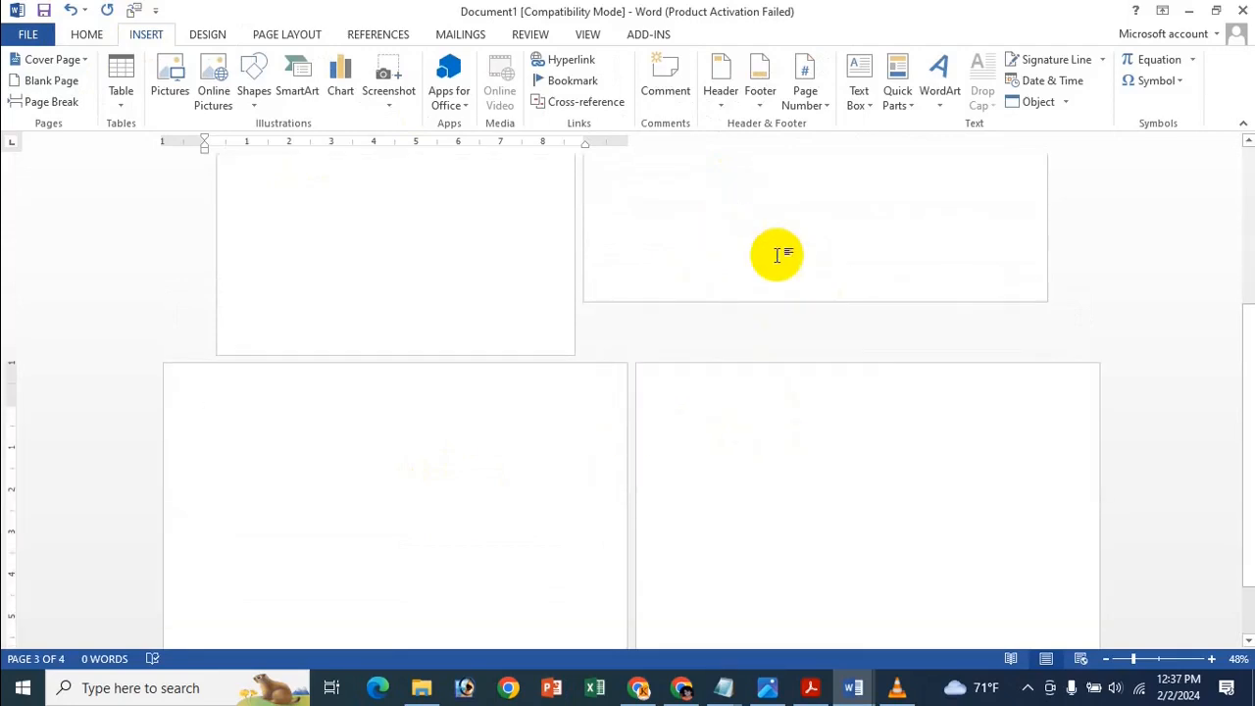
pyautogui.click(777, 255)
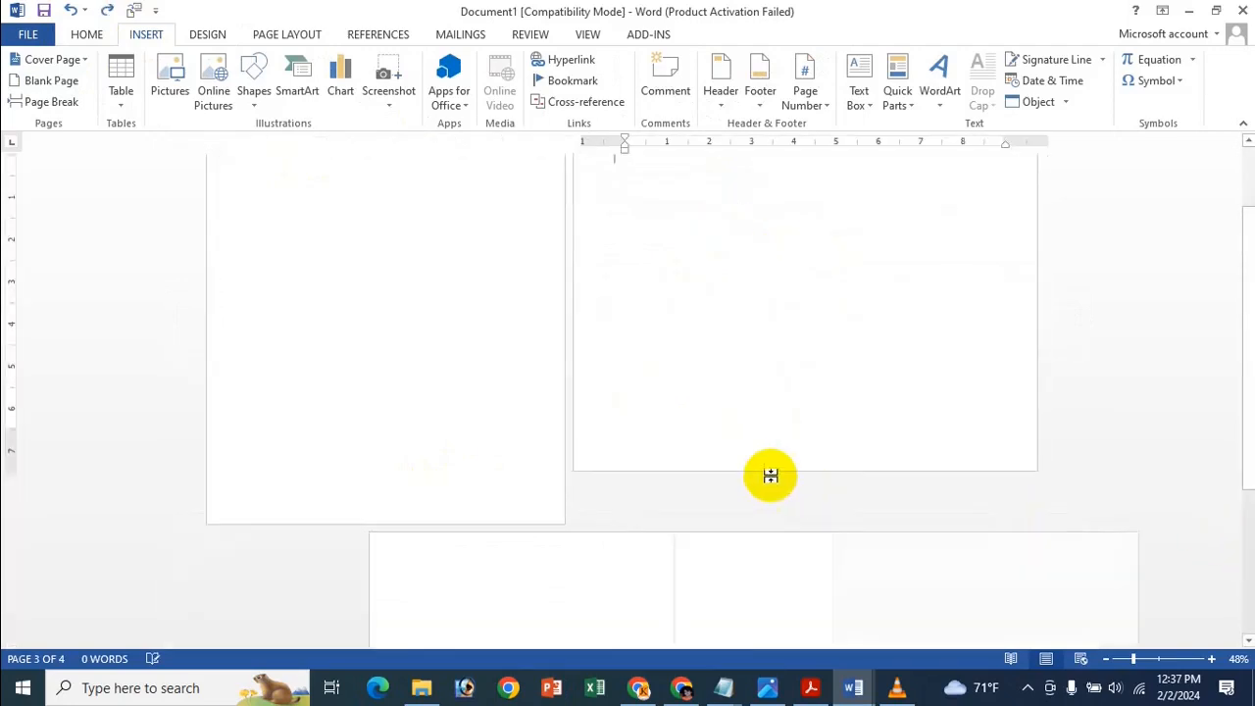
pyautogui.doubleClick(769, 476)
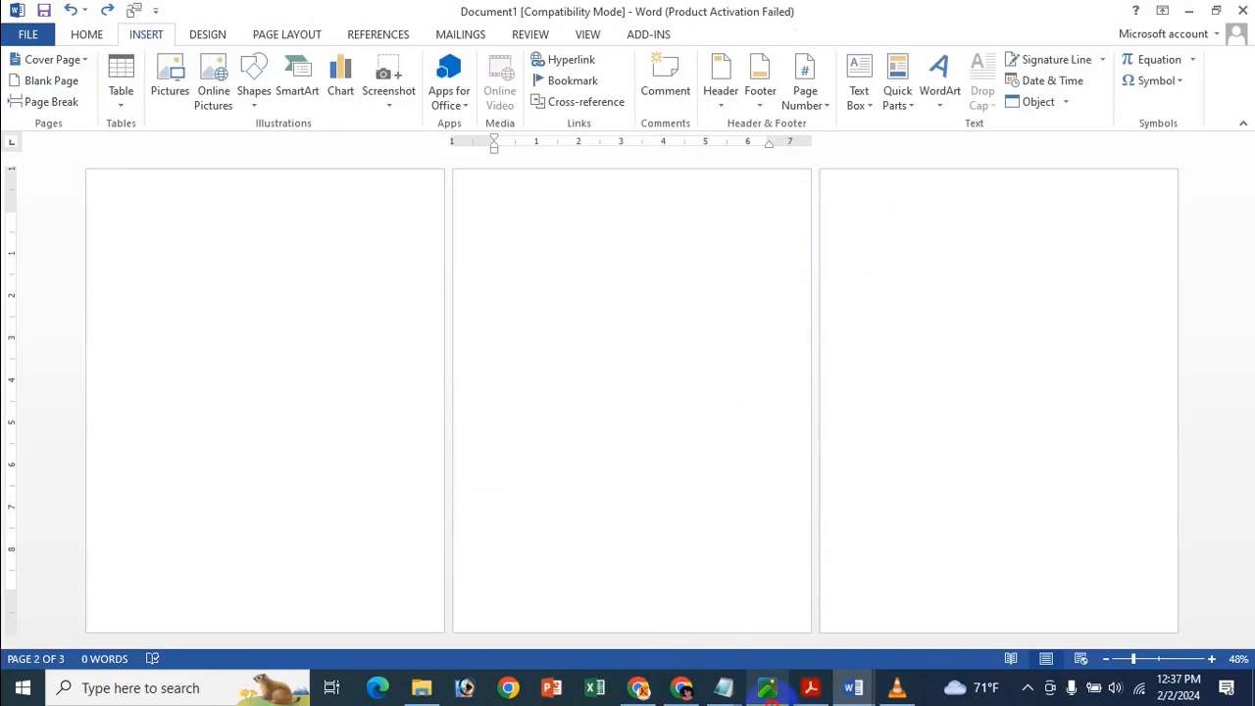
pyautogui.click(768, 689)
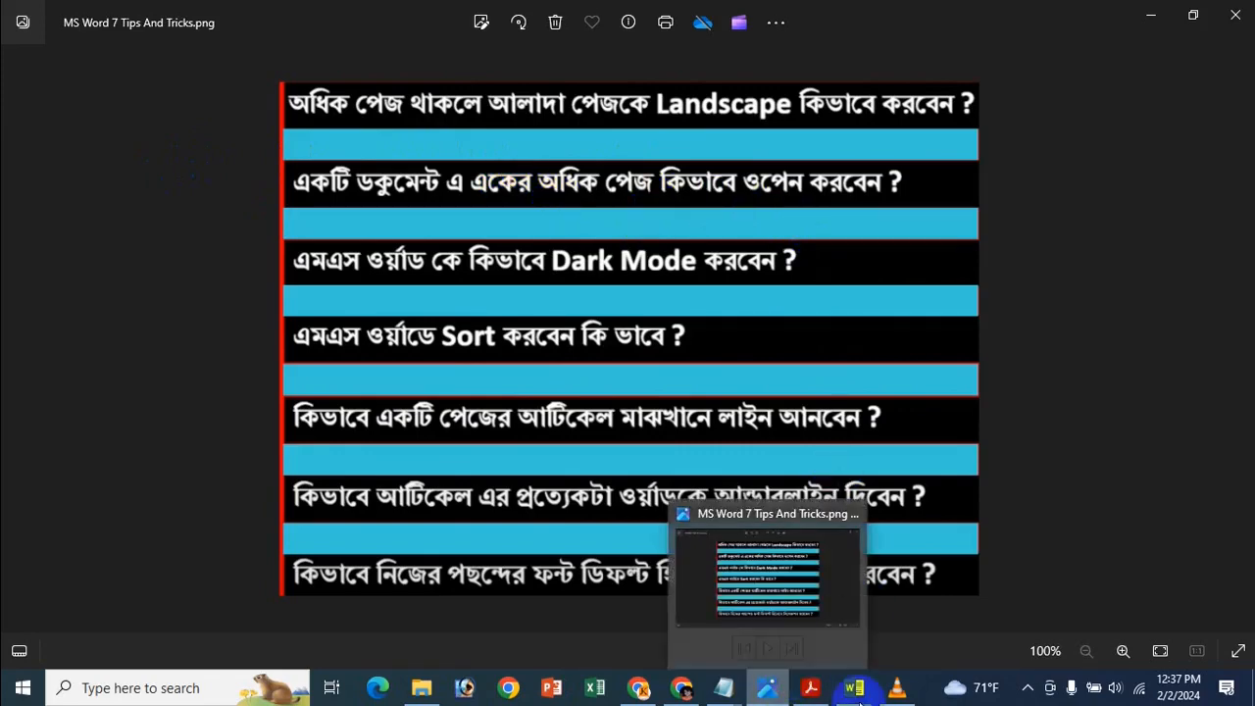
# Return to Word, close Document1 without saving, and bring up blank Document2.
pyautogui.moveTo(853, 687)
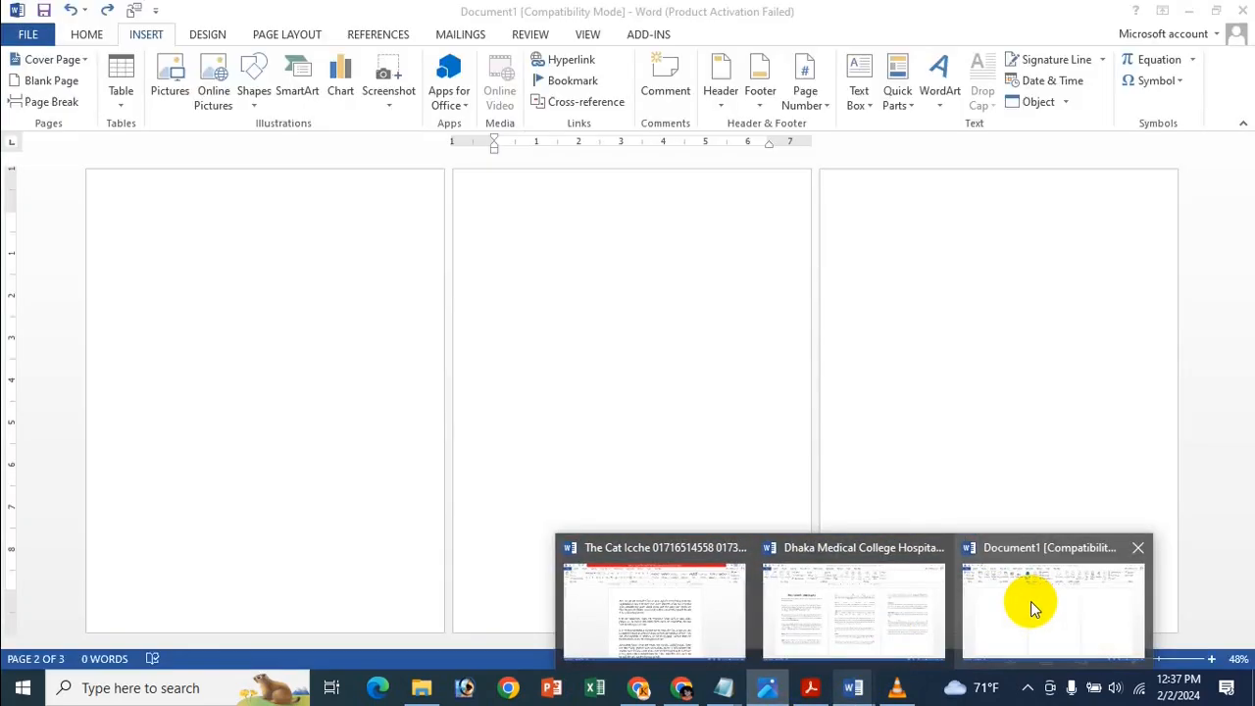
pyautogui.click(1030, 601)
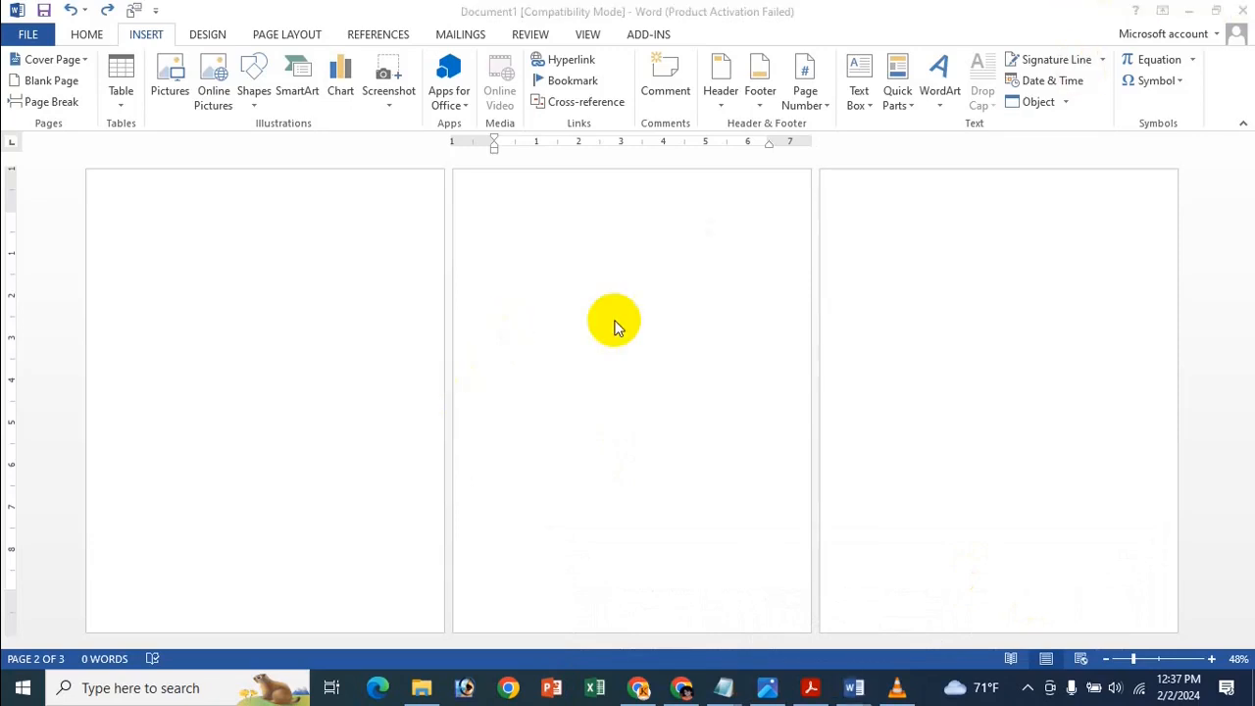
pyautogui.click(1245, 15)
pyautogui.click(627, 376)
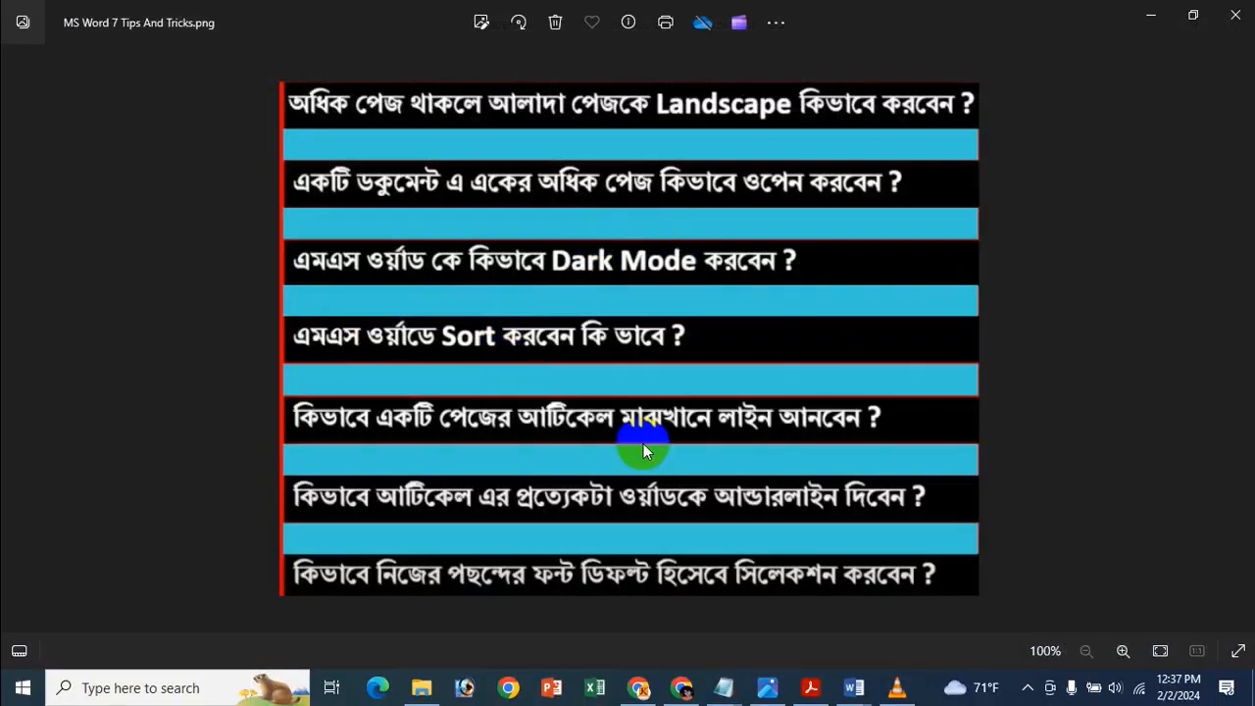
pyautogui.moveTo(853, 686)
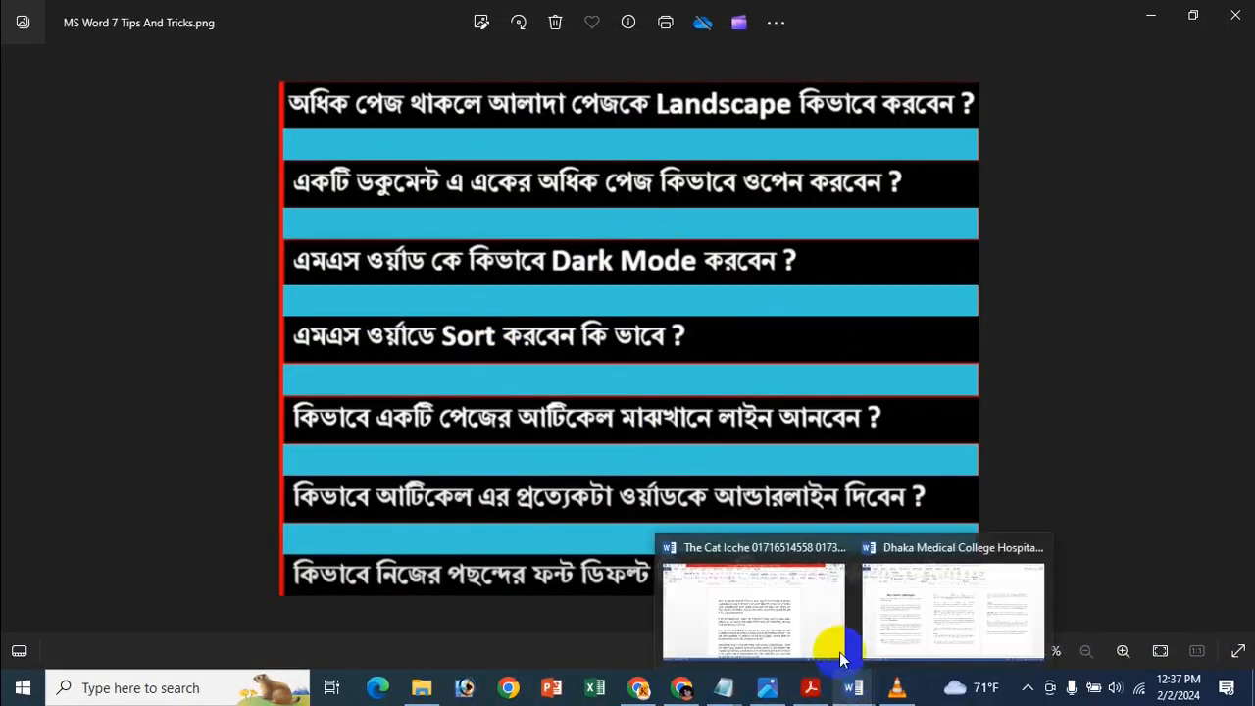
pyautogui.click(884, 599)
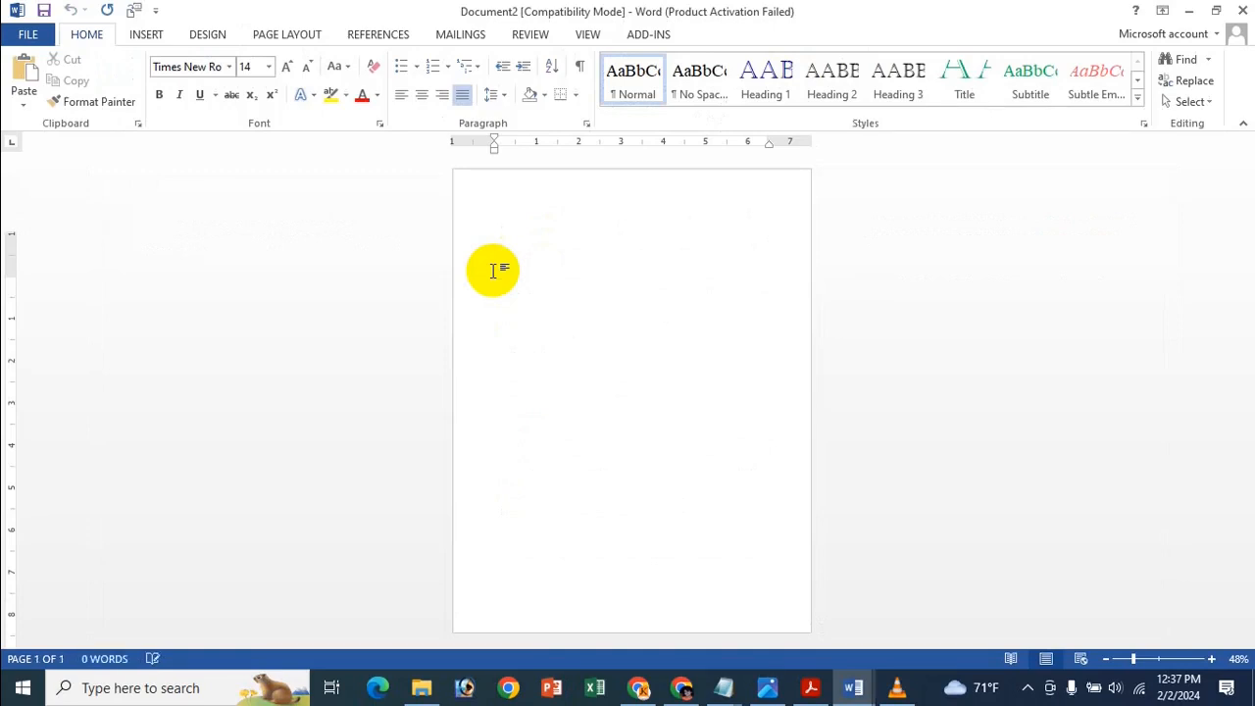
# Zoom to 100% and insert a blank page with 'gd' typed on it.
pyautogui.click(1160, 661)
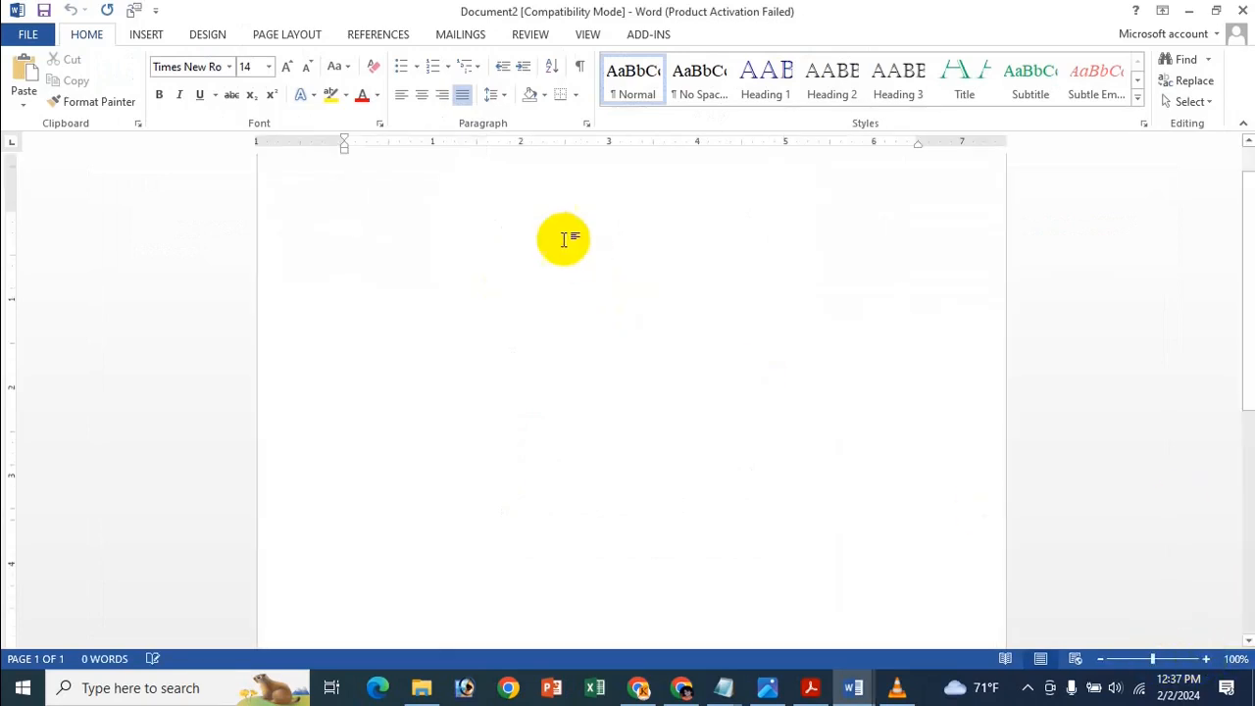
pyautogui.scroll(1, 575, 231)
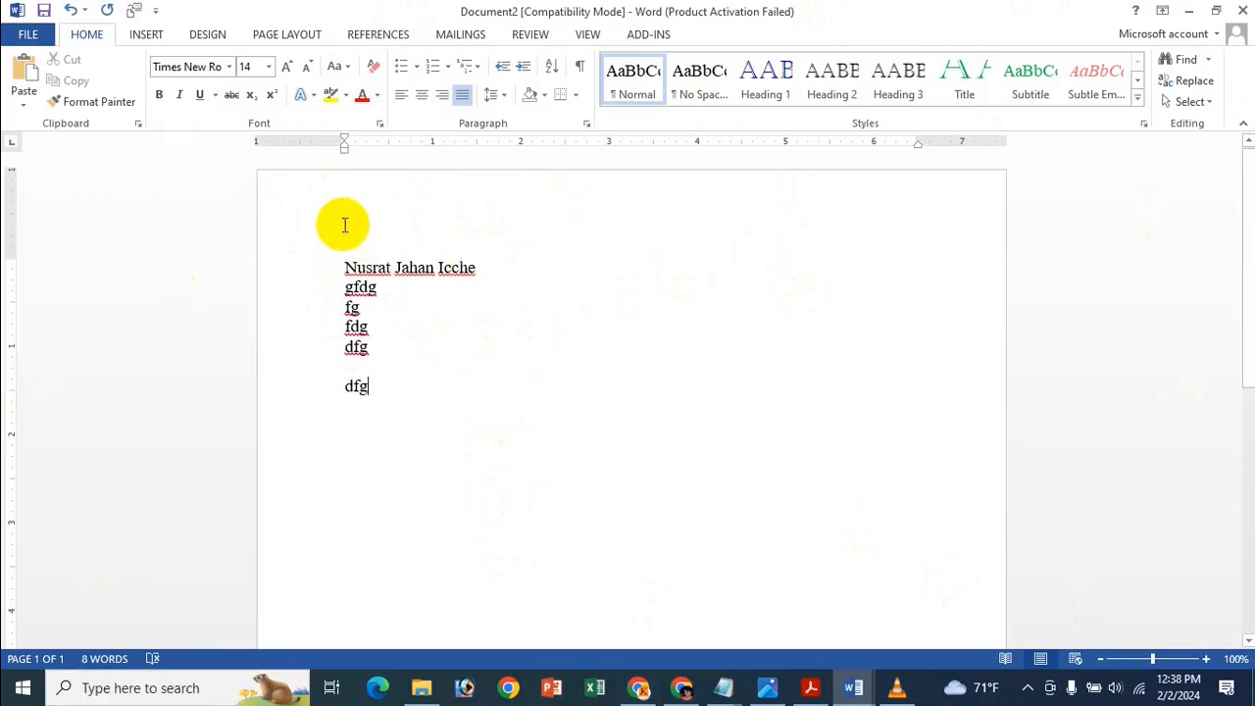
pyautogui.click(142, 36)
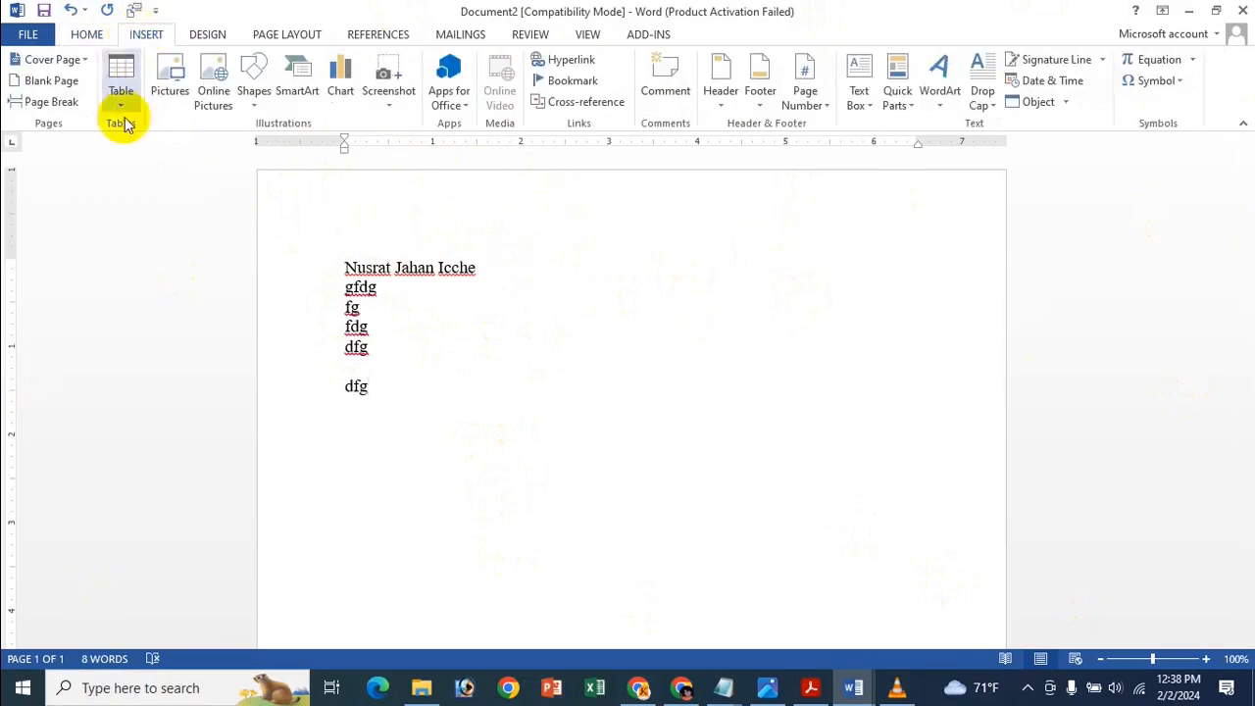
pyautogui.click(54, 82)
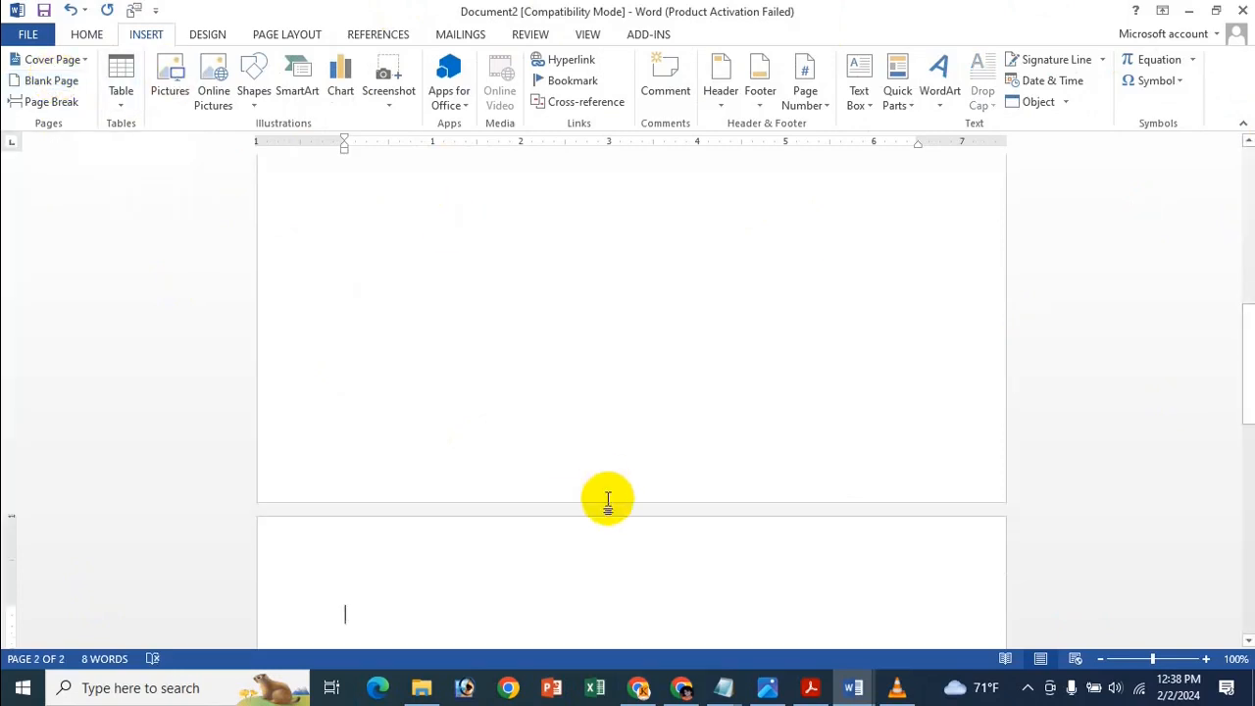
pyautogui.write('gd gfdg')
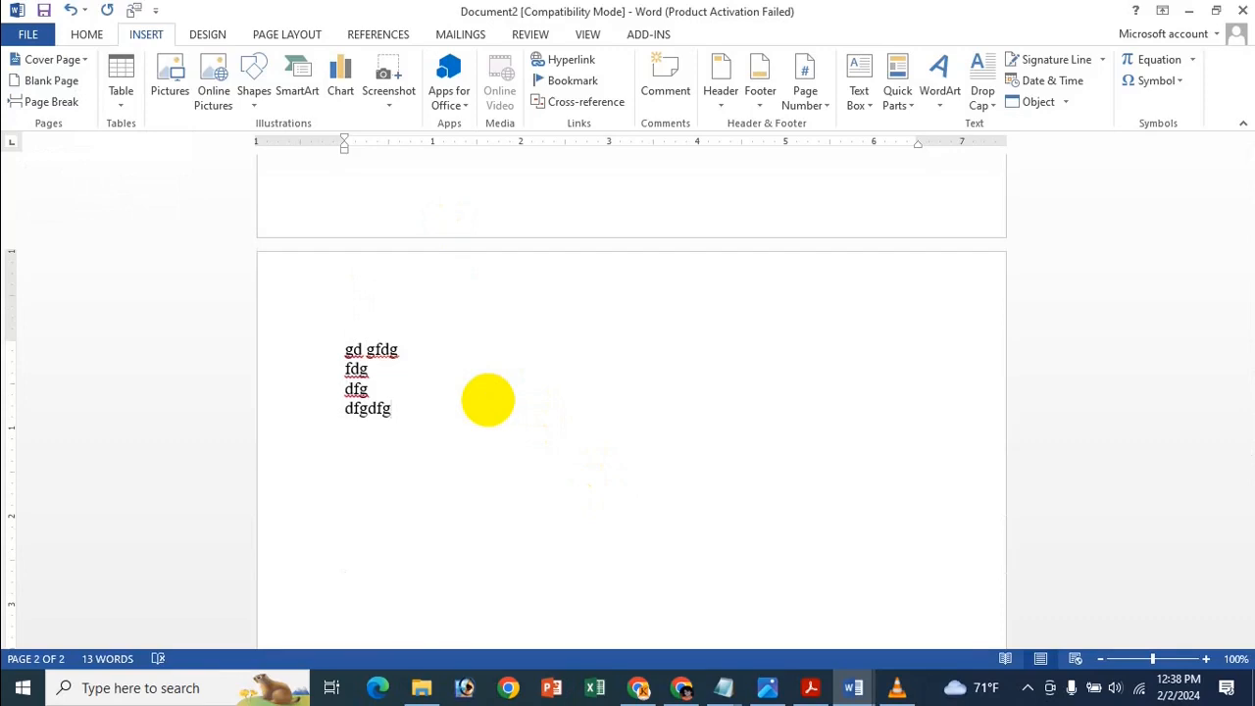
# Add a third blank page with 'gfd' typed, then switch to the cat essay document.
pyautogui.click(39, 82)
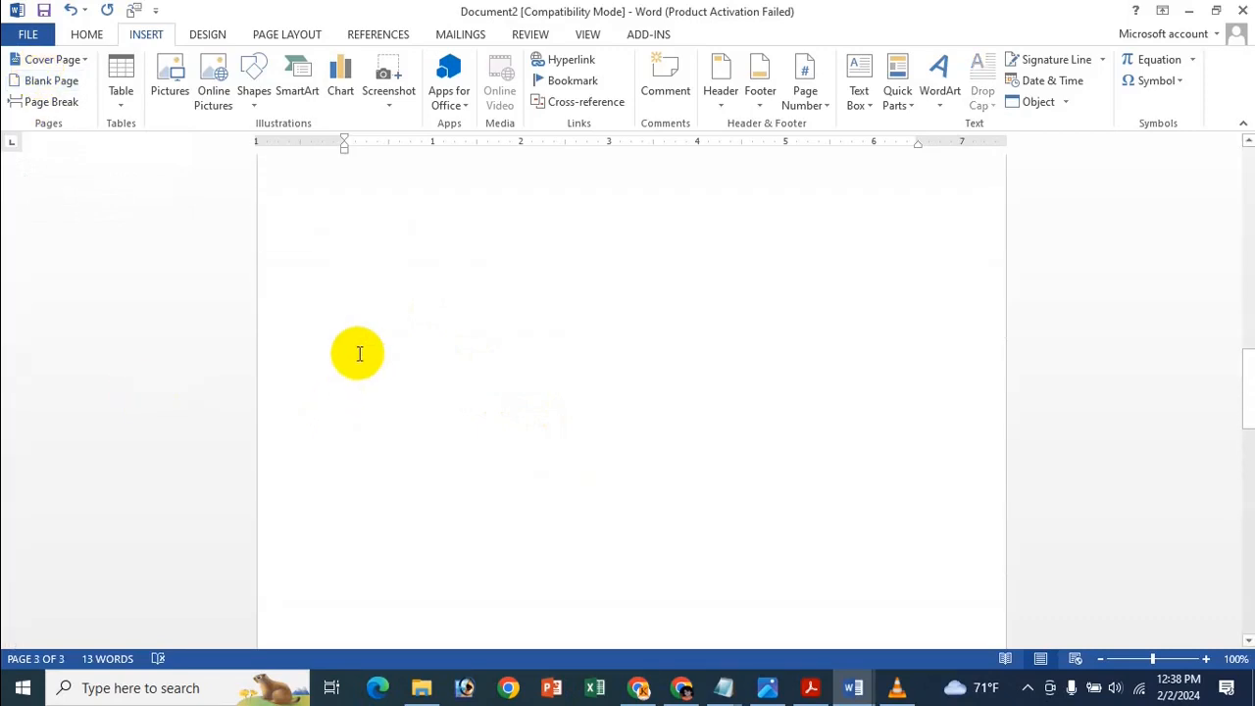
pyautogui.scroll(-14, 357, 339)
pyautogui.write('gfdgdfgd')
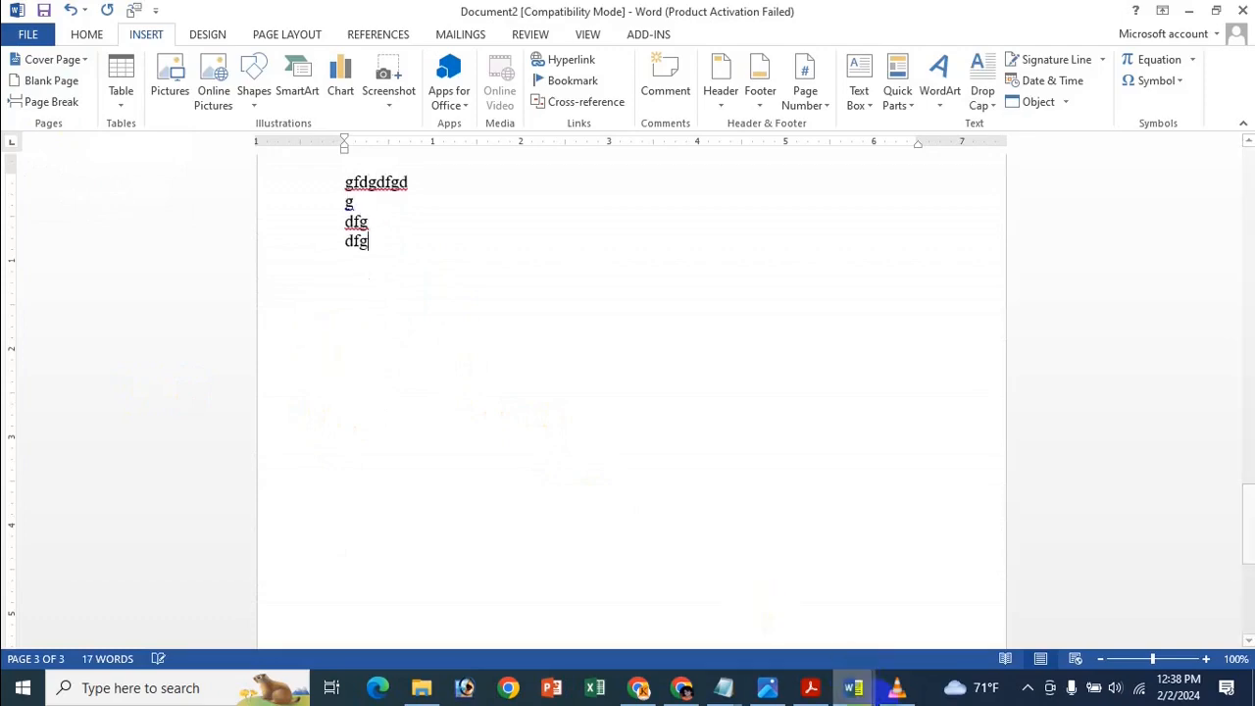
pyautogui.moveTo(867, 695)
pyautogui.click(673, 574)
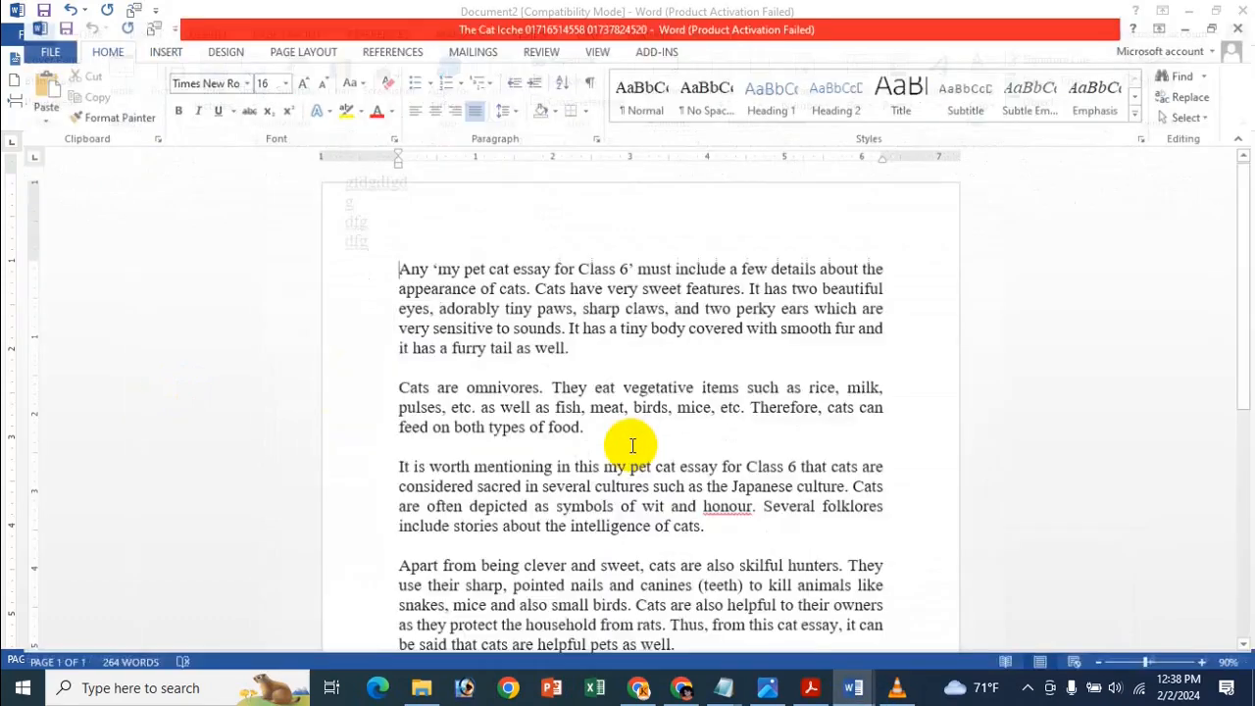
# Switch to the three-page Dhaka Medical College Hospital document and place the cursor in page 2's text.
pyautogui.scroll(-1, 623, 419)
pyautogui.scroll(1, 605, 506)
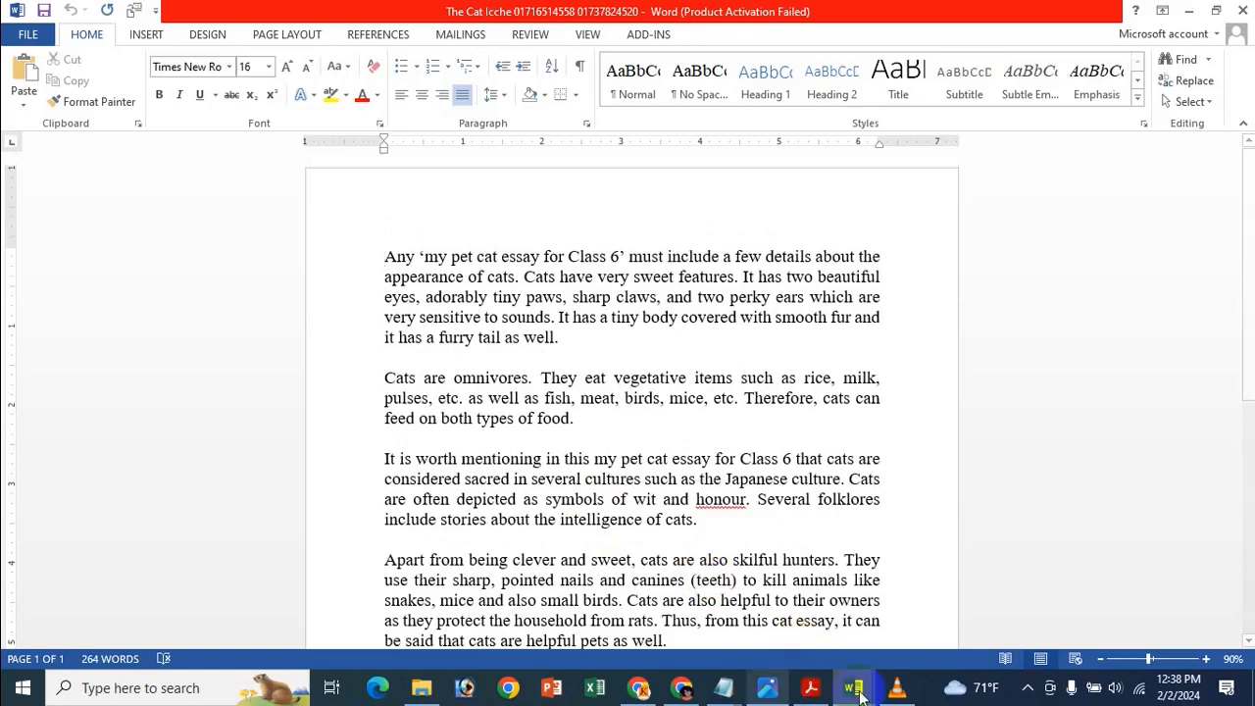
pyautogui.moveTo(860, 696)
pyautogui.click(856, 626)
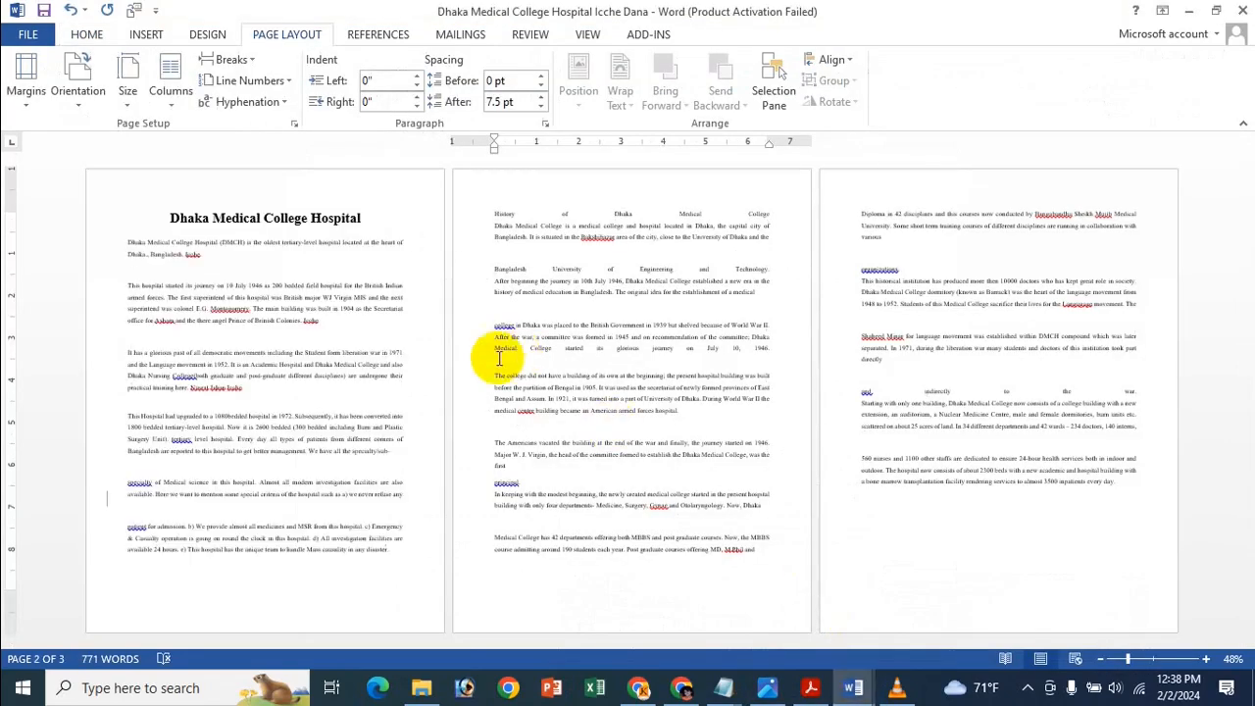
pyautogui.click(786, 398)
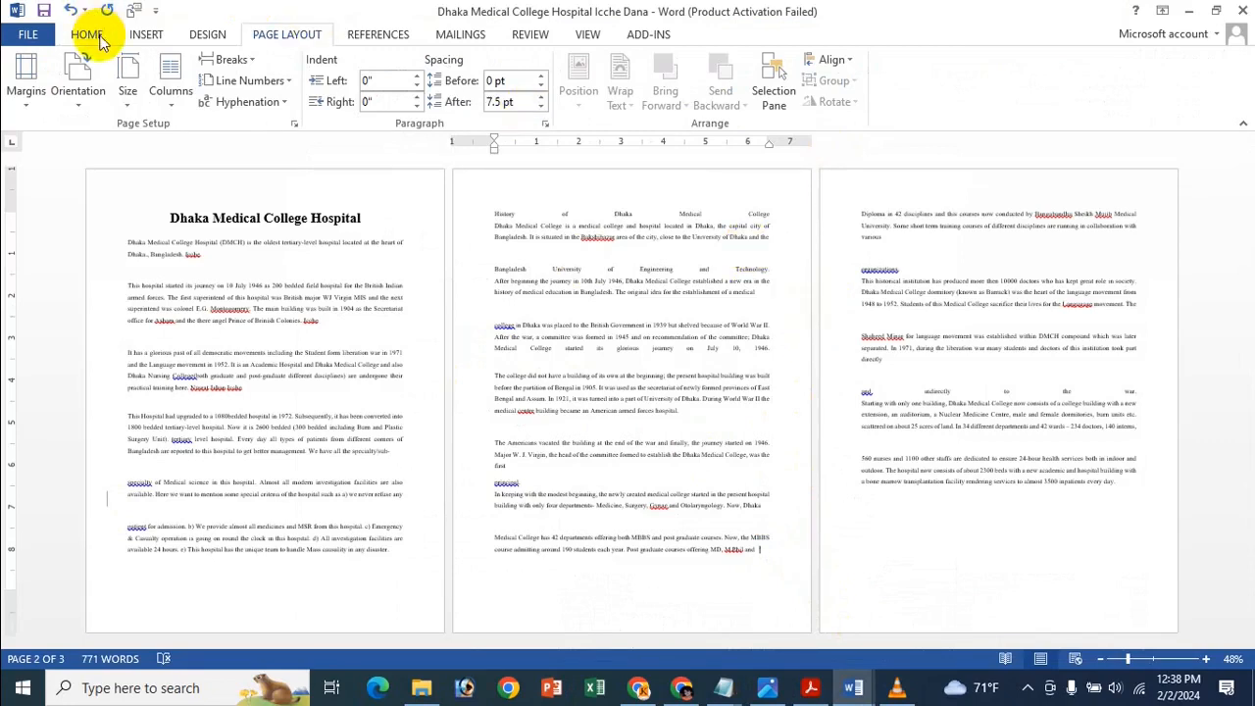
pyautogui.click(137, 35)
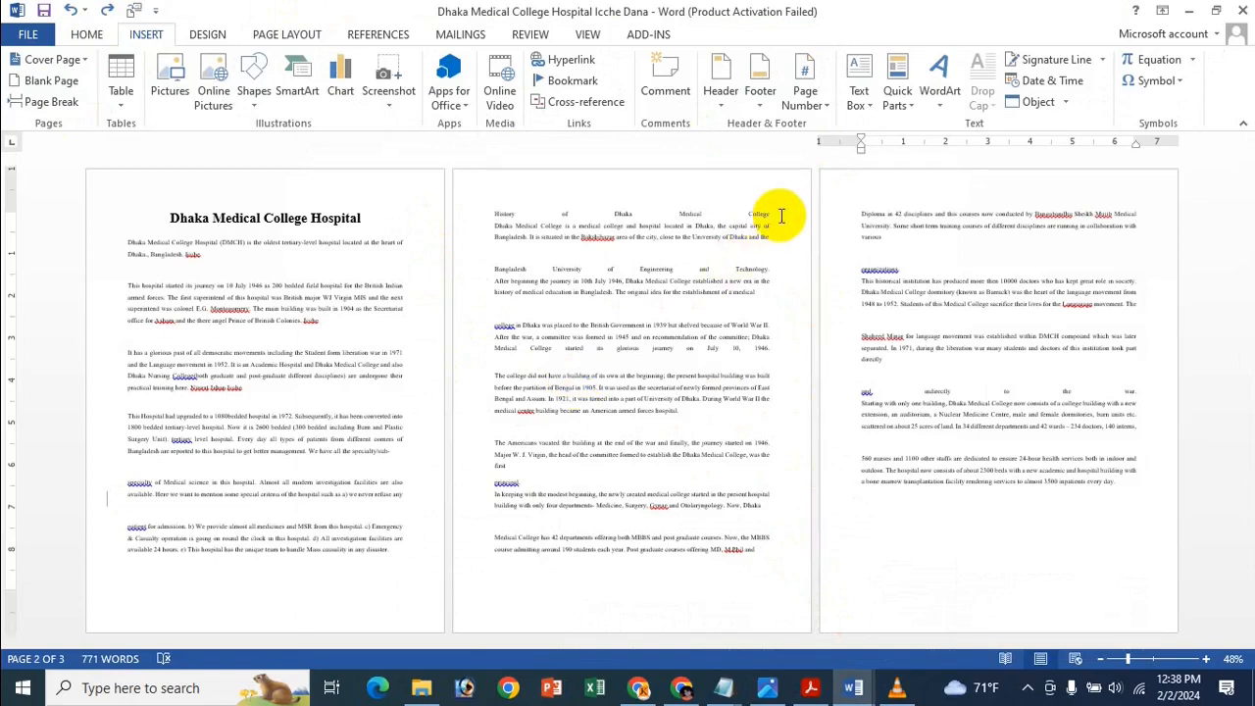
# Insert a blank page after page 3 of the hospital document, then delete it again with Backspace.
pyautogui.click(1133, 509)
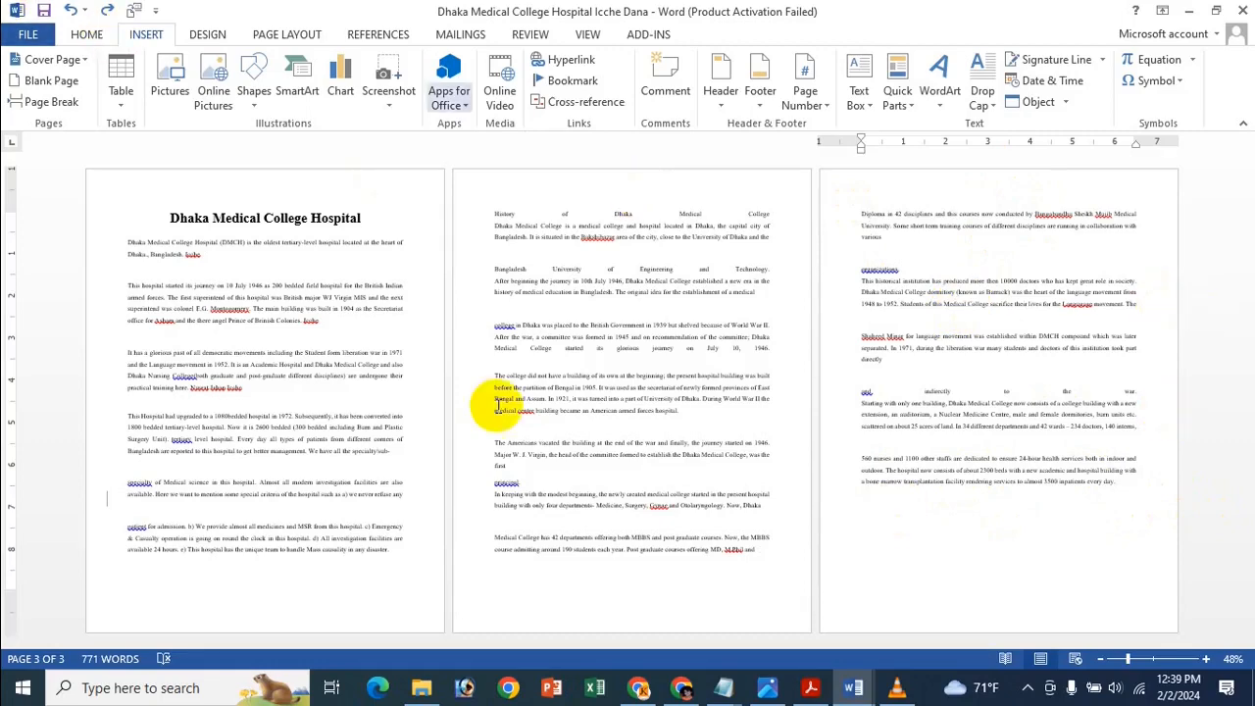
pyautogui.click(64, 84)
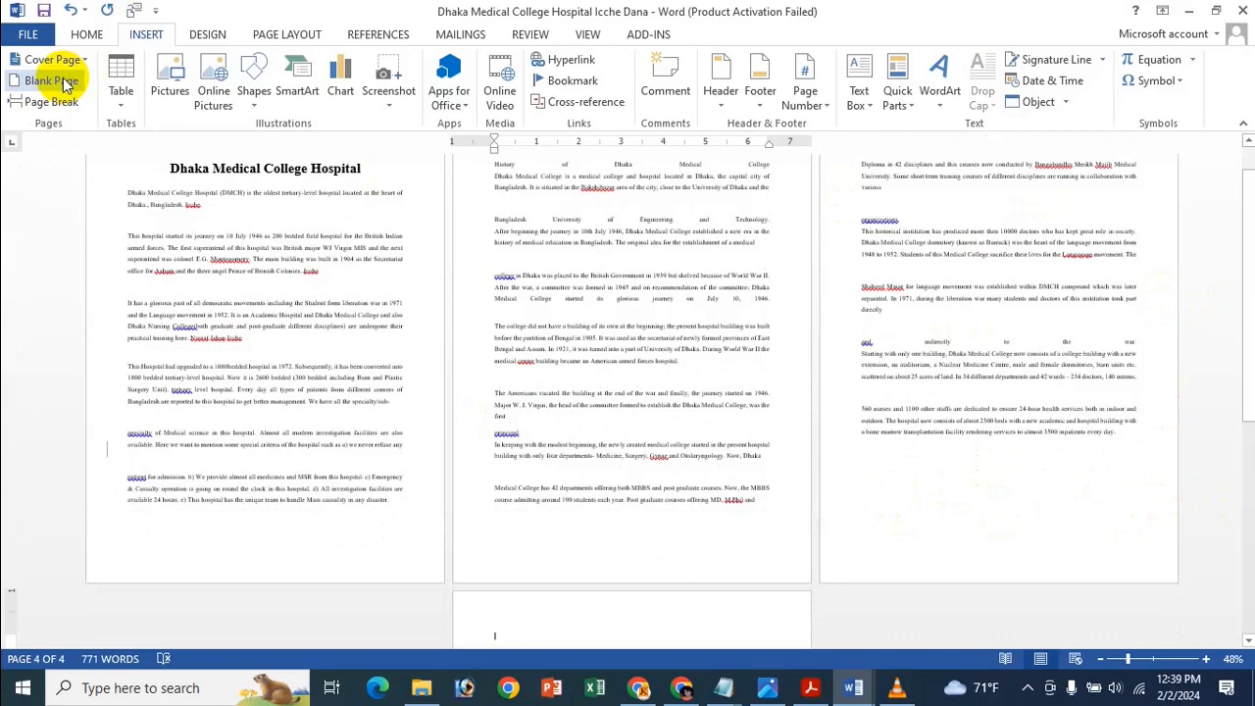
pyautogui.scroll(-5, 711, 477)
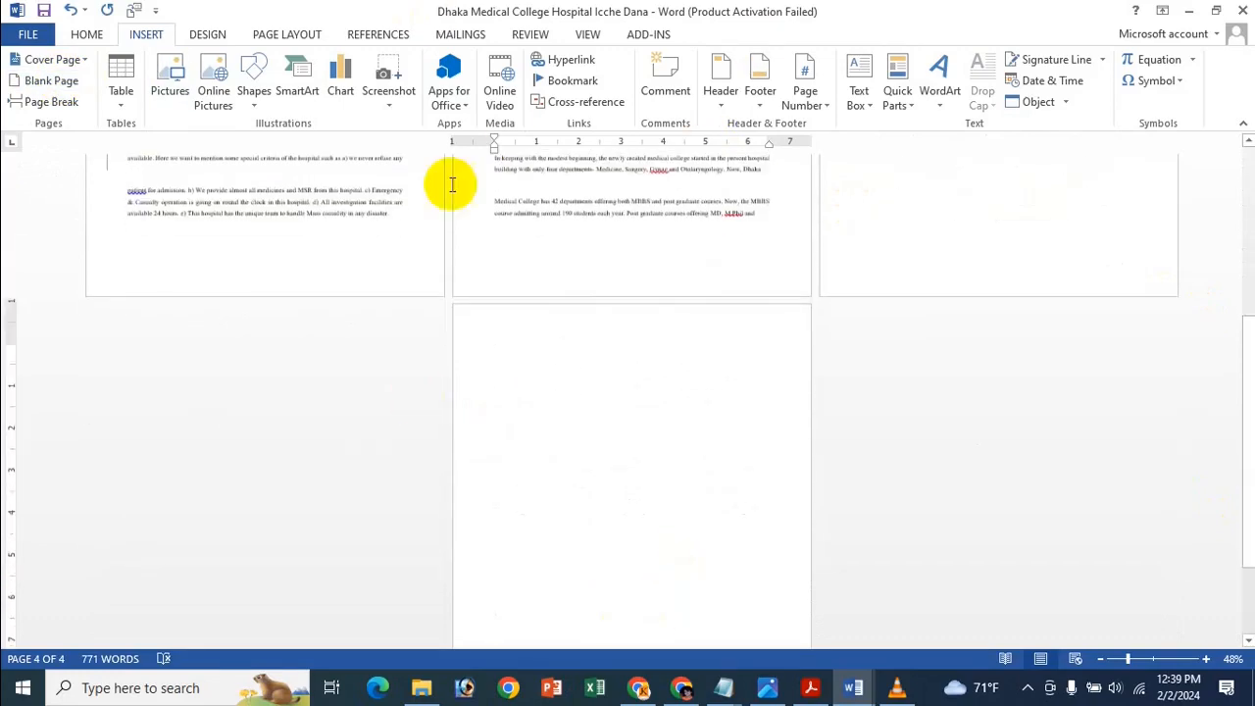
pyautogui.scroll(-2, 549, 462)
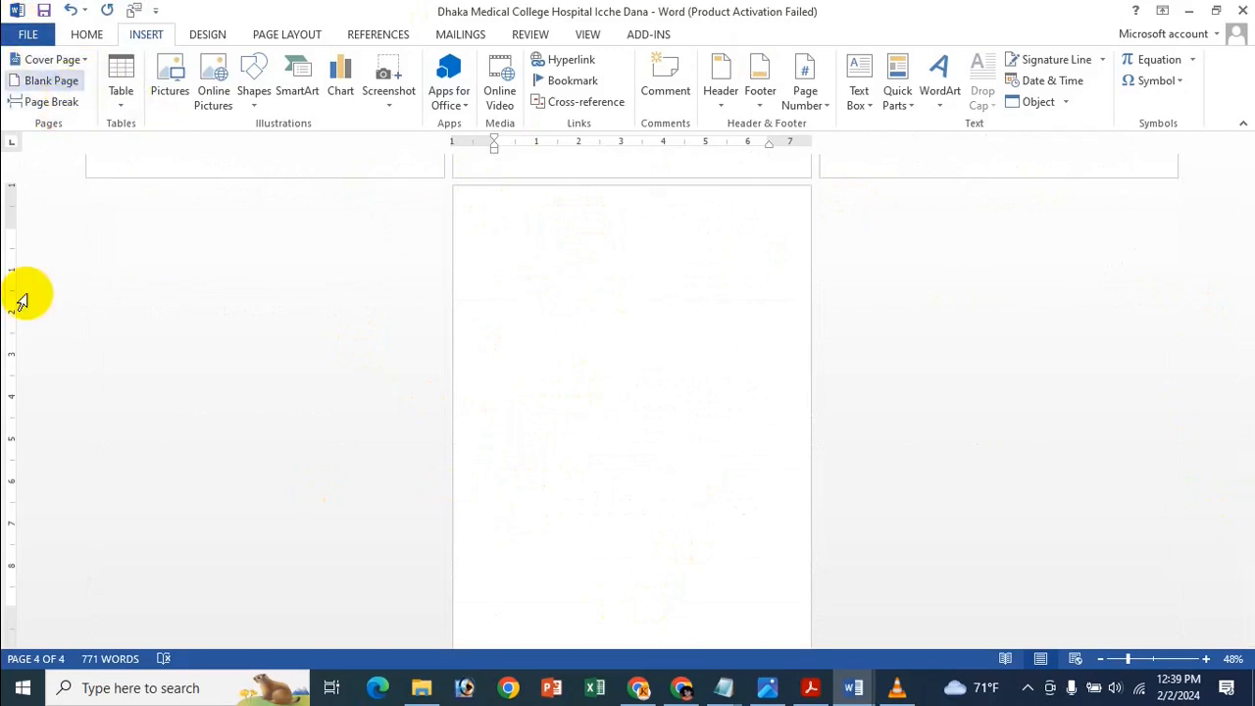
pyautogui.press('BackSpace')
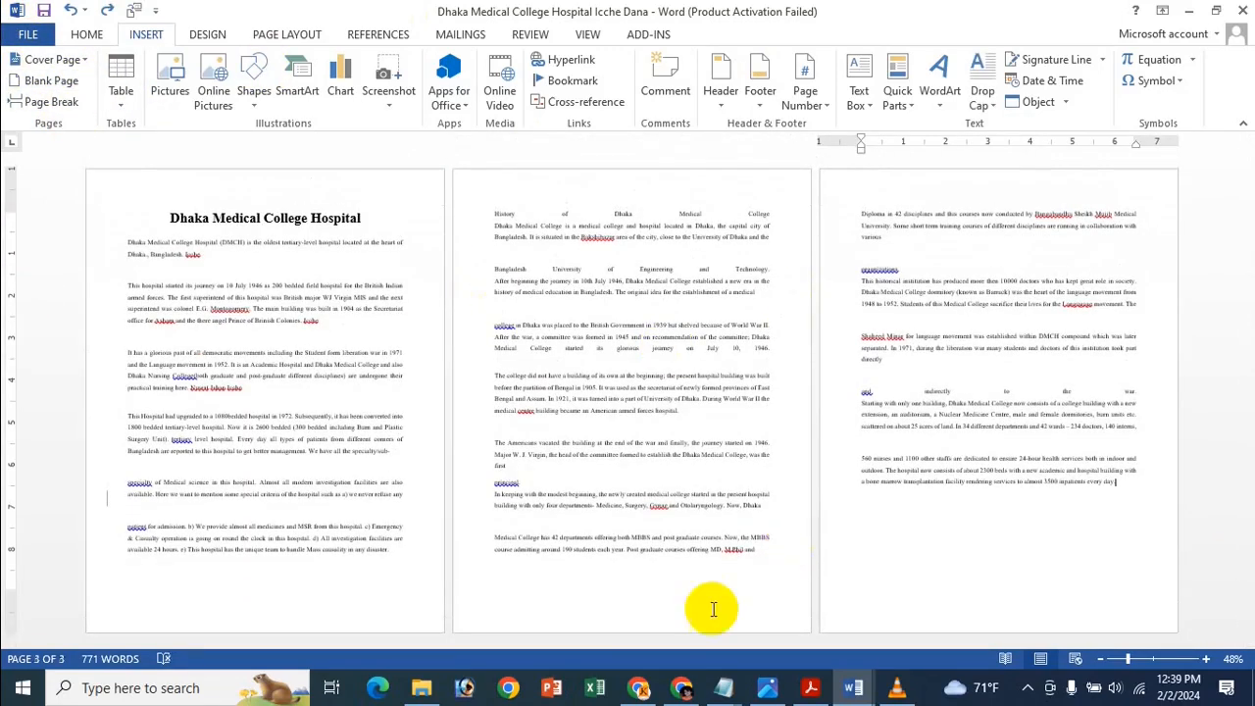
pyautogui.click(767, 686)
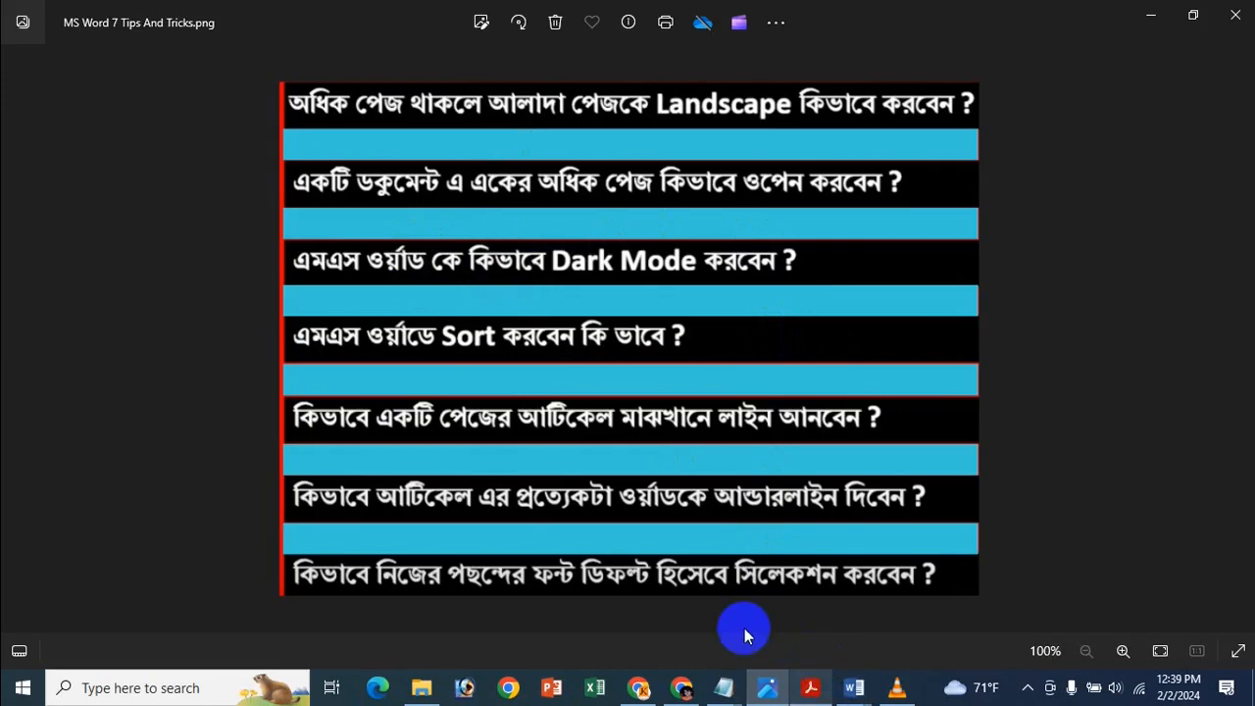
# Bring the hospital document and then Document2 to the front, scrolled to its first page.
pyautogui.moveTo(852, 692)
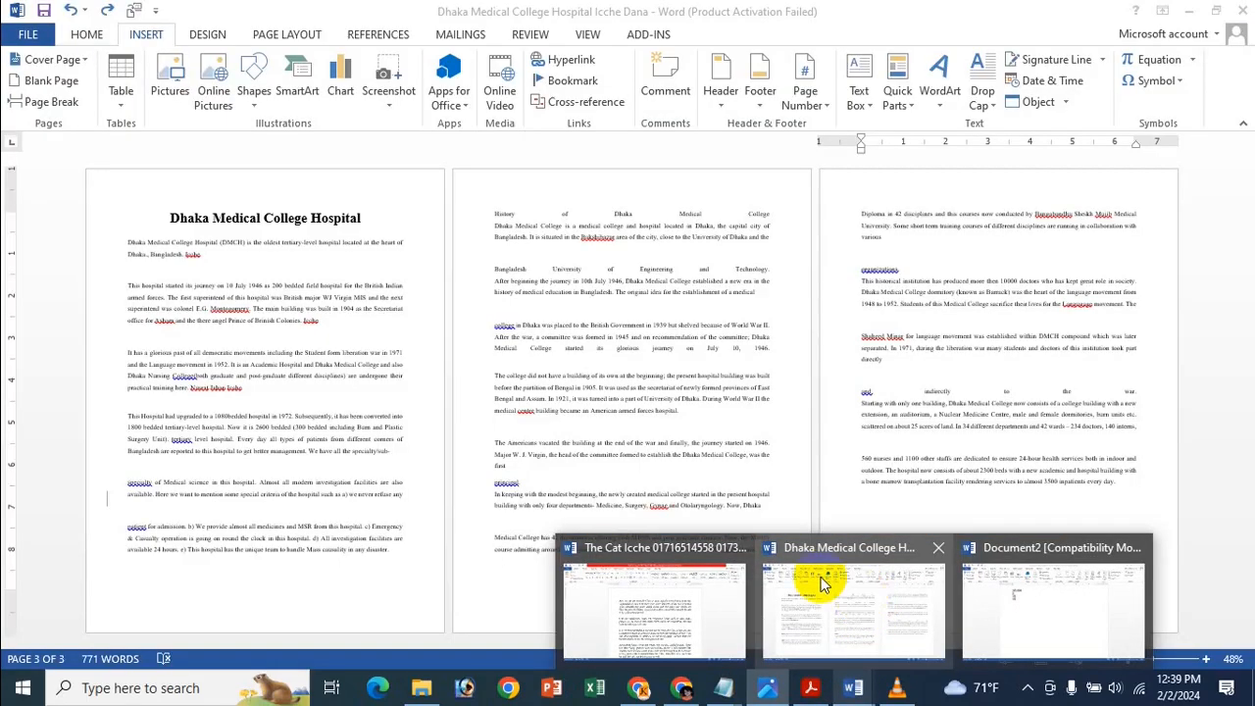
pyautogui.click(816, 588)
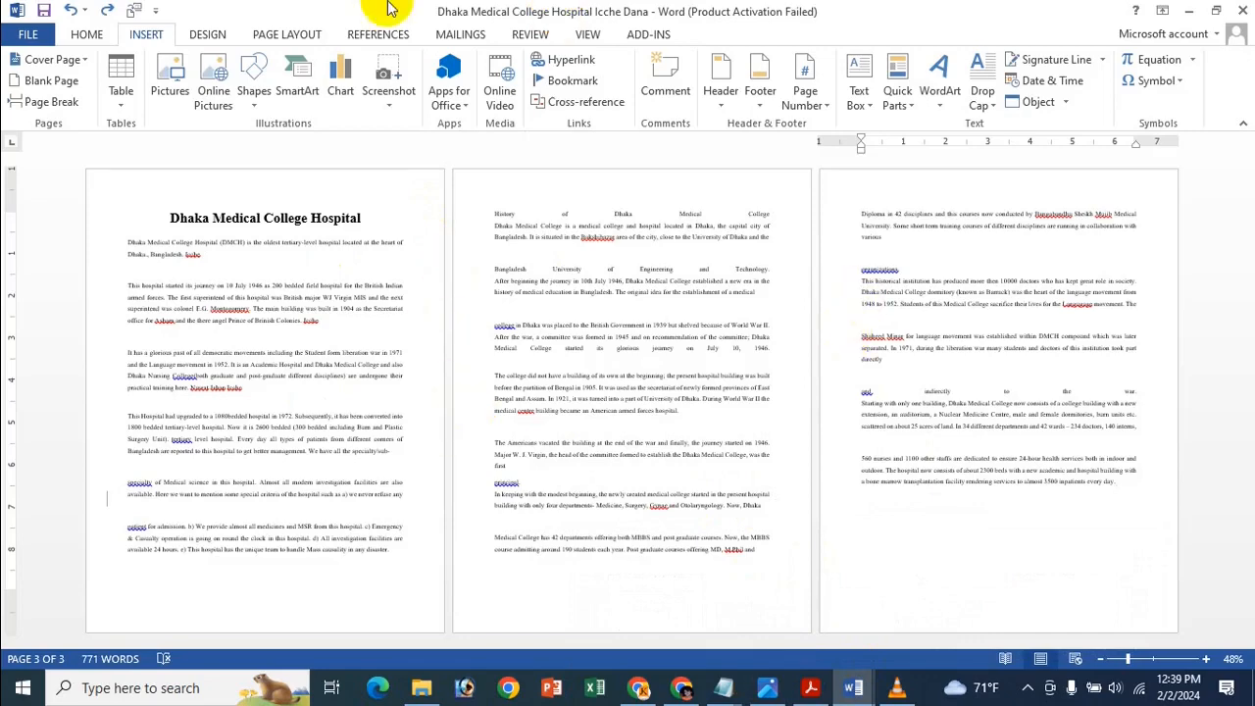
pyautogui.moveTo(852, 692)
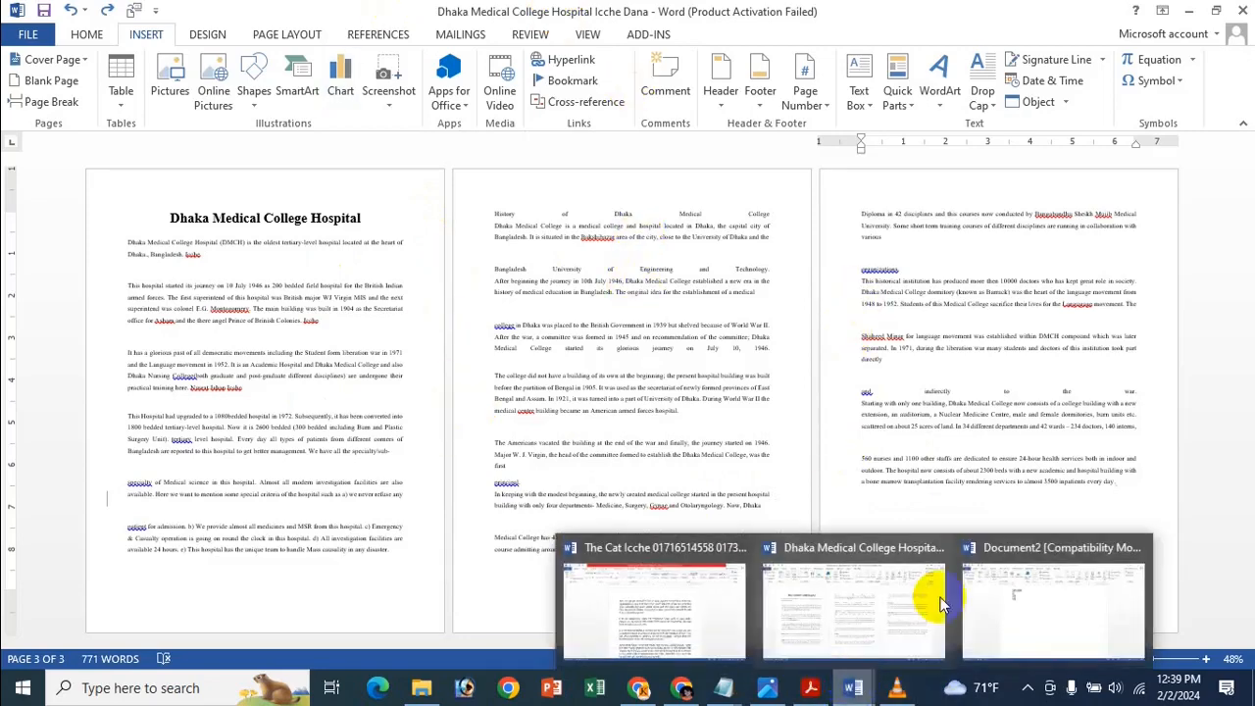
pyautogui.click(1037, 588)
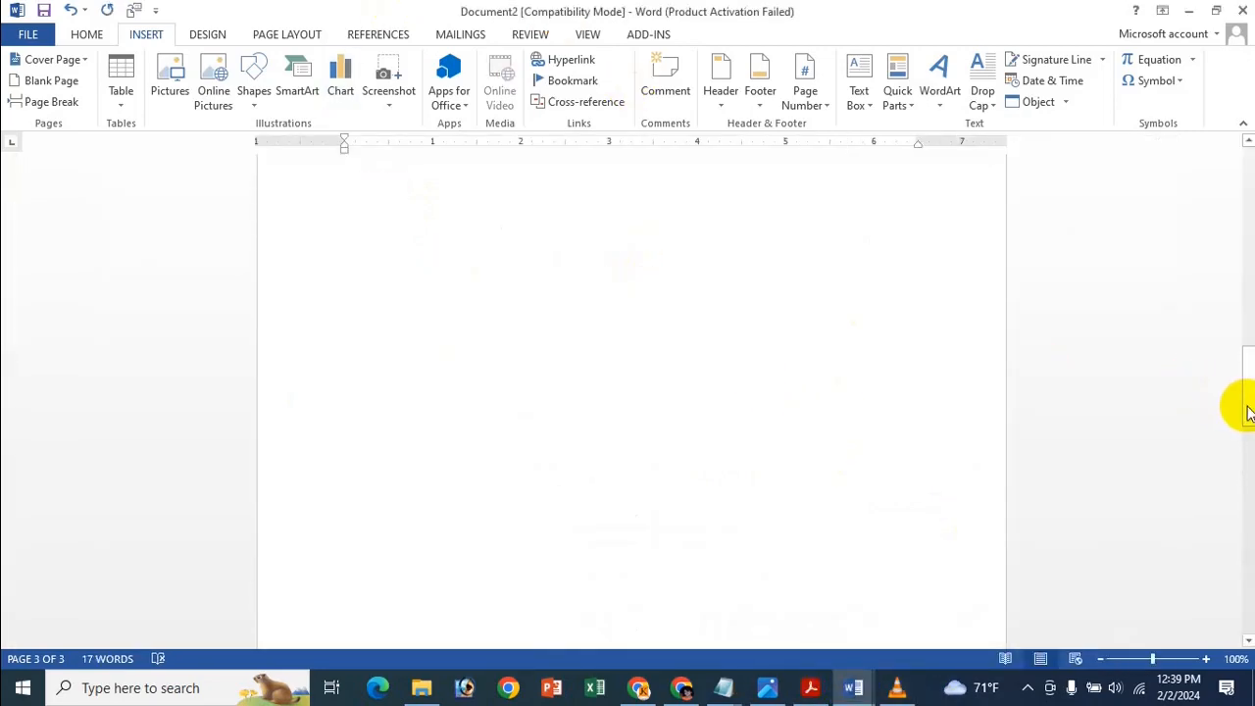
pyautogui.scroll(10, 1248, 412)
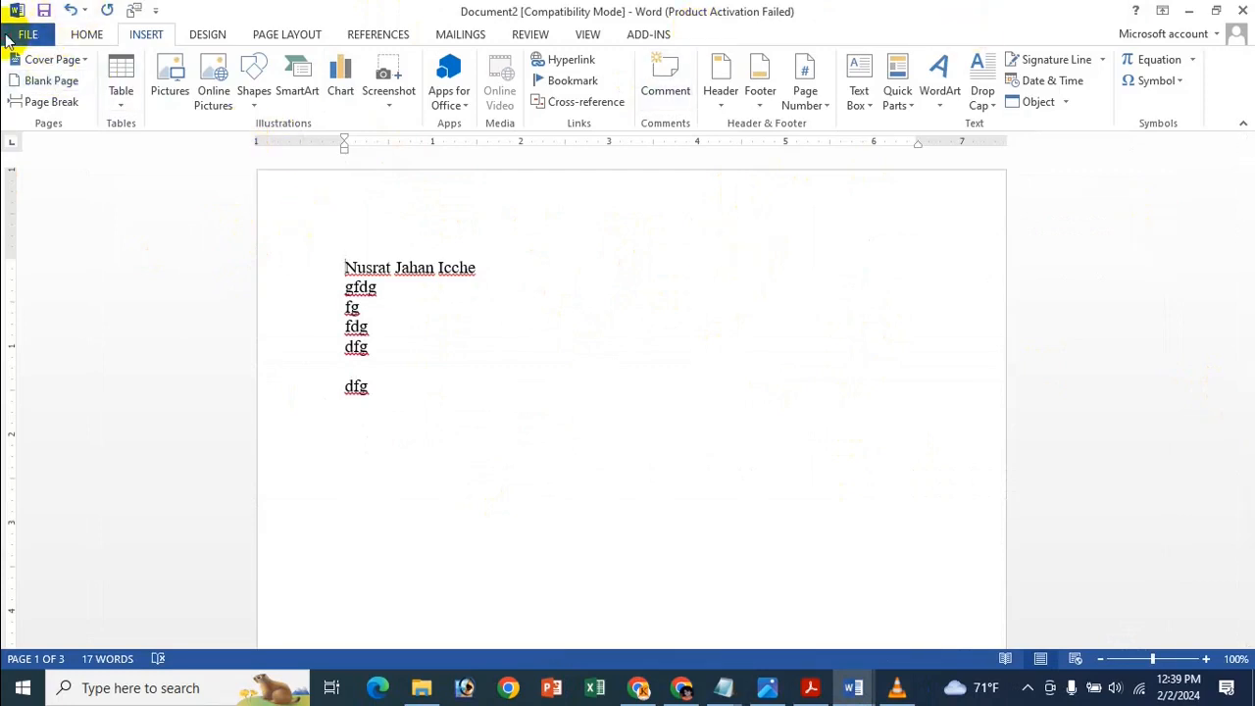
# On the File > Account page, keep No Background and set the Office Theme to Dark Gray.
pyautogui.click(10, 37)
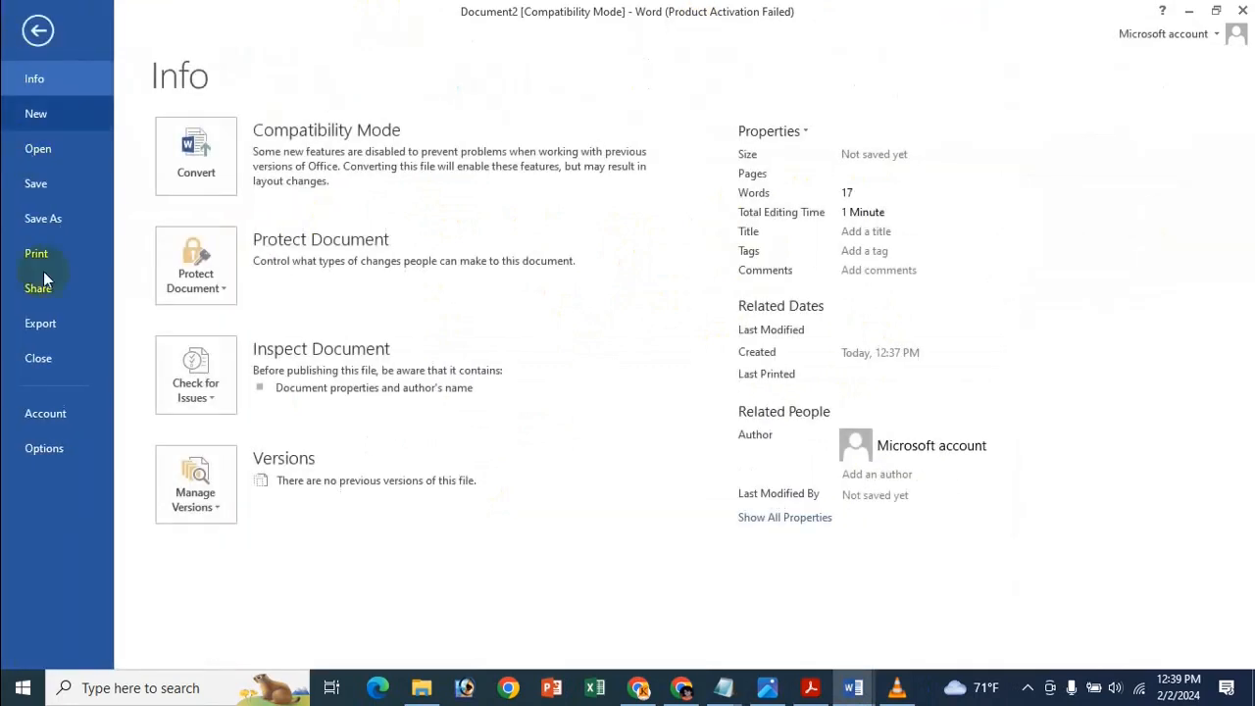
pyautogui.click(50, 415)
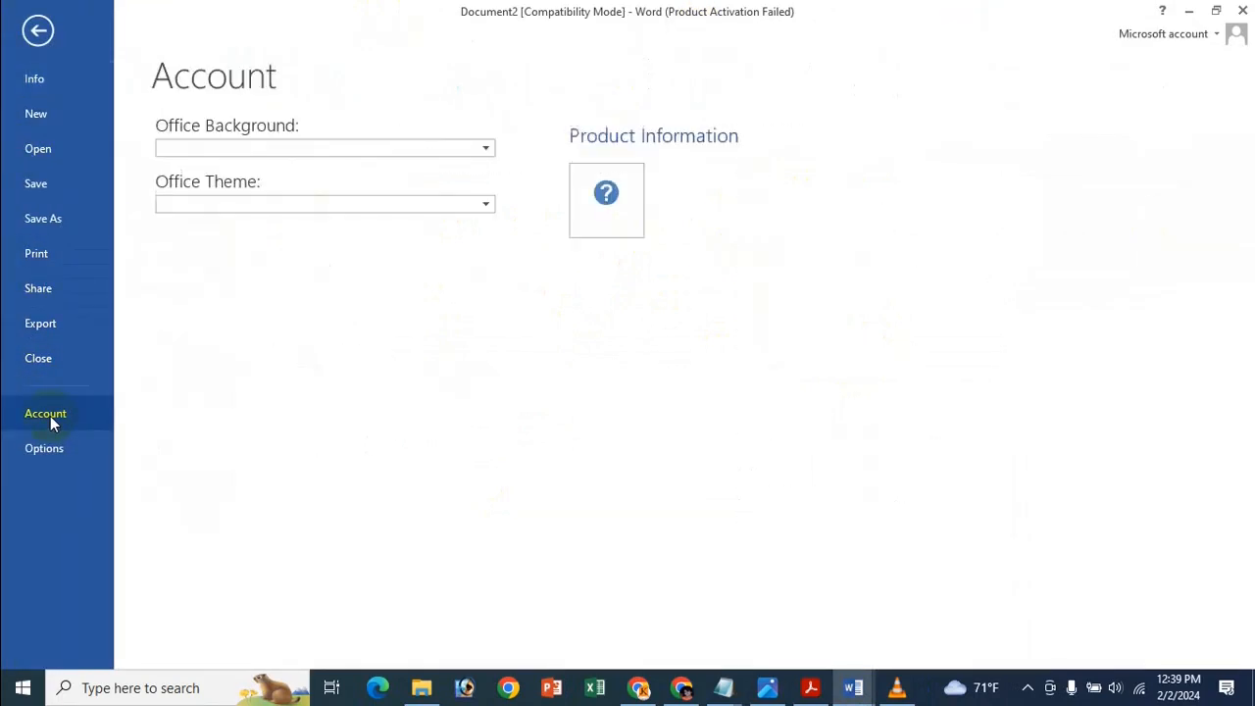
pyautogui.click(294, 201)
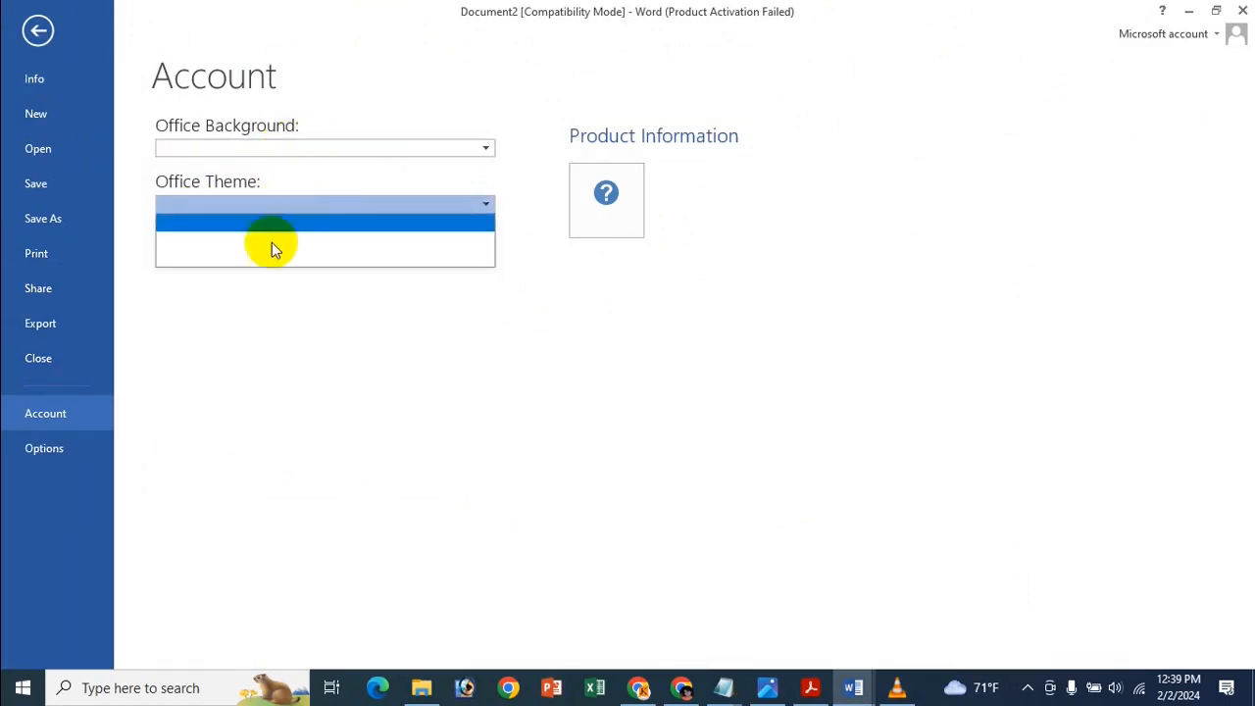
pyautogui.click(350, 558)
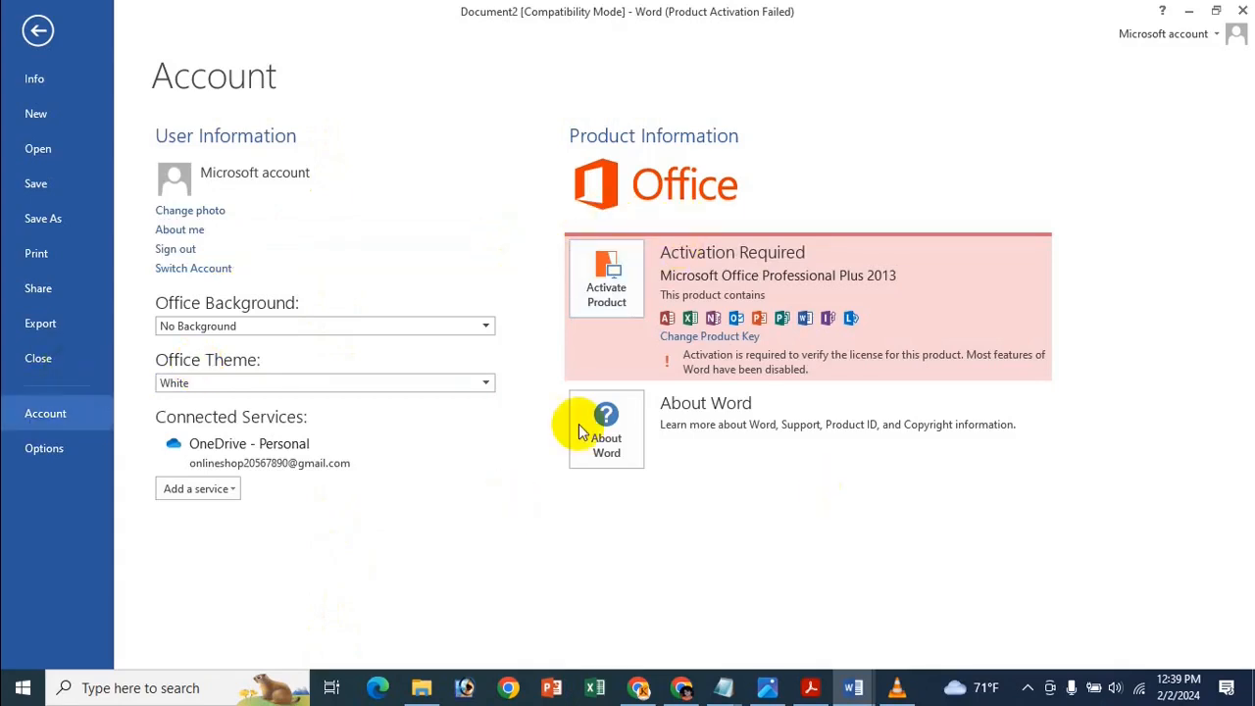
pyautogui.click(220, 330)
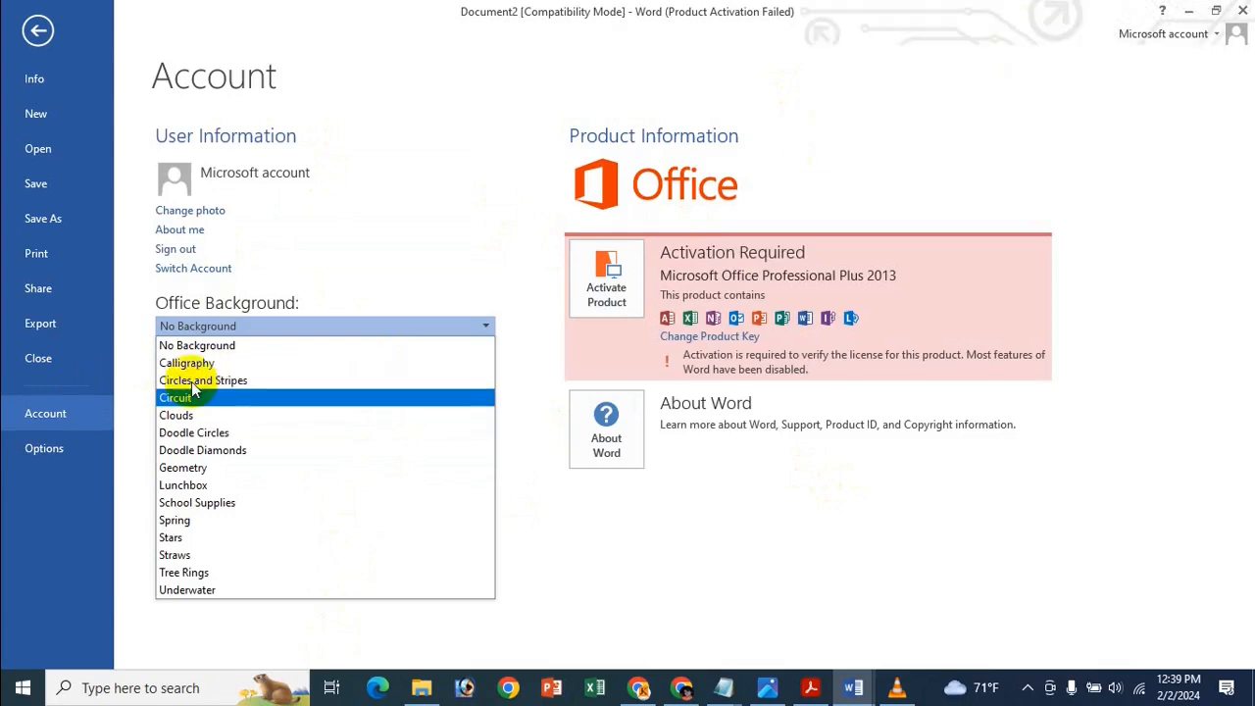
pyautogui.click(278, 321)
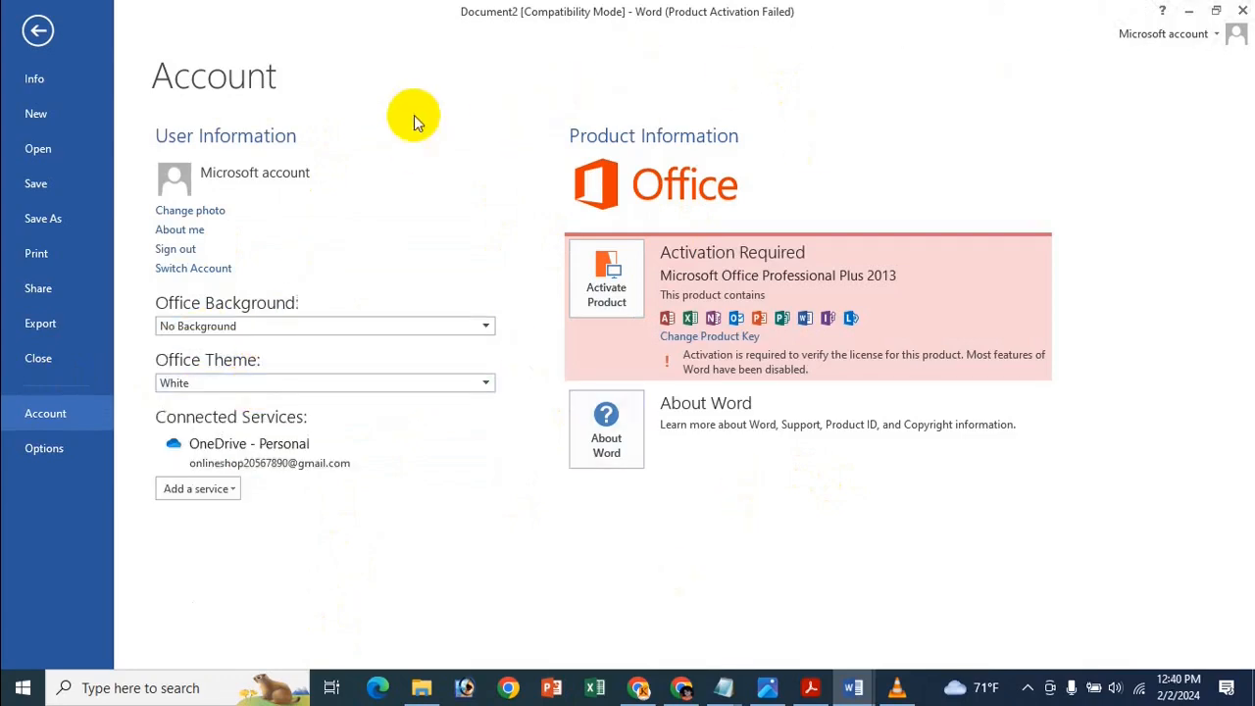
pyautogui.click(260, 386)
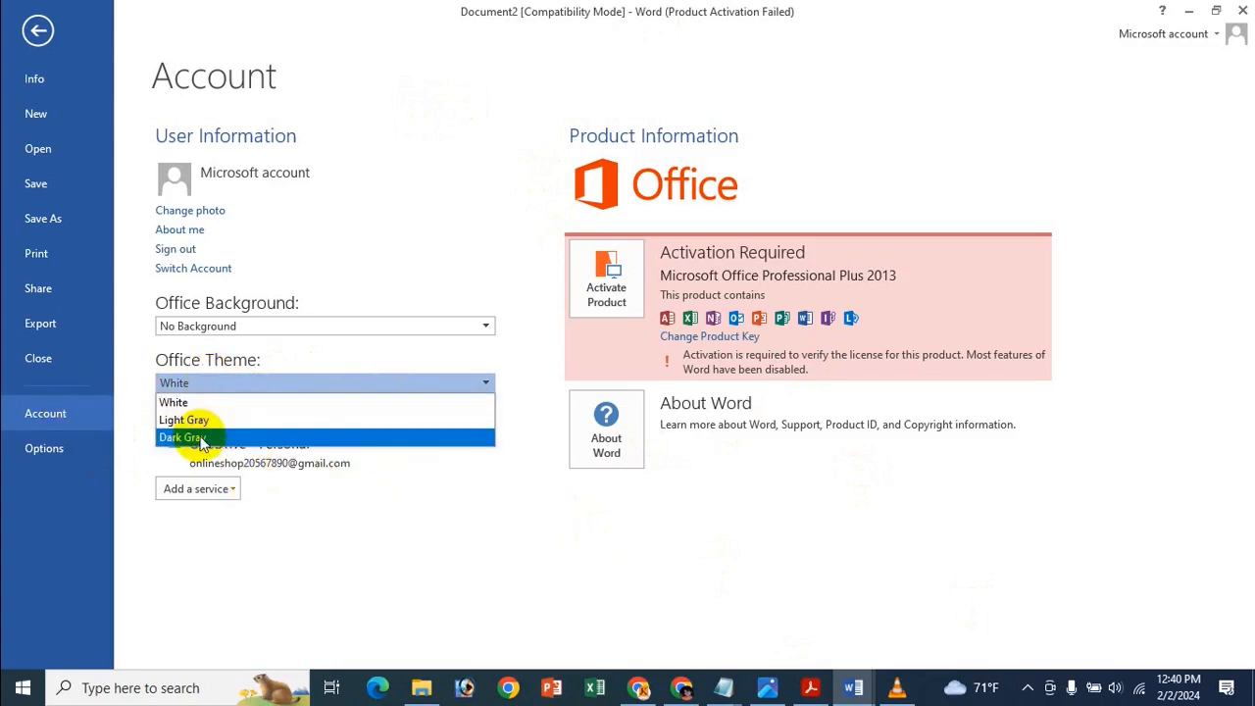
pyautogui.click(250, 435)
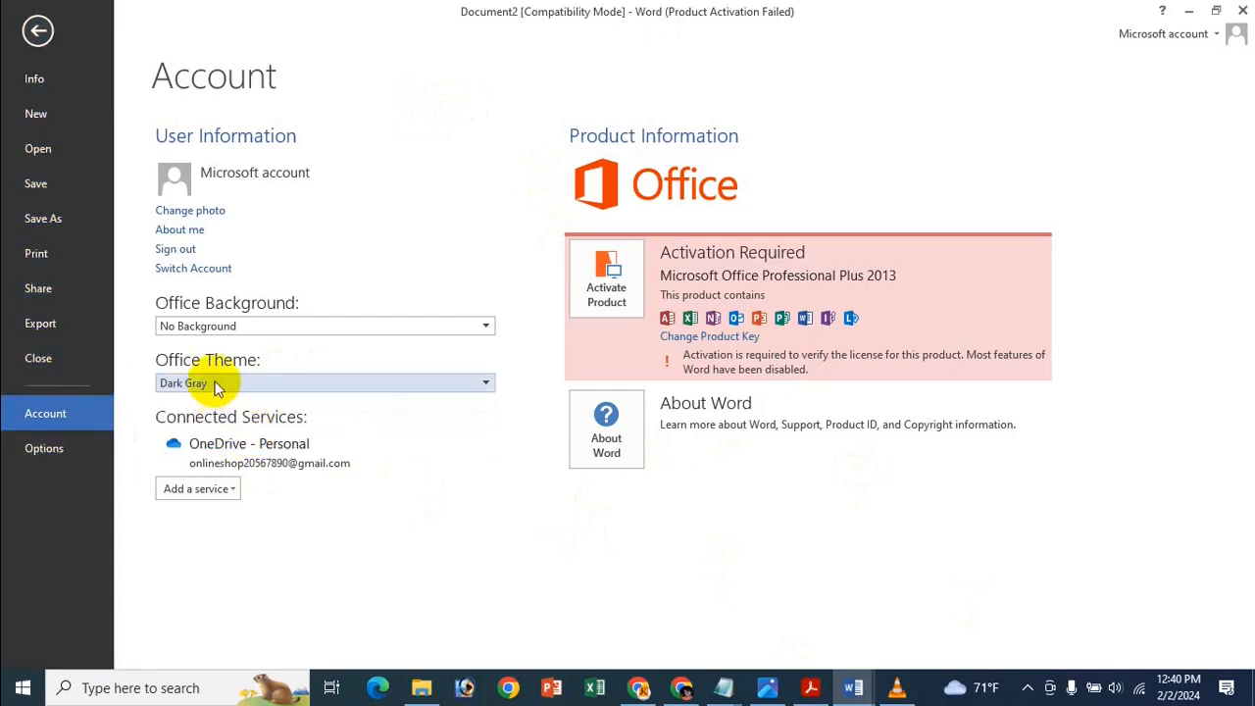
pyautogui.click(36, 32)
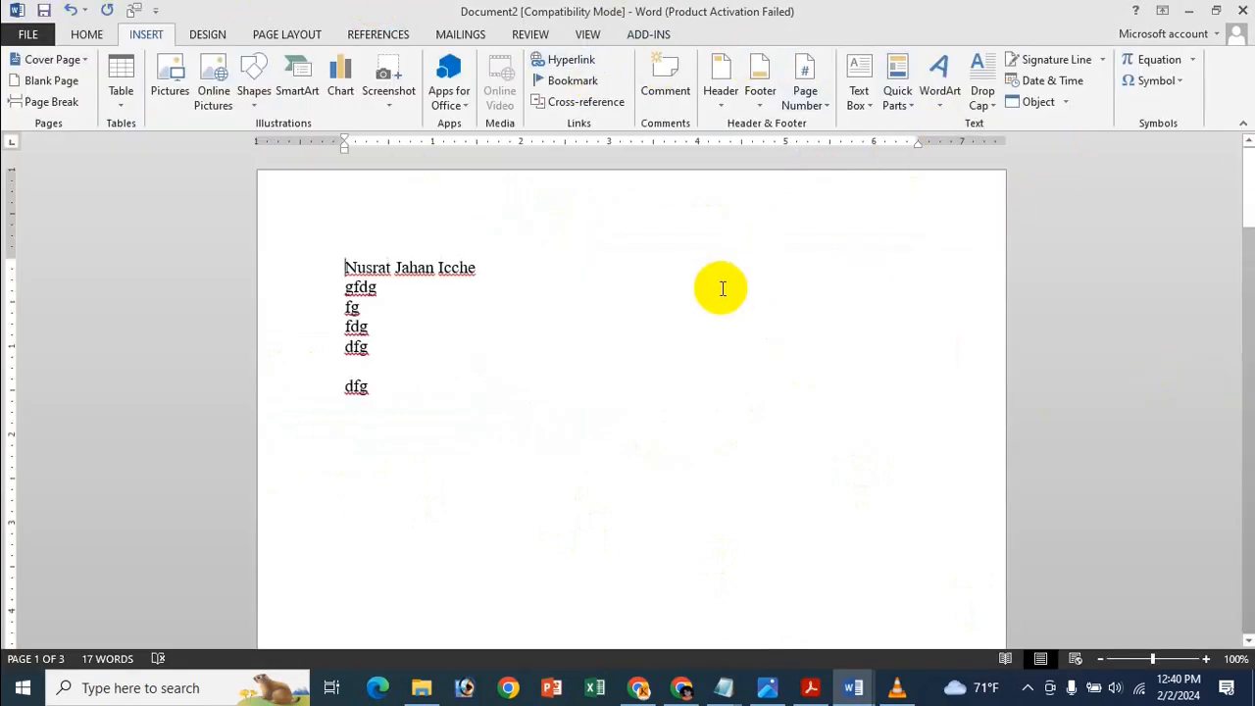
# Change the Office Theme to Light Gray from the Account page and view the document.
pyautogui.click(29, 37)
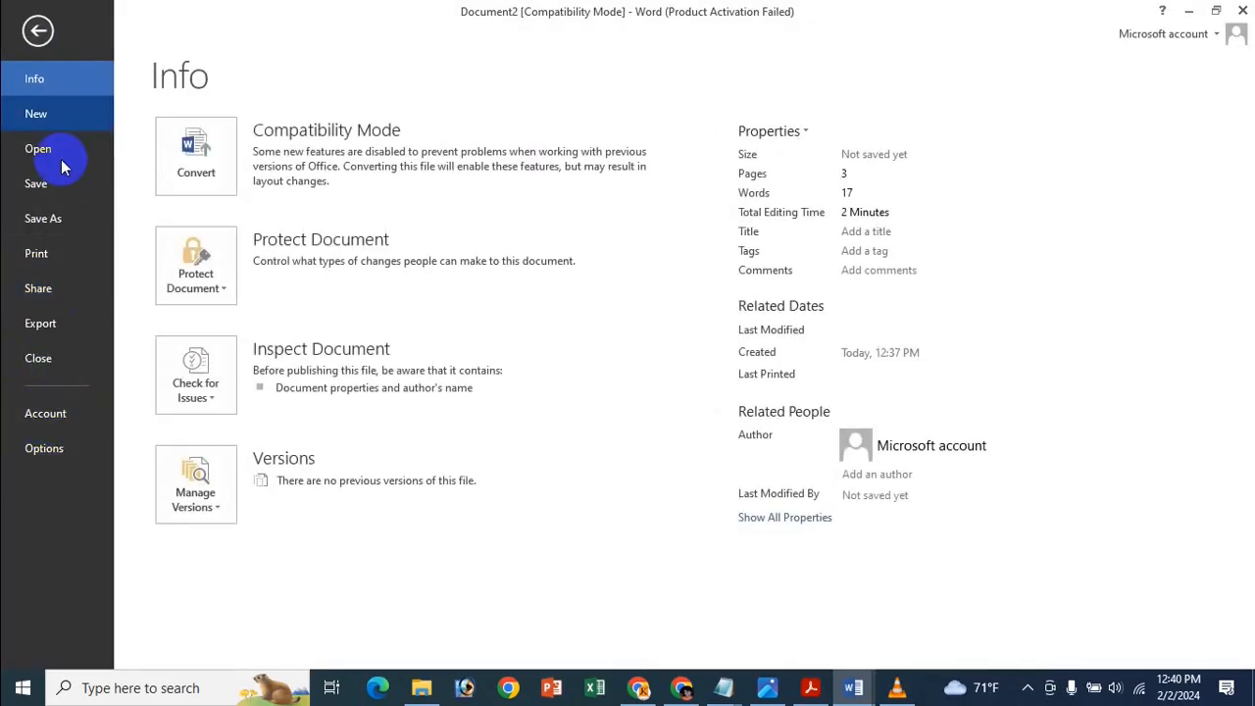
pyautogui.click(45, 420)
pyautogui.click(261, 383)
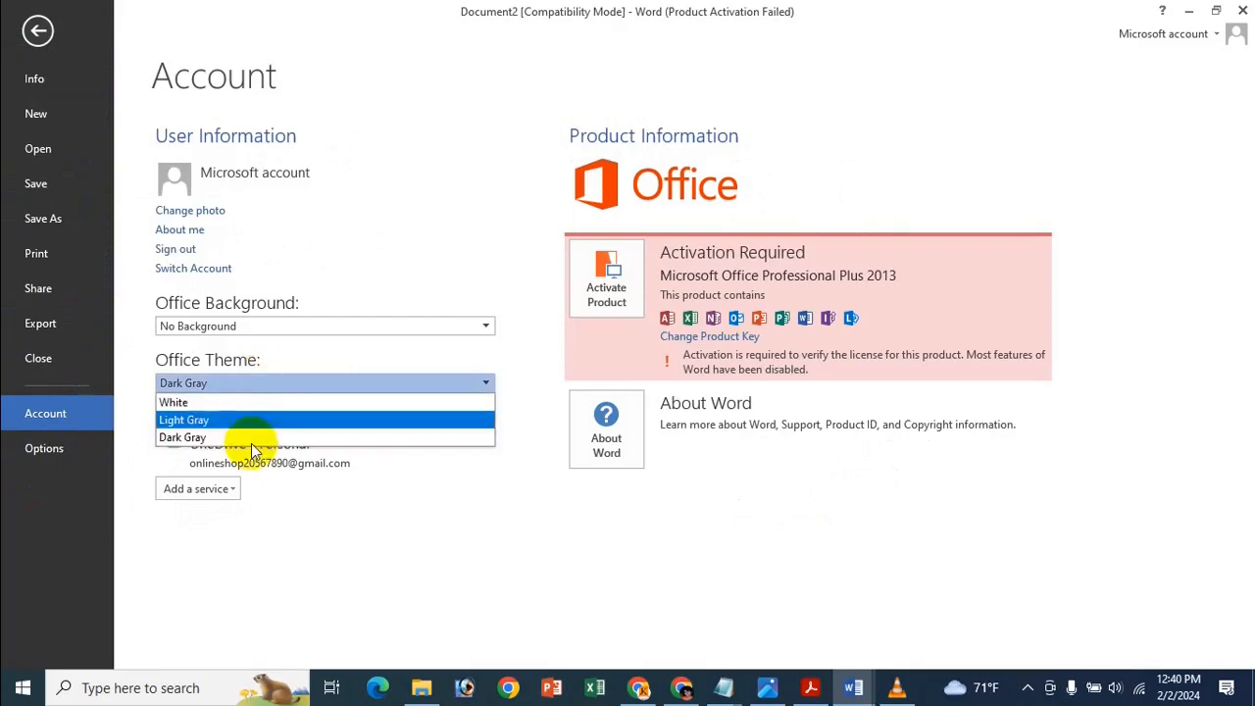
pyautogui.click(246, 421)
pyautogui.click(36, 29)
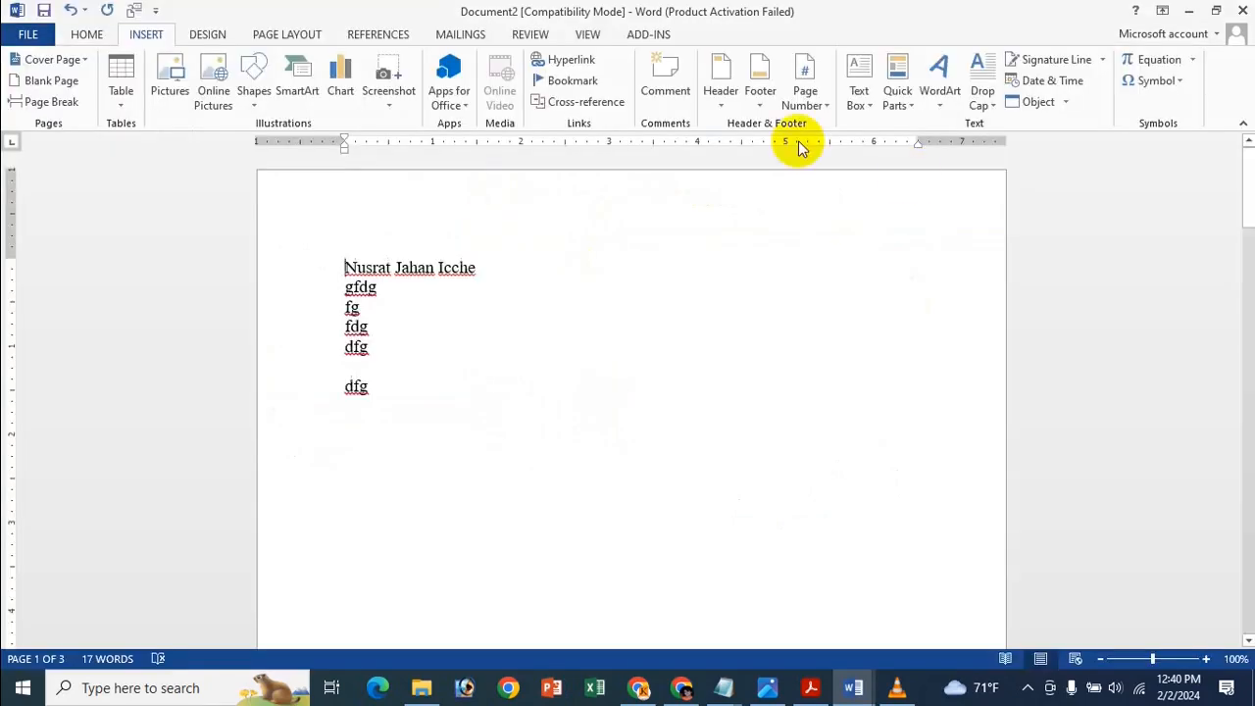
# Set the Office Theme back to White on the Account page.
pyautogui.click(28, 34)
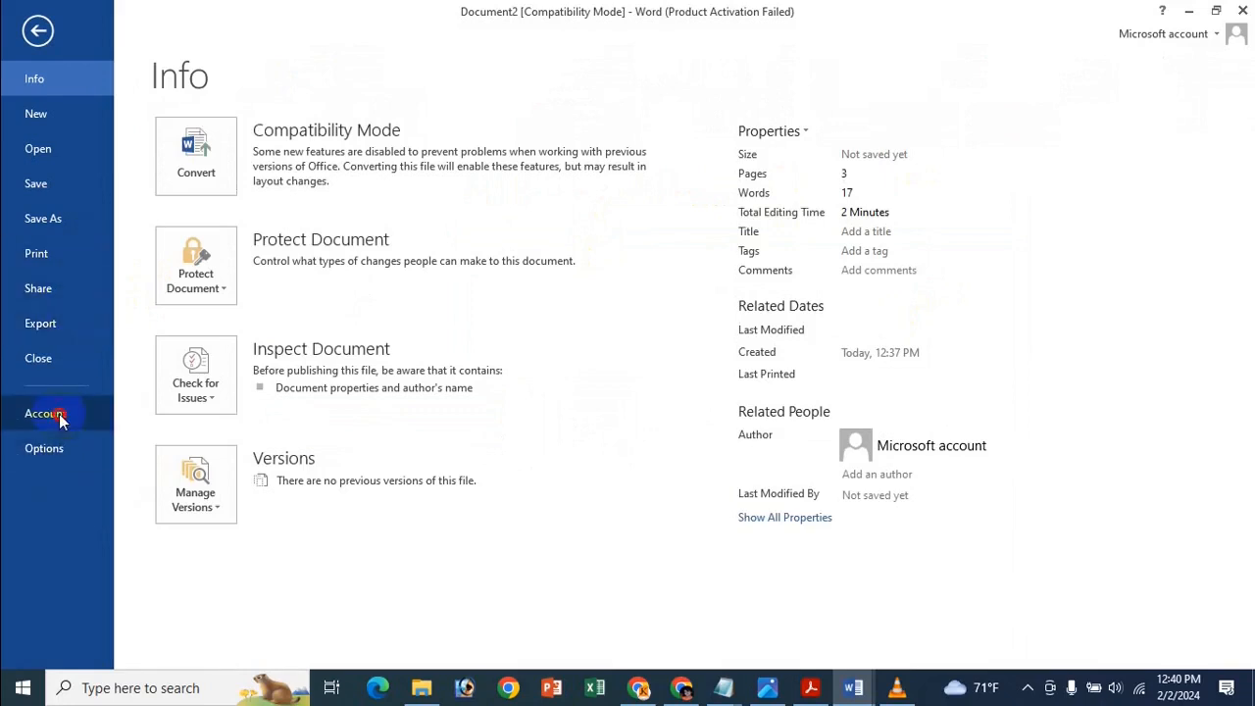
pyautogui.click(46, 413)
pyautogui.click(294, 378)
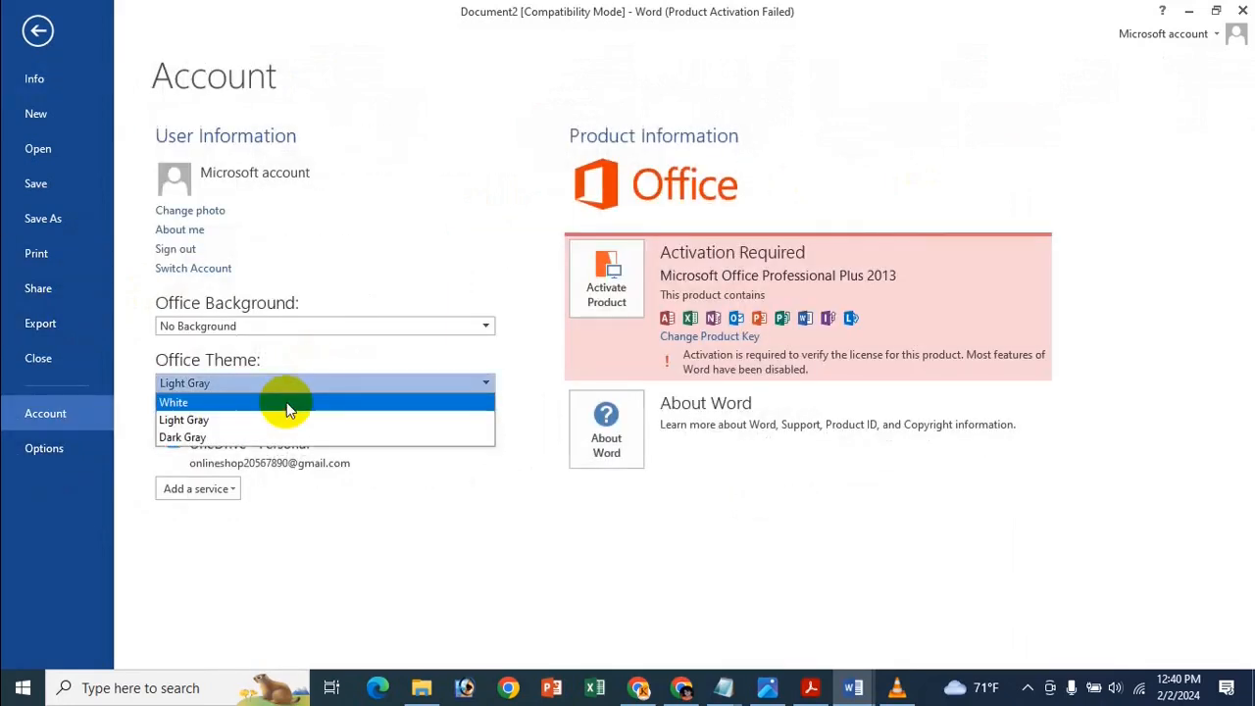
pyautogui.click(286, 401)
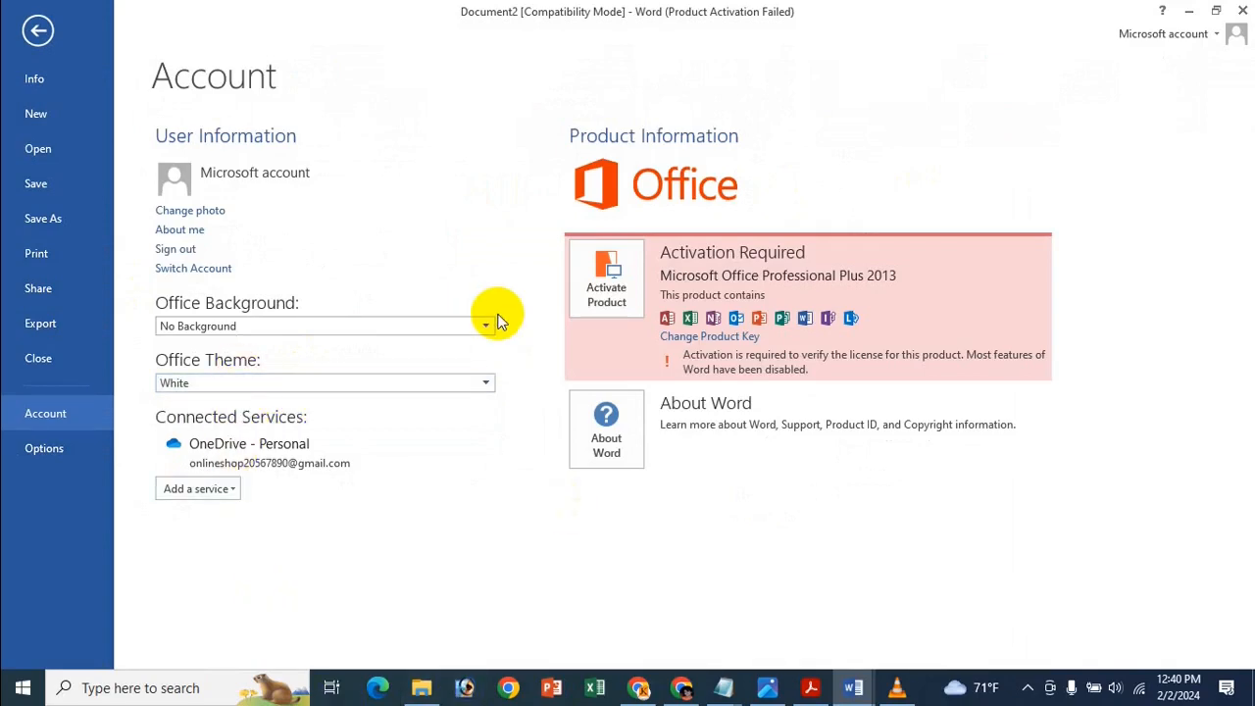
# In Word Options > General, set the Office Theme to Dark Gray and apply it.
pyautogui.click(44, 448)
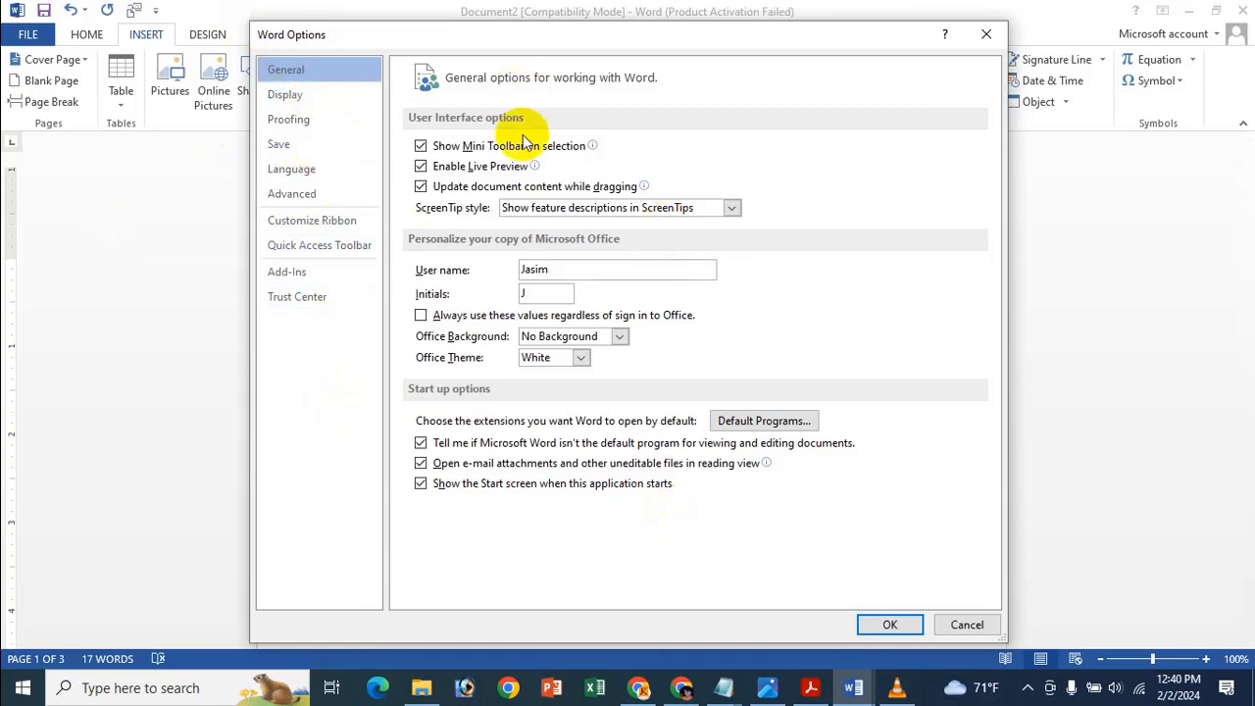
pyautogui.click(572, 335)
pyautogui.click(686, 341)
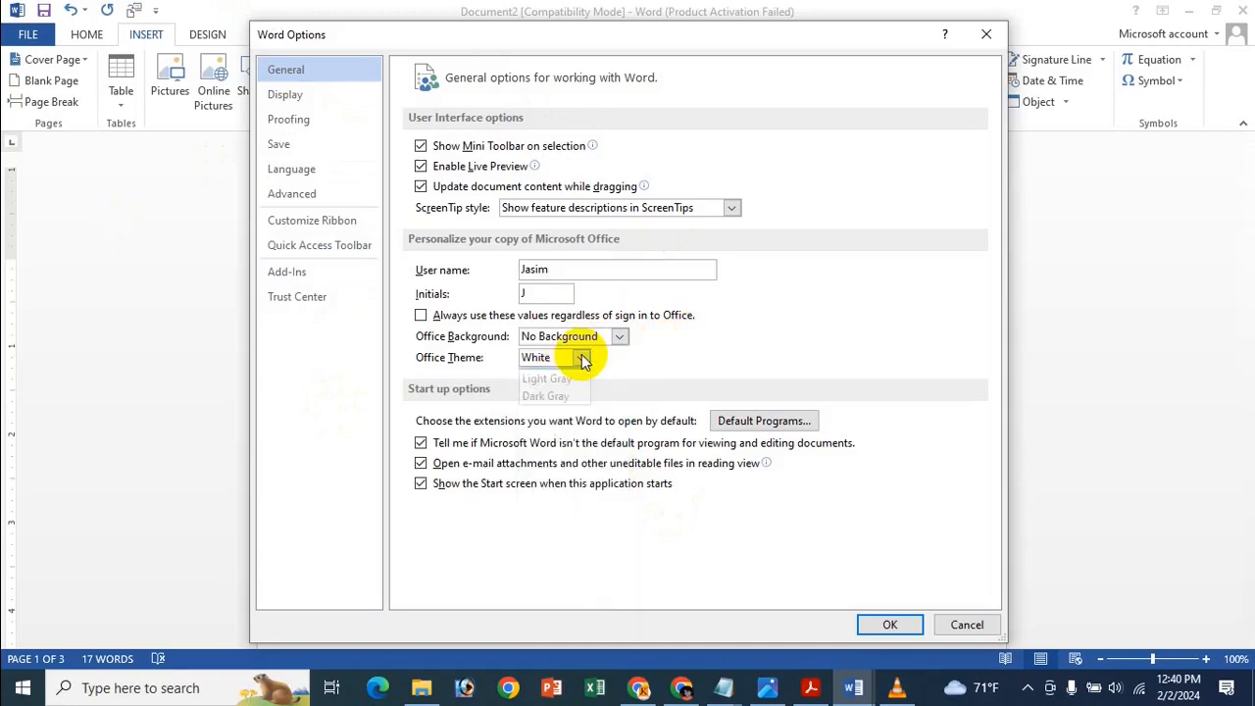
pyautogui.click(579, 357)
pyautogui.click(537, 415)
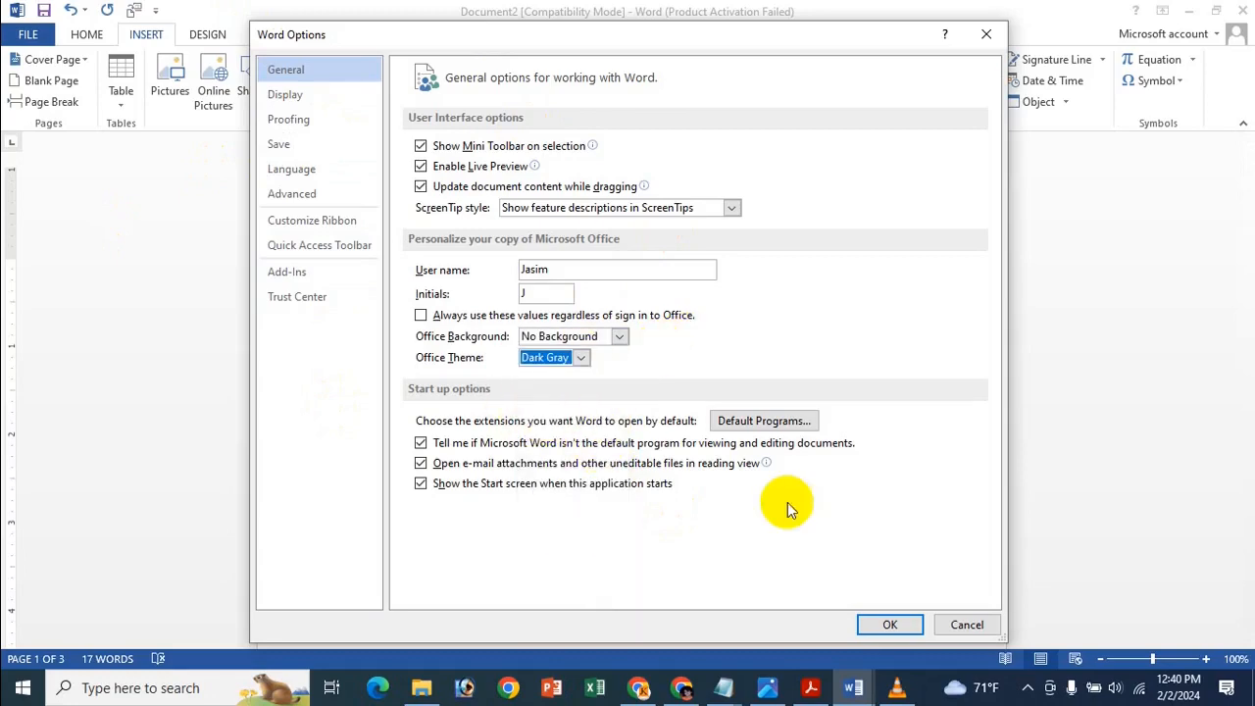
pyautogui.click(911, 624)
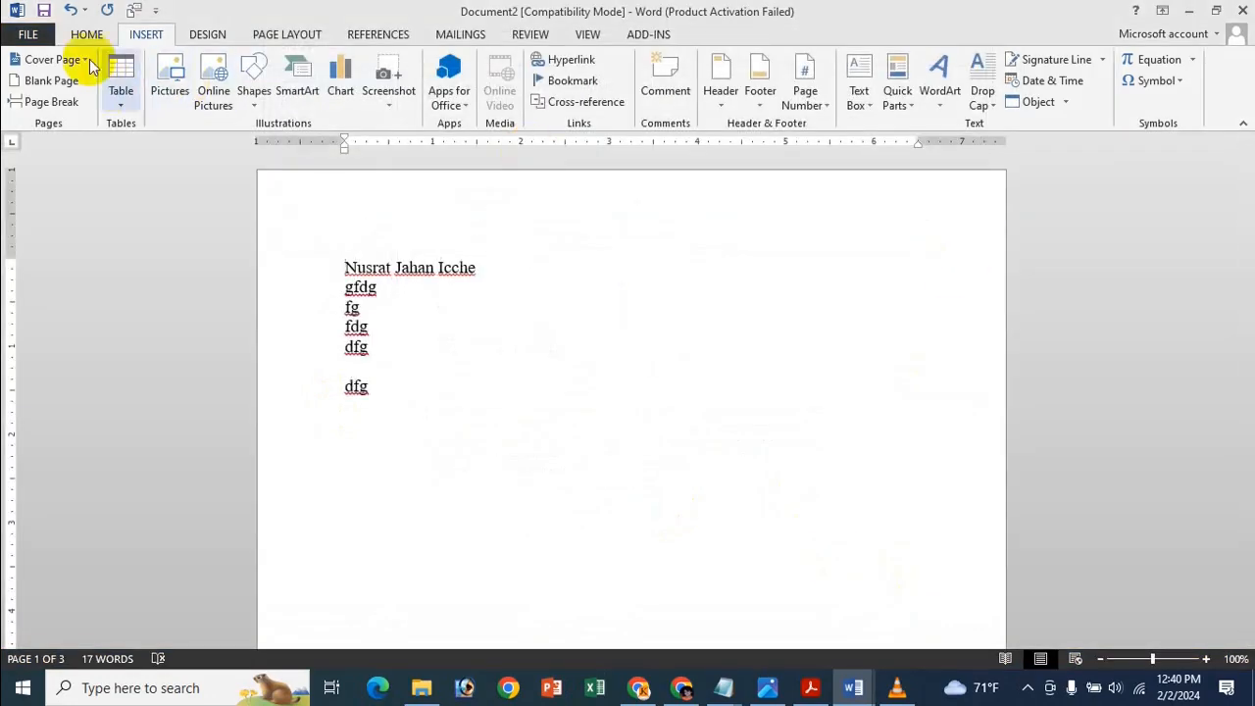
# Reopen Word Options and set the Office Theme back to White.
pyautogui.click(27, 34)
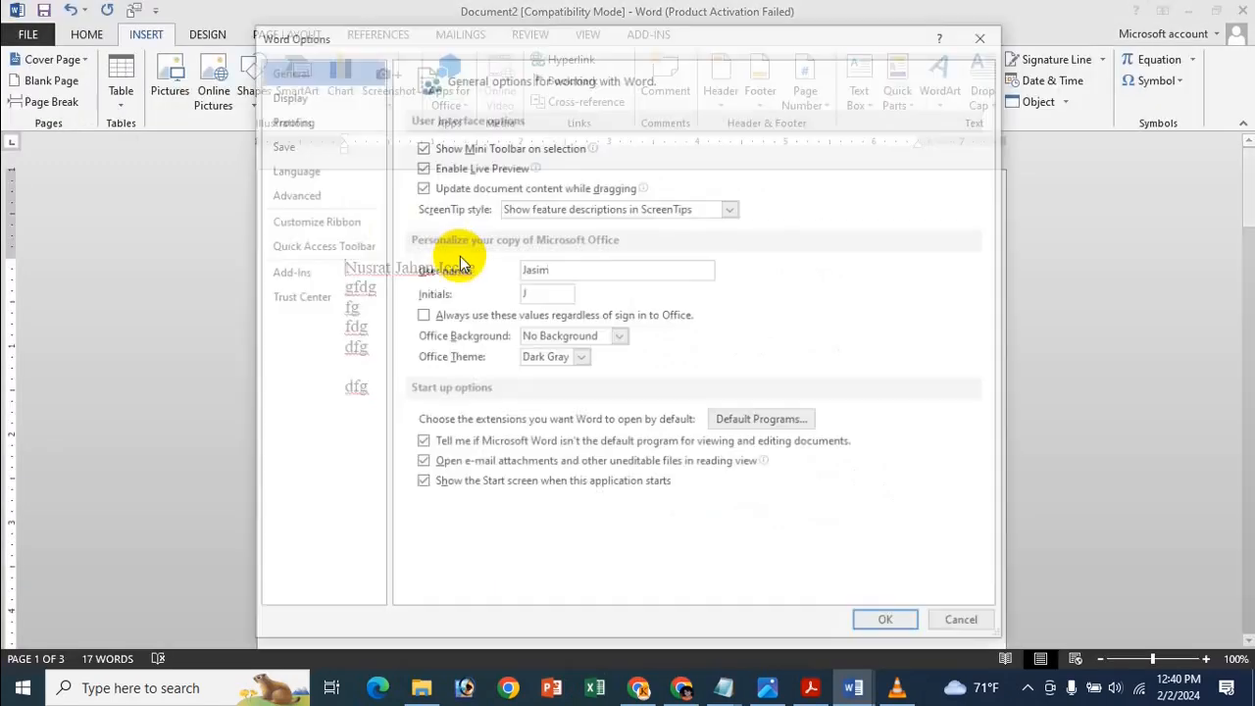
pyautogui.click(569, 355)
pyautogui.click(555, 376)
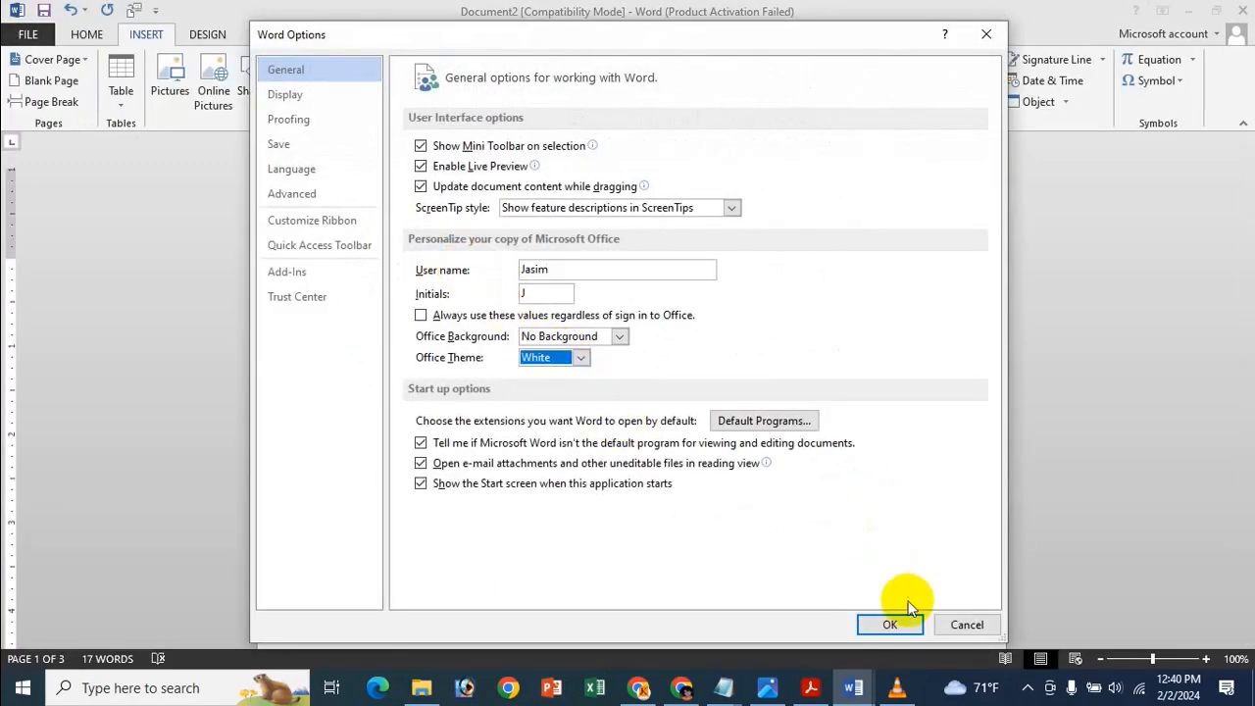
pyautogui.click(888, 625)
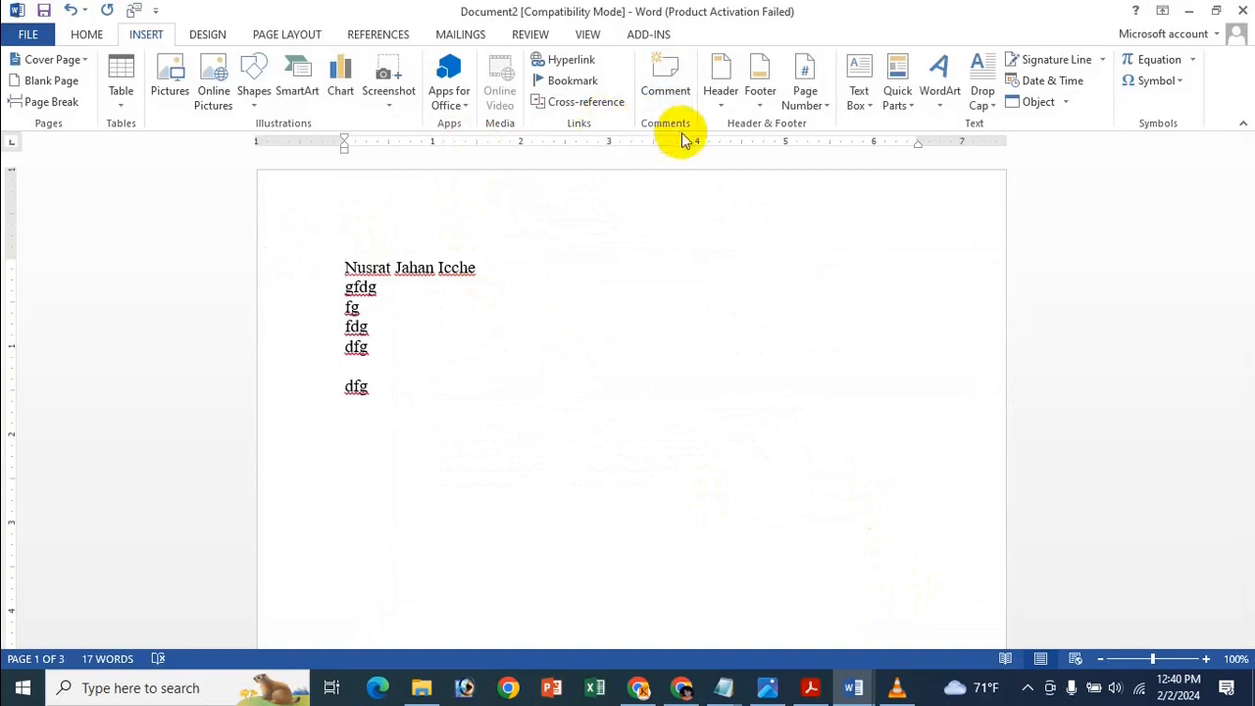
pyautogui.click(769, 690)
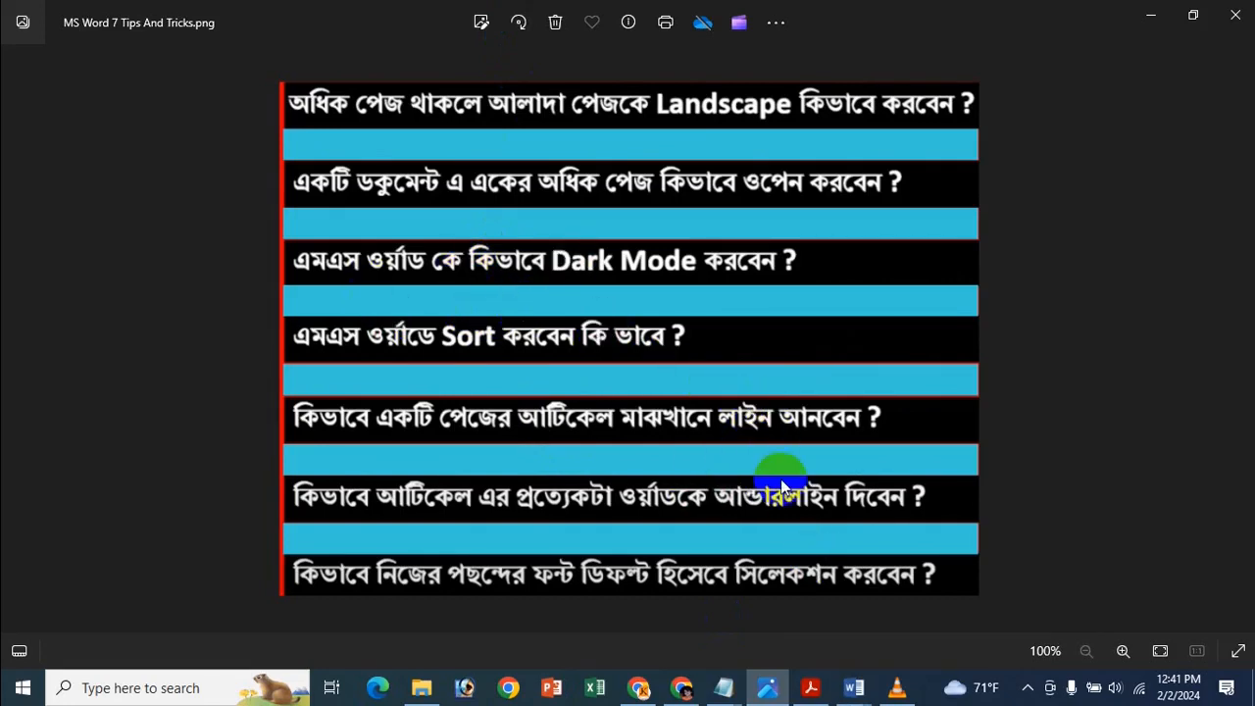
pyautogui.click(854, 687)
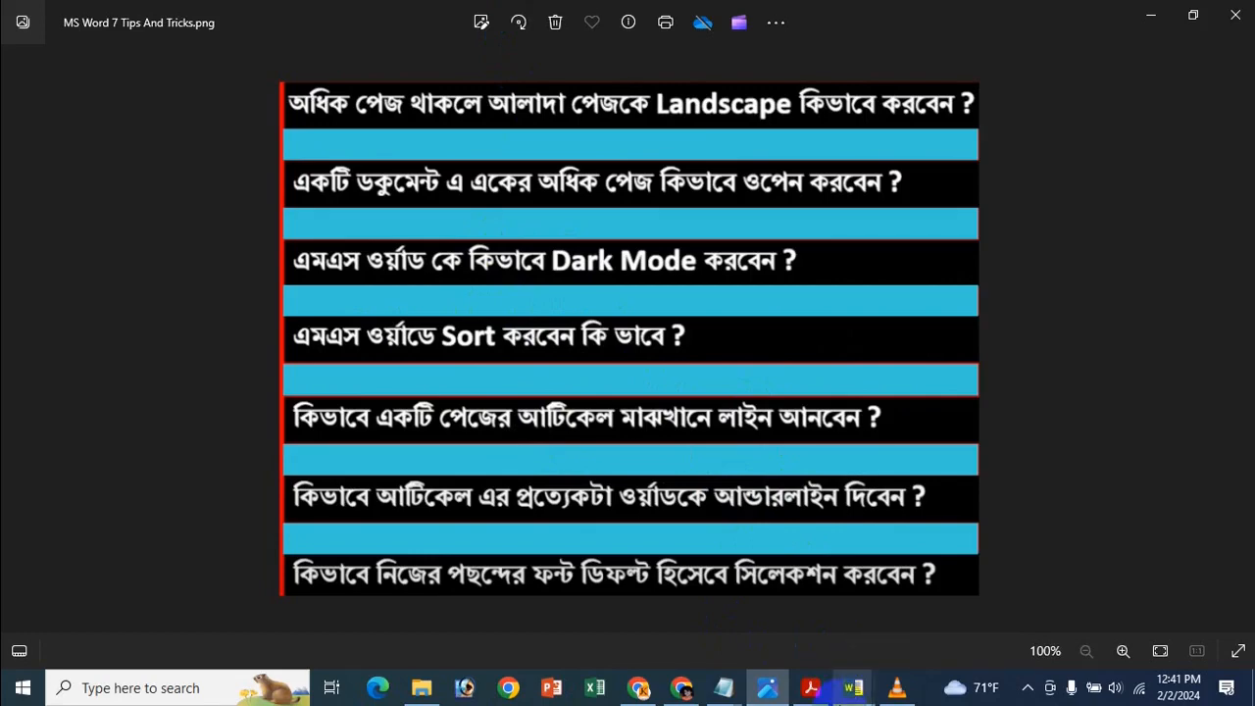
pyautogui.click(1059, 640)
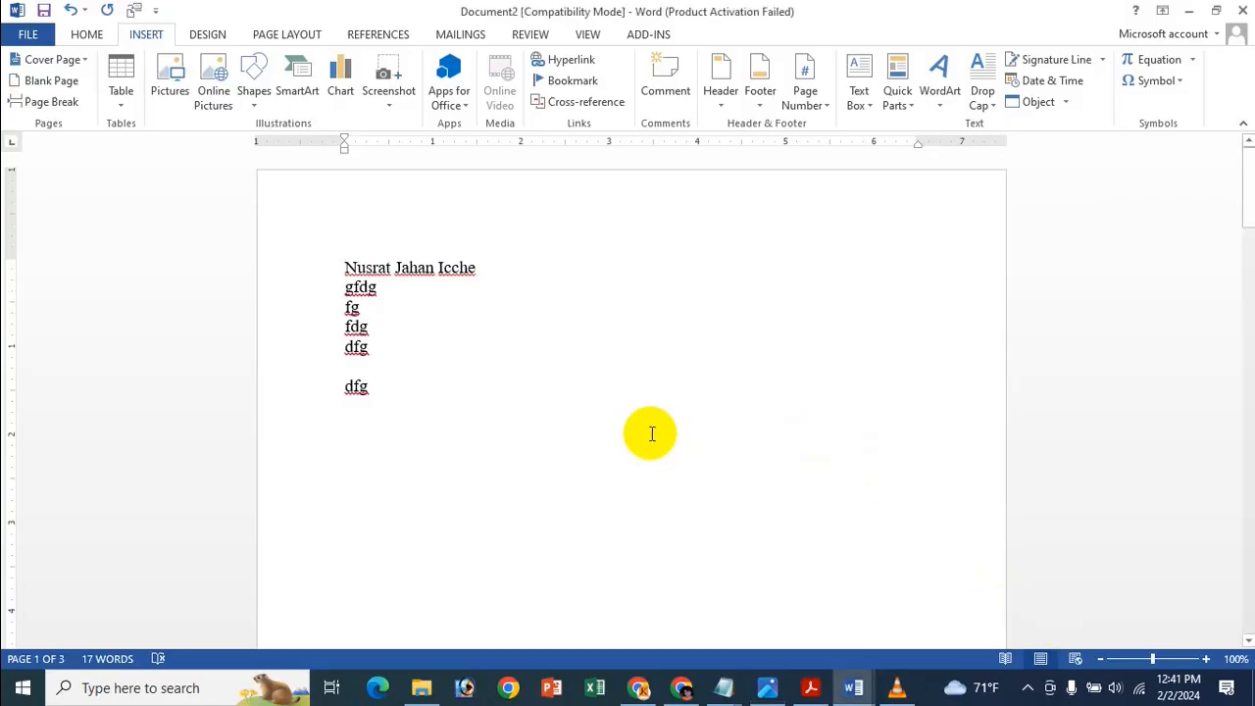
# Delete all the text and type the numbers 2, 3, 1, 6, 5, 4, 9, 8, 7, one per line.
pyautogui.hotkey('ctrl', 'a')
pyautogui.press('Delete')
pyautogui.scroll(-5, 677, 407)
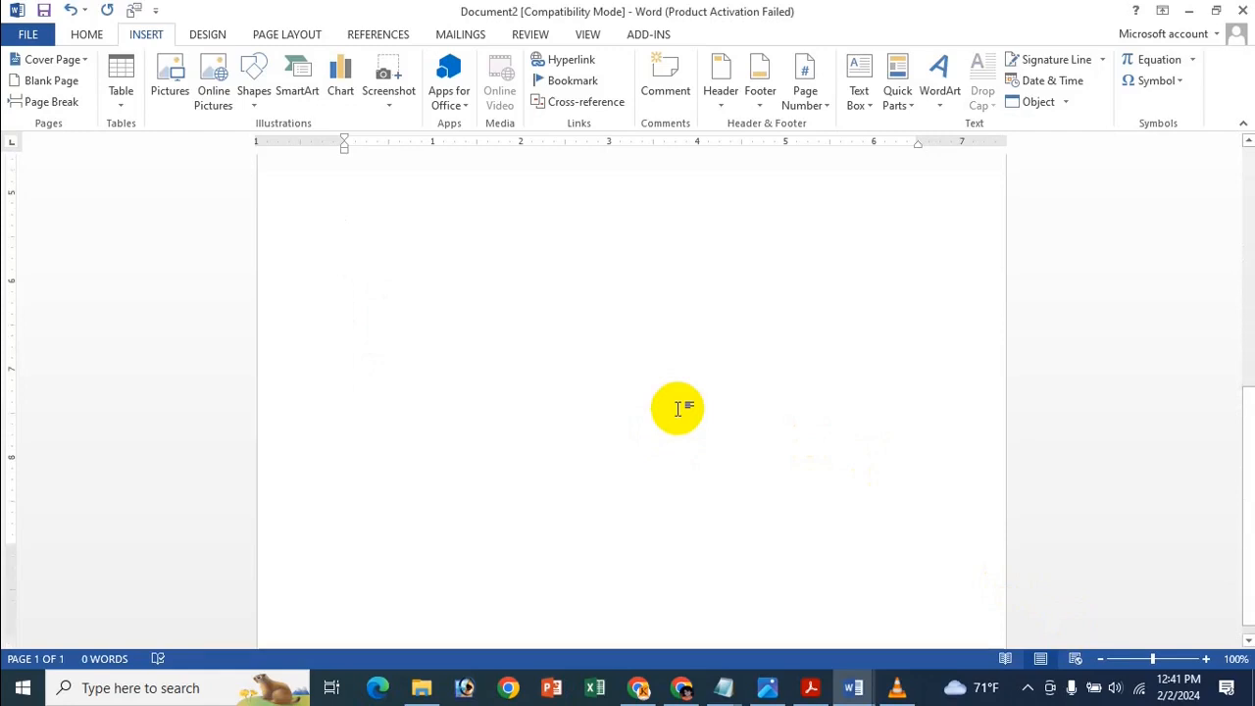
pyautogui.scroll(5, 628, 370)
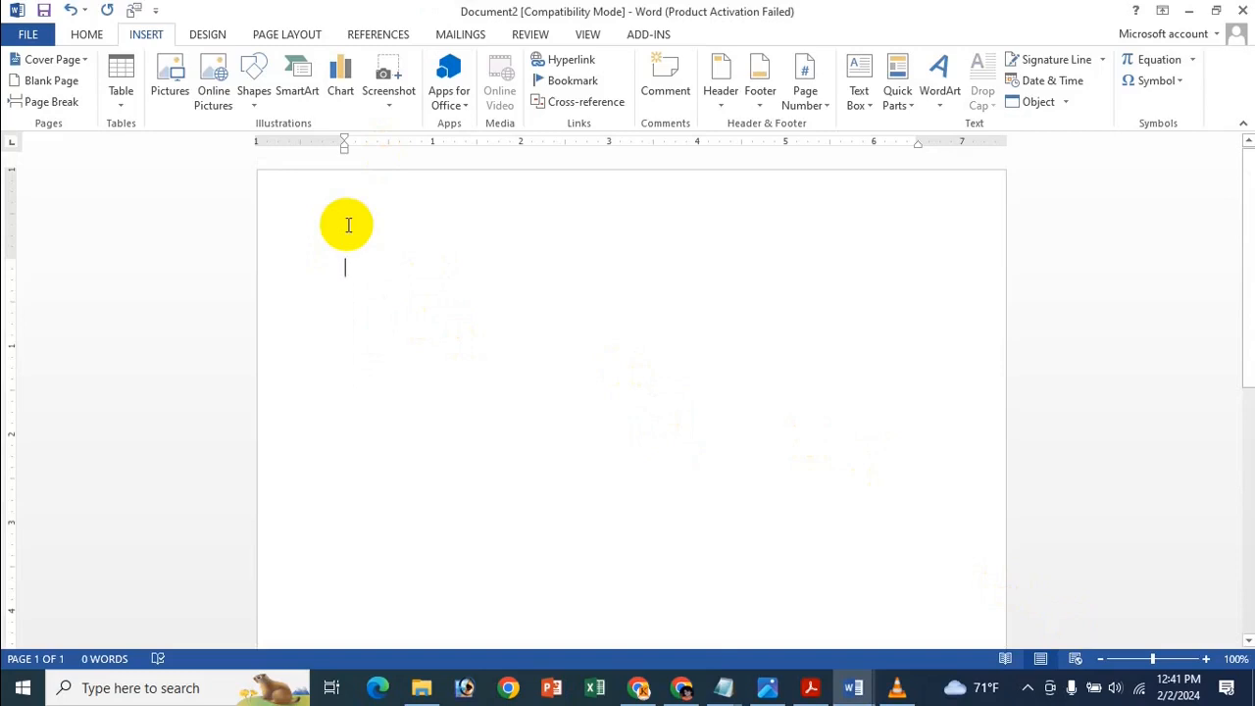
pyautogui.write('?')
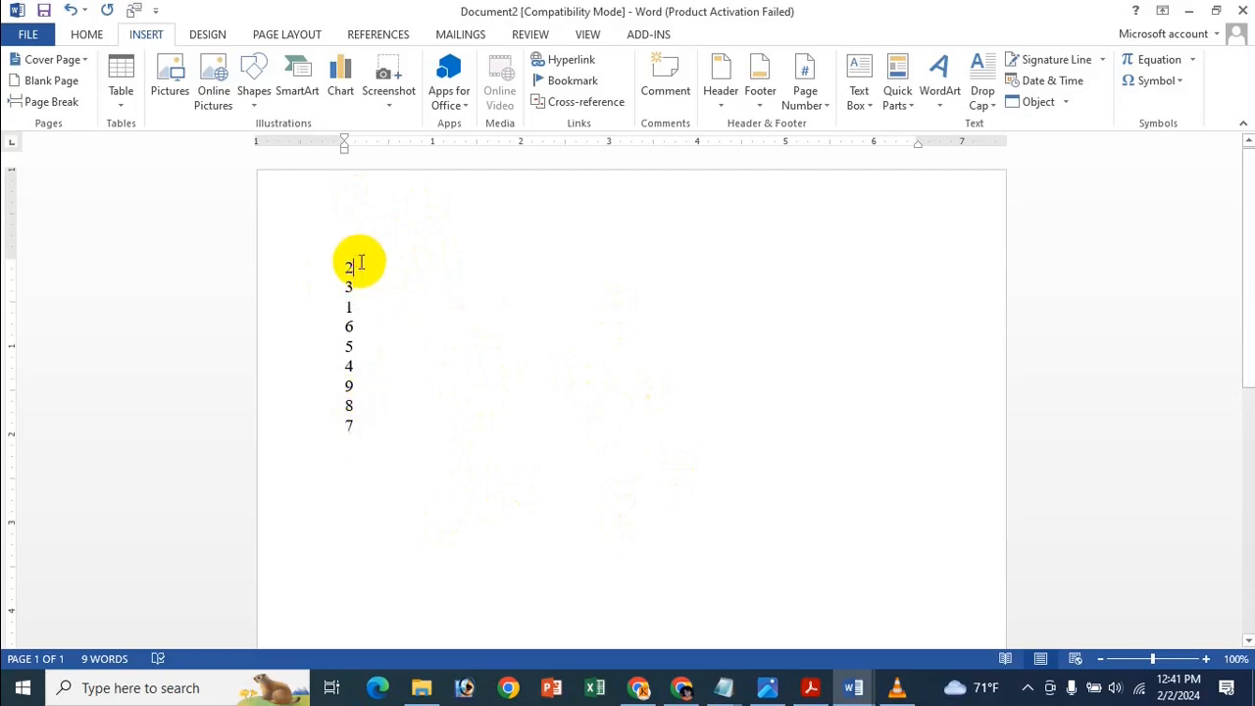
pyautogui.click(356, 328)
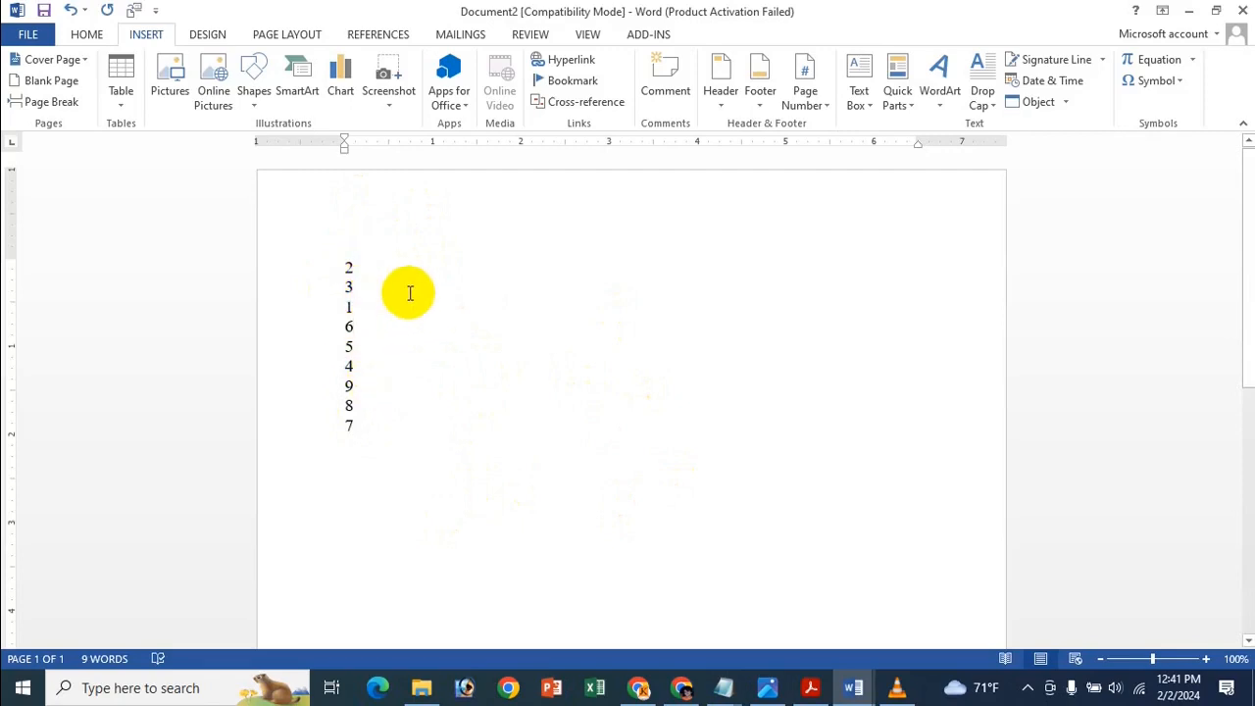
pyautogui.click(363, 341)
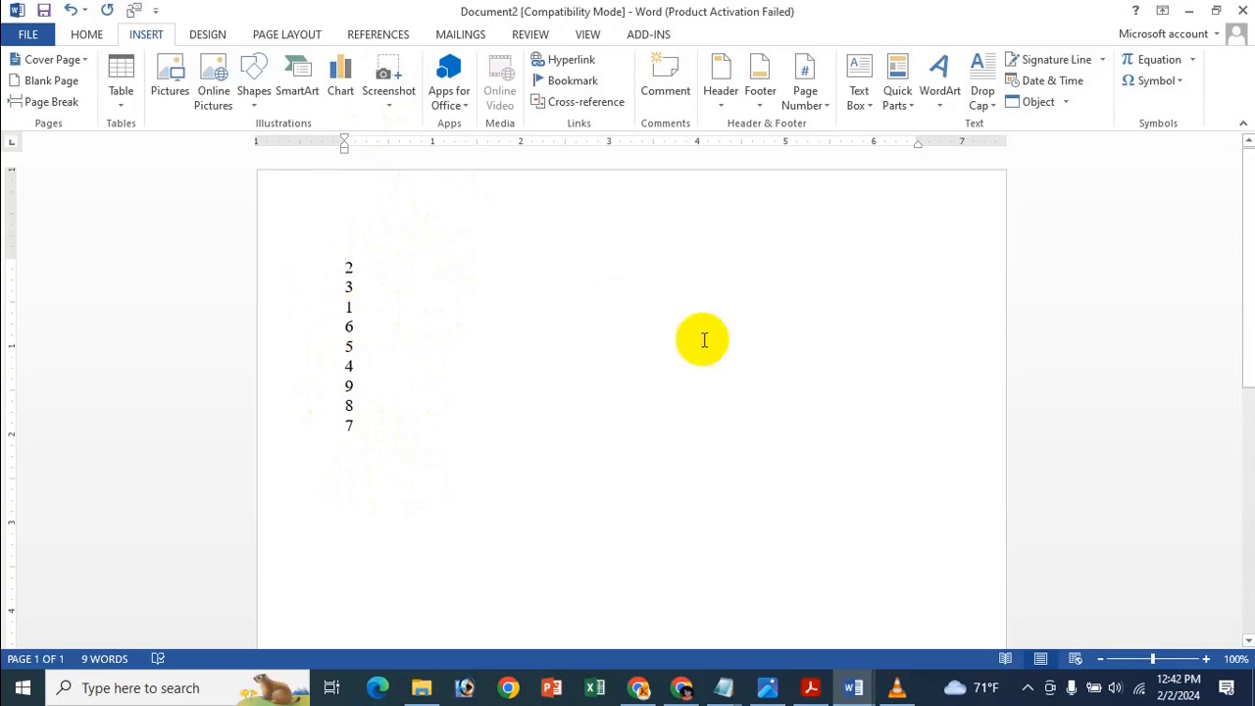
pyautogui.click(88, 35)
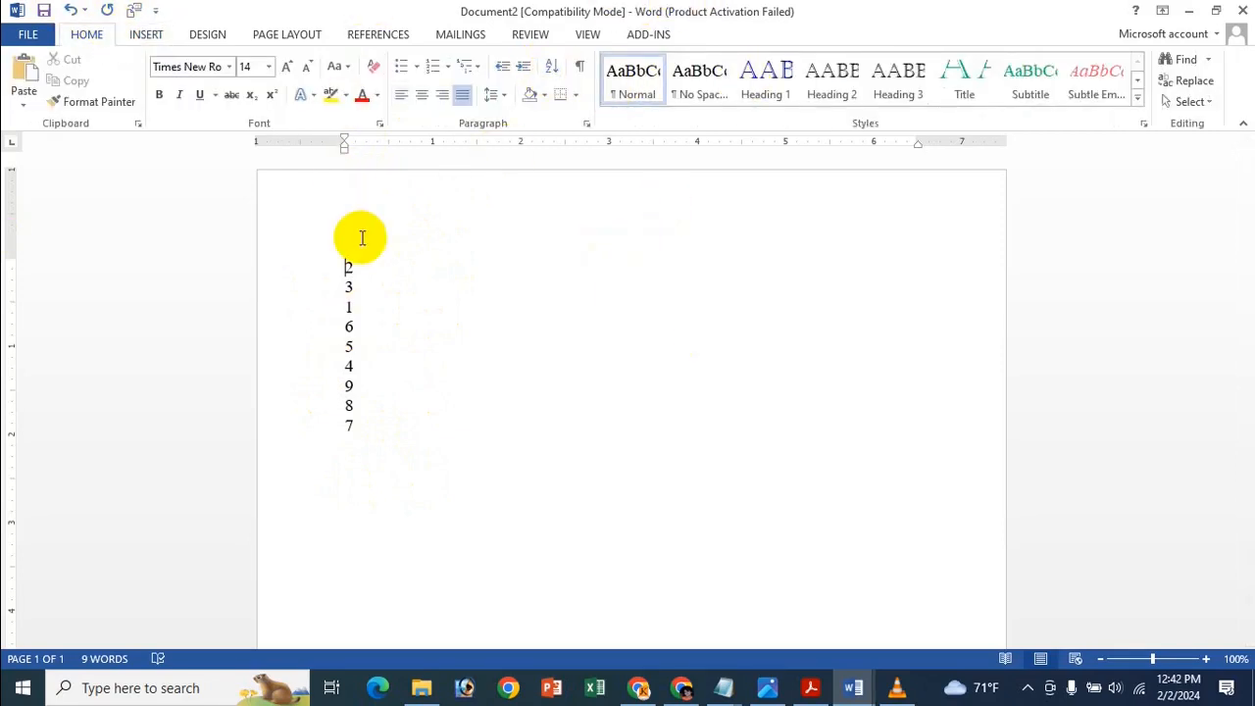
# Sort the list ascending by Number type so it reads 1 to 9.
pyautogui.click(552, 67)
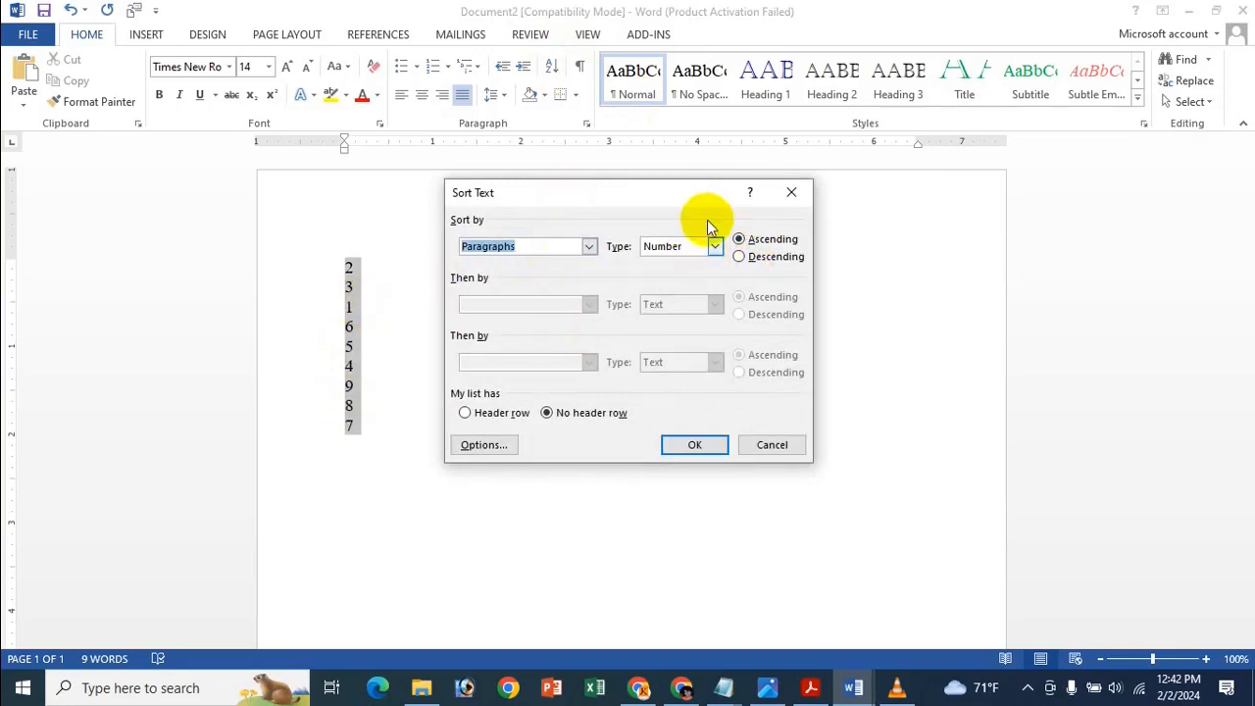
pyautogui.click(712, 249)
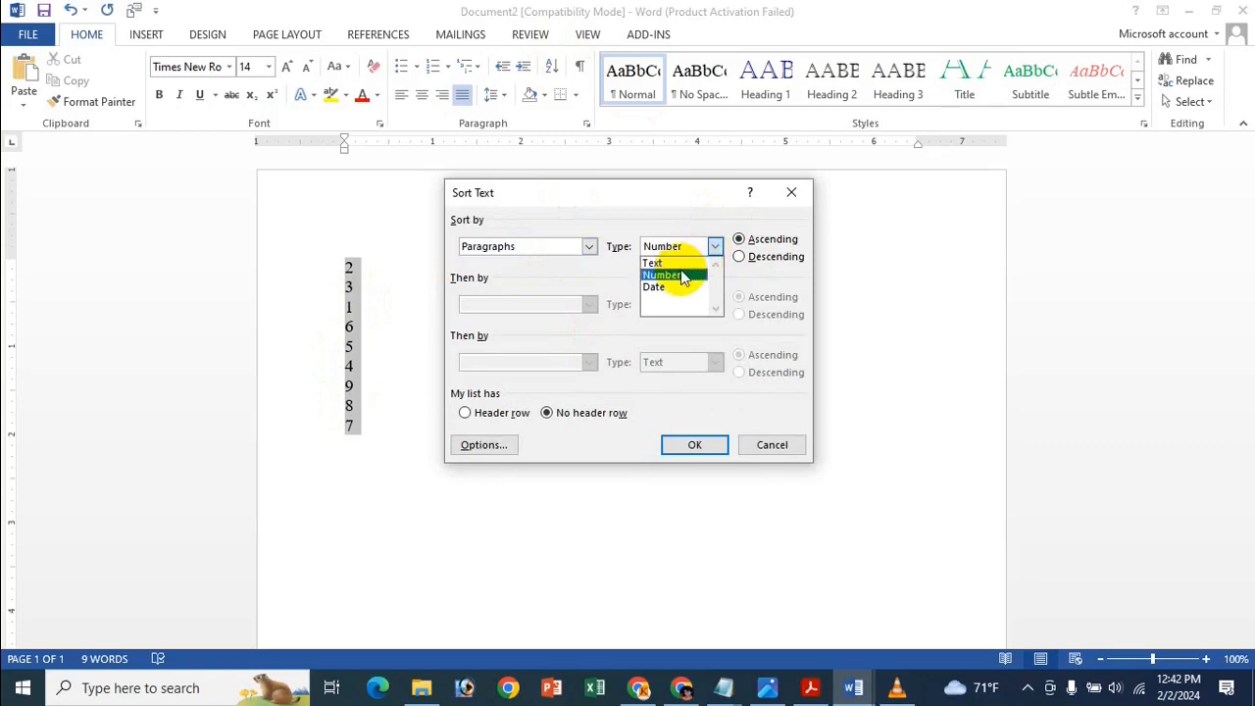
pyautogui.click(676, 275)
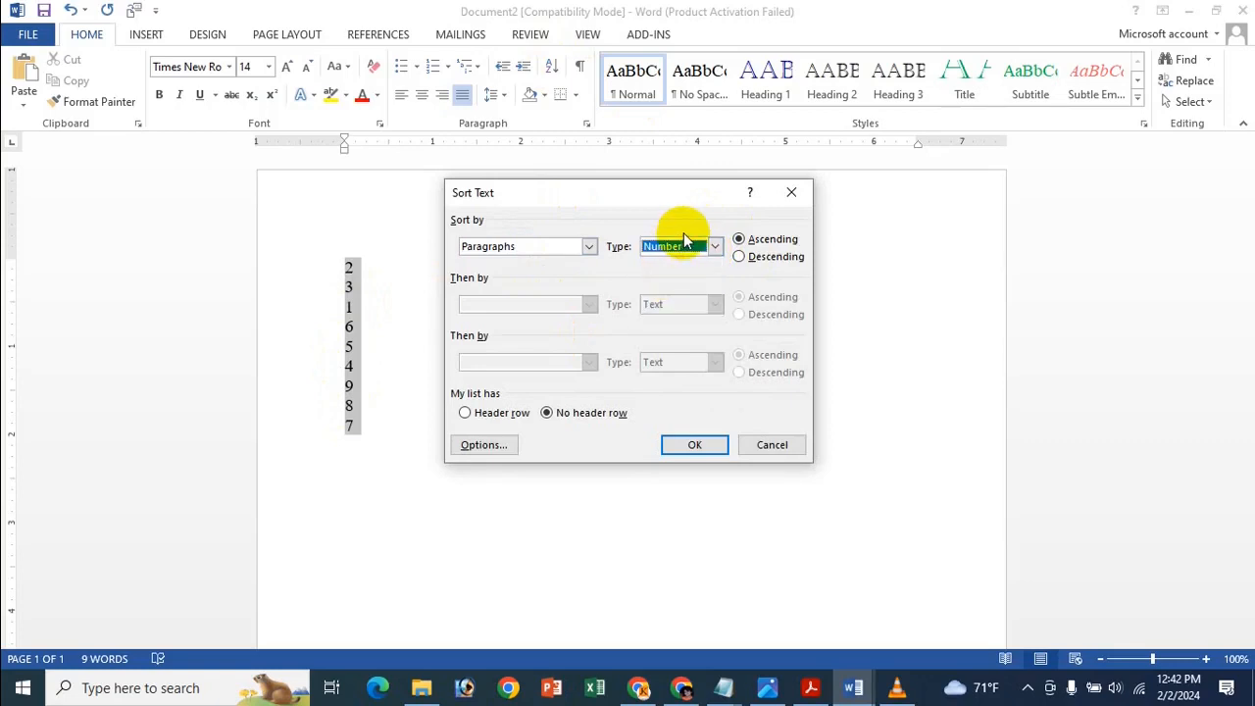
pyautogui.click(675, 246)
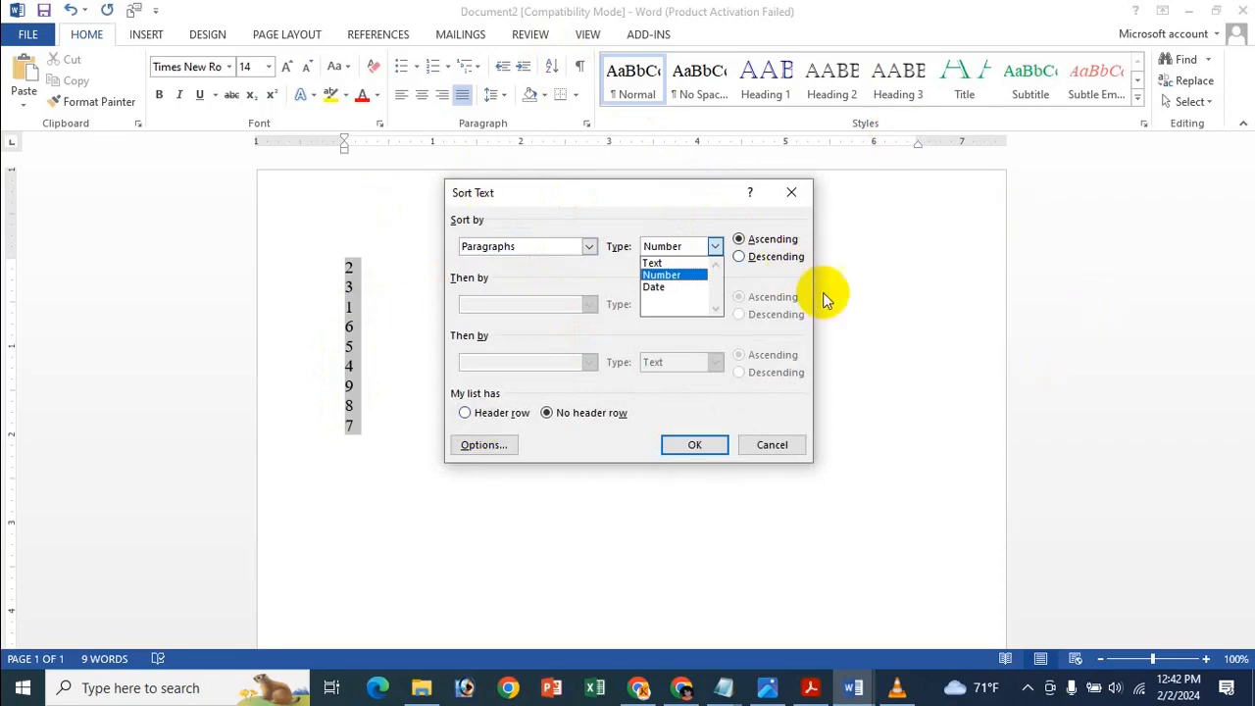
pyautogui.click(643, 274)
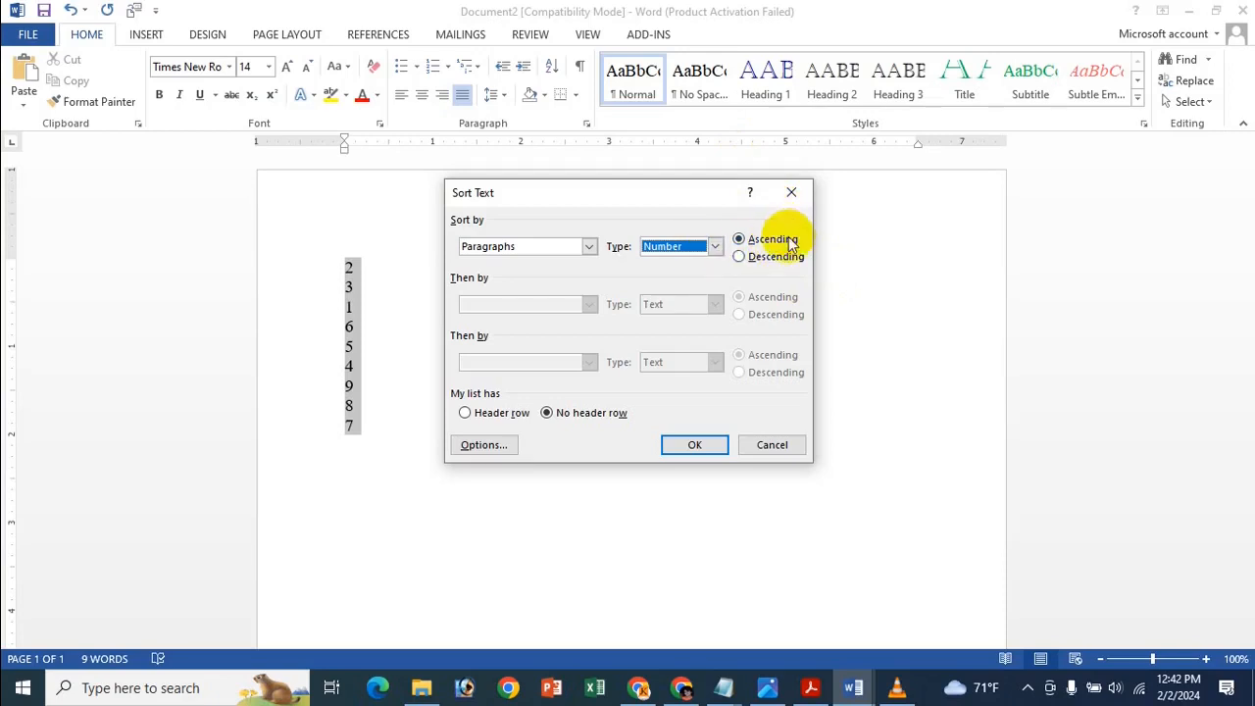
pyautogui.click(697, 446)
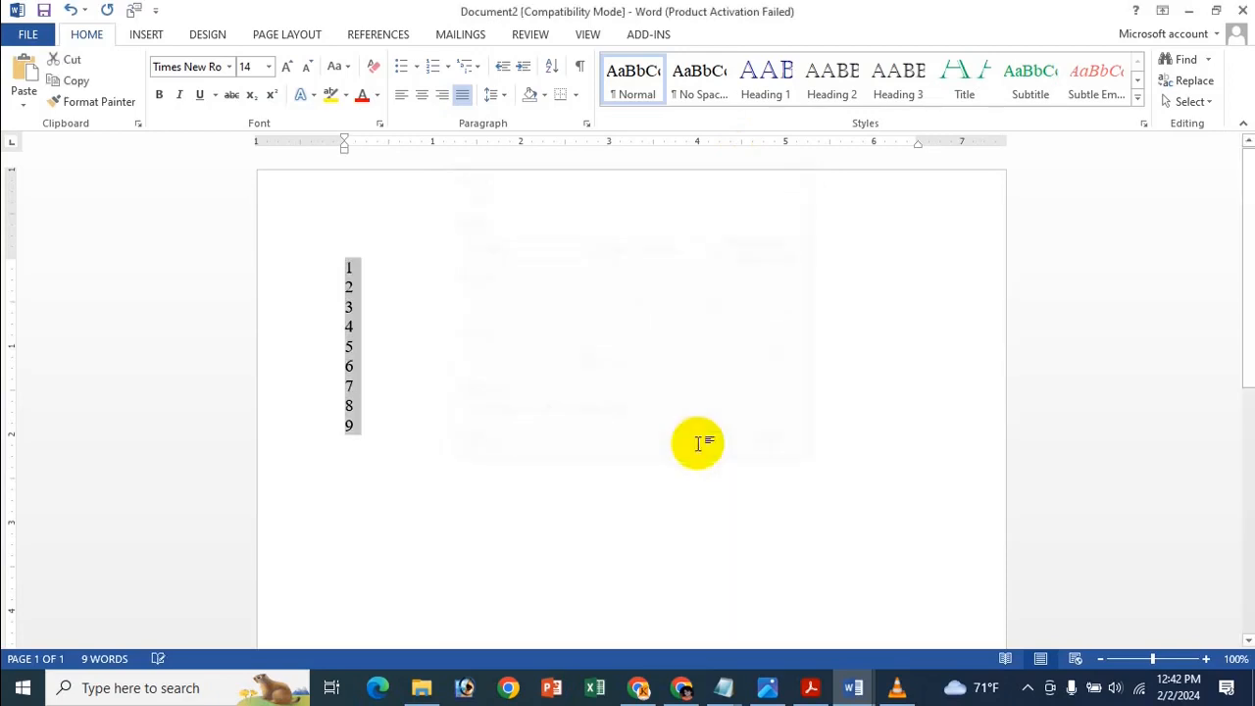
pyautogui.click(357, 278)
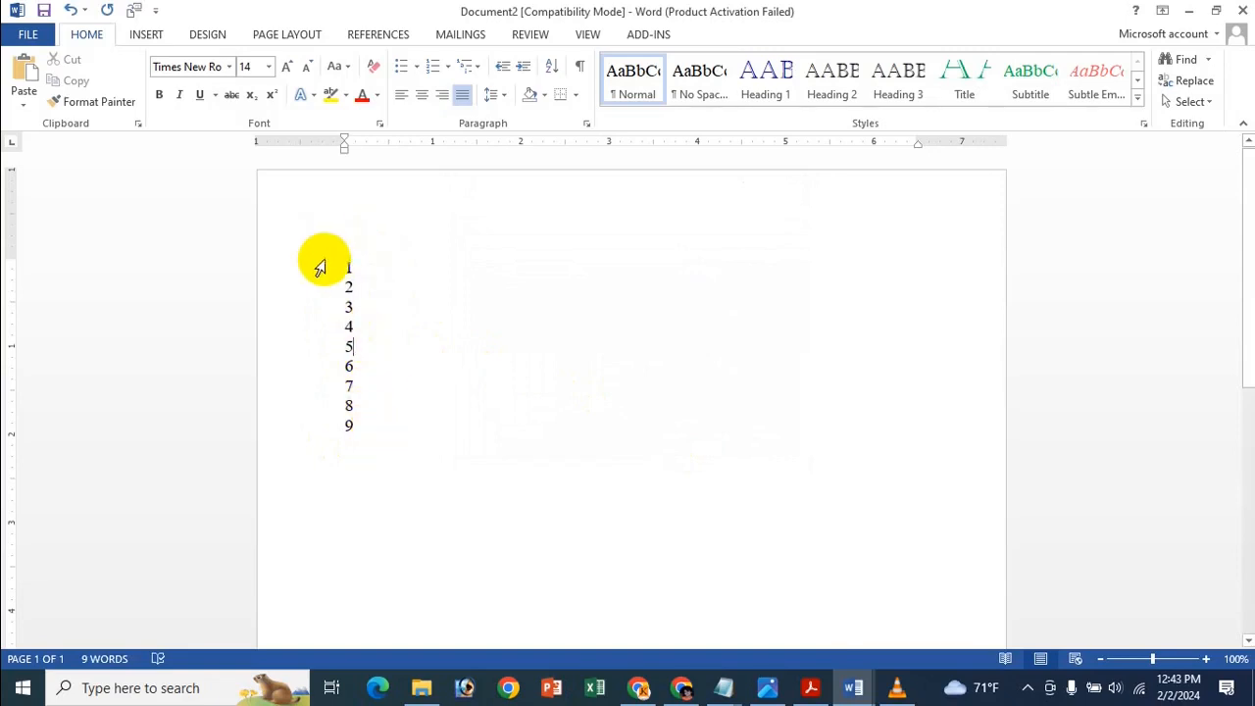
# Sort the list again in Descending order so it runs 9 down to 1.
pyautogui.click(556, 65)
pyautogui.click(775, 257)
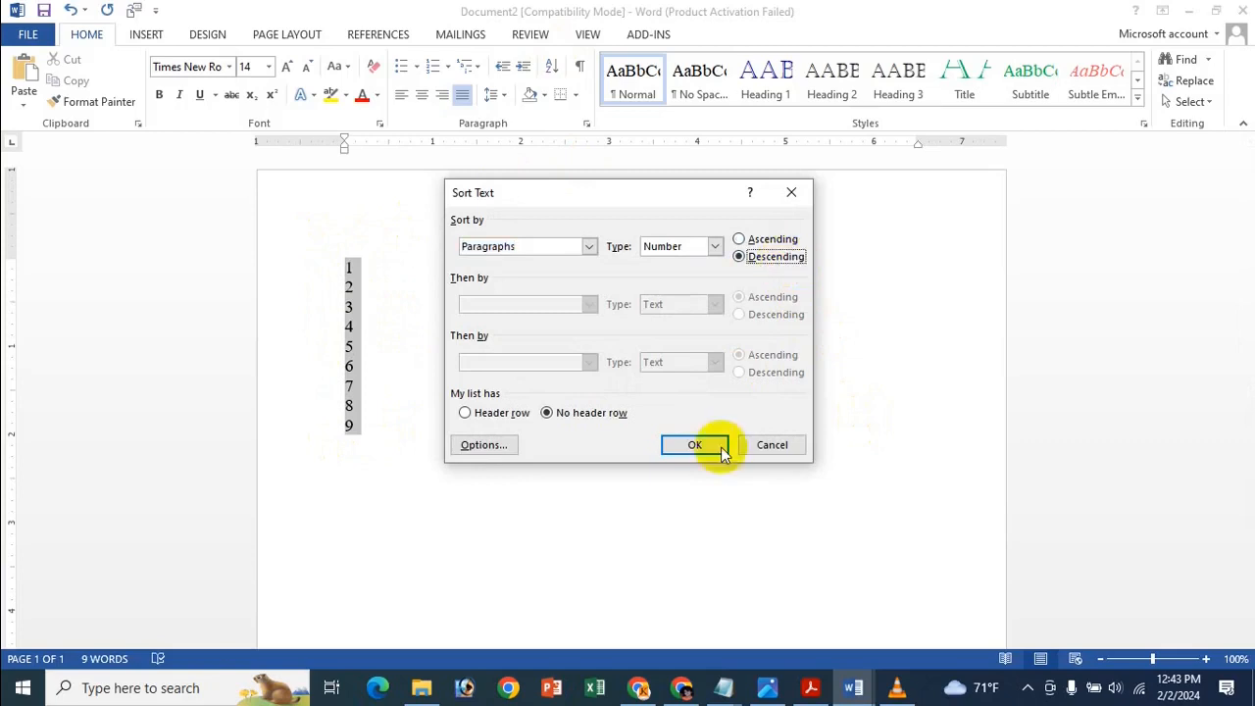
pyautogui.click(719, 452)
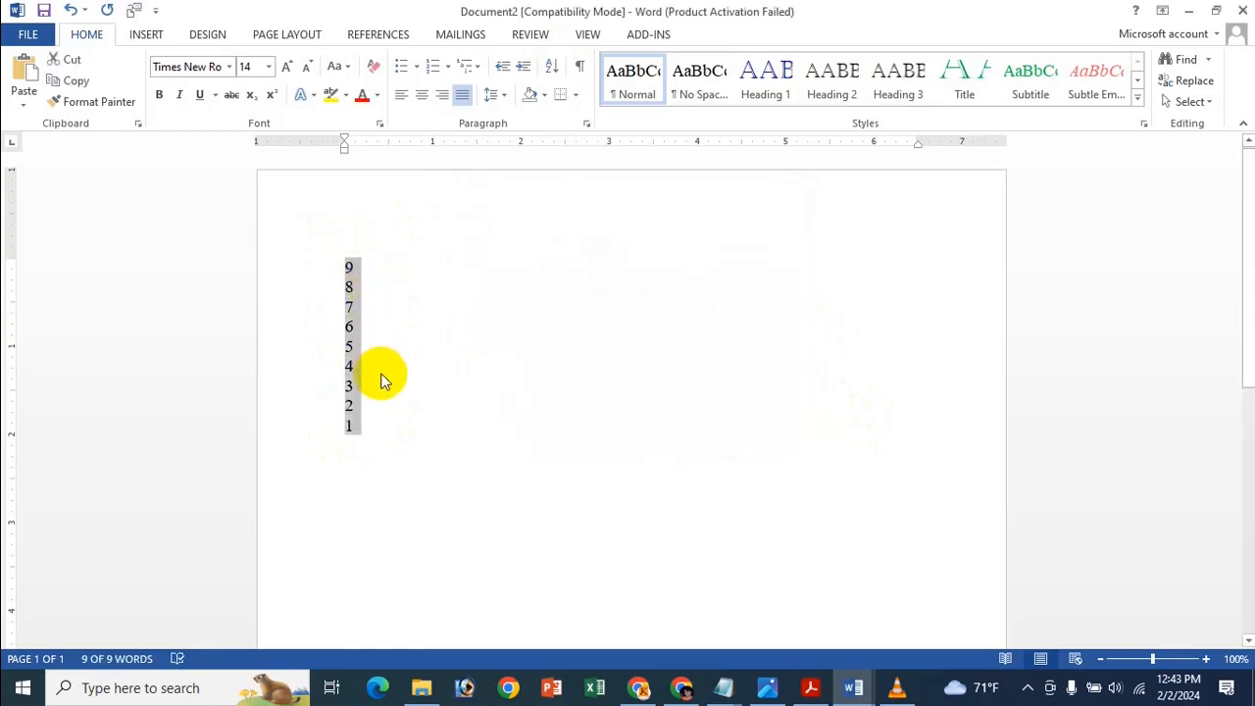
pyautogui.click(379, 428)
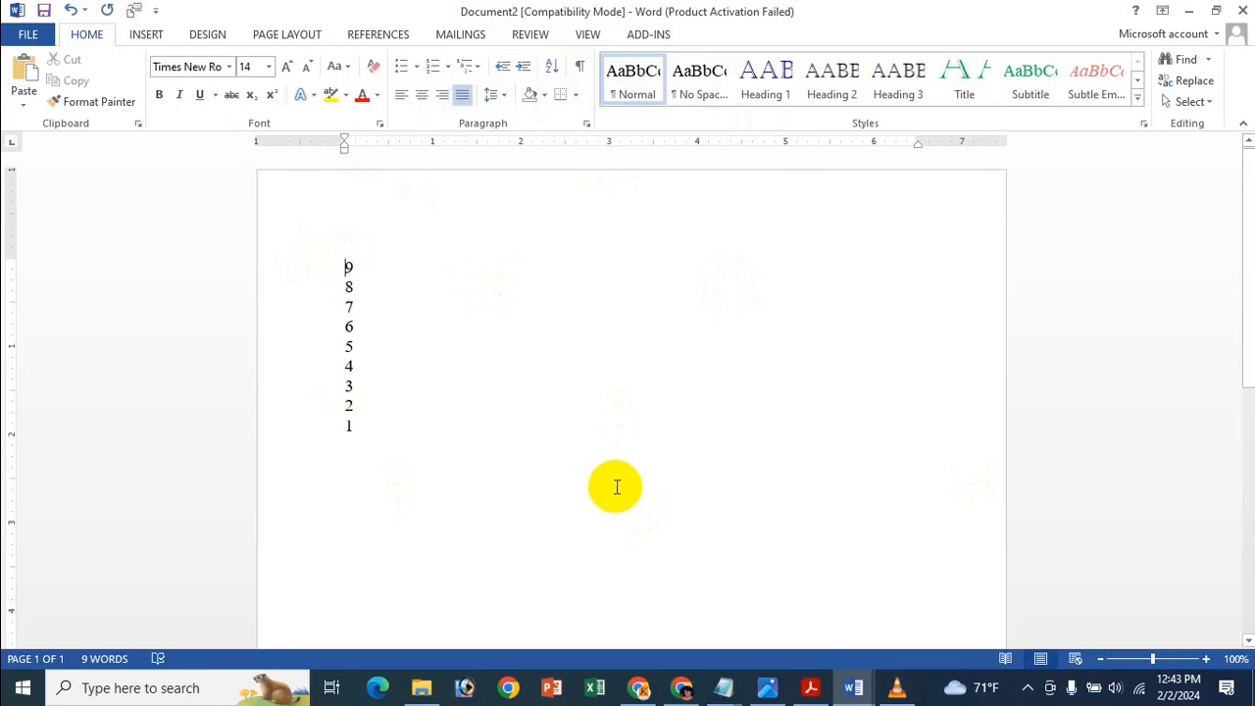
# View the Word tips image in Photos, then switch to the pet cat essay in Word.
pyautogui.click(785, 689)
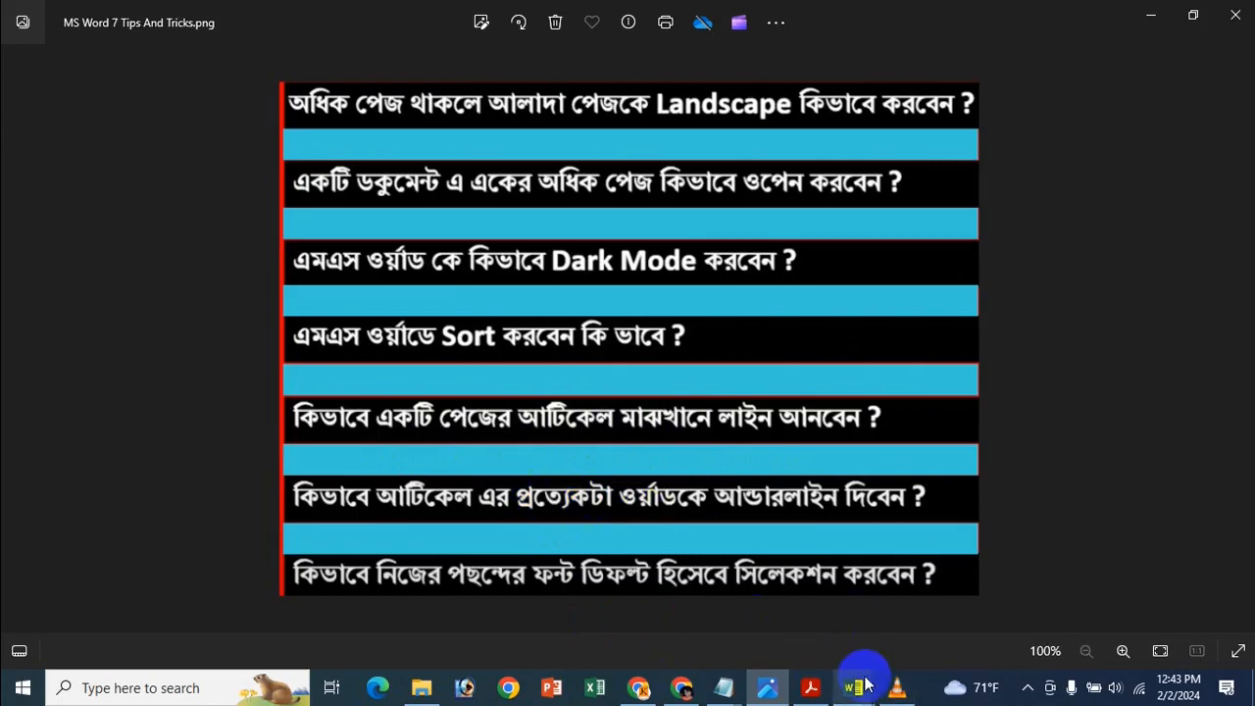
pyautogui.moveTo(864, 686)
pyautogui.click(658, 593)
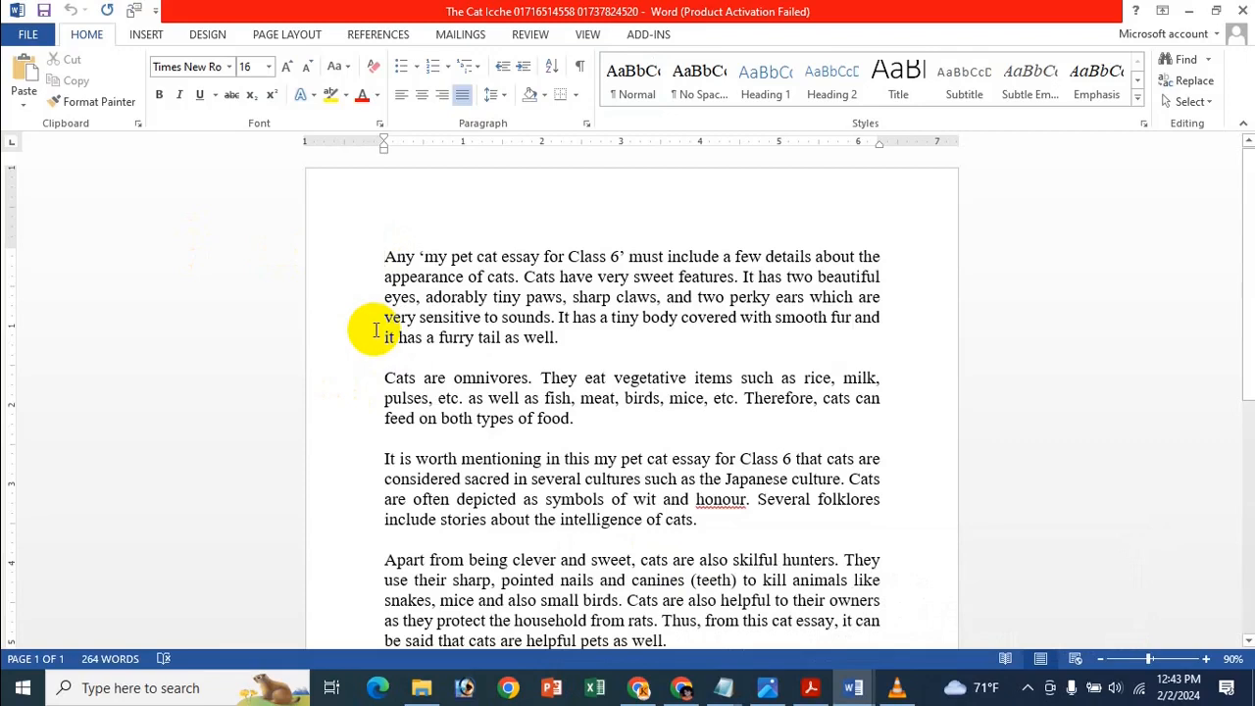
# Add a horizontal line above 'Cats are omnivores' with --- and Enter, after testing undo and two dashes.
pyautogui.click(385, 378)
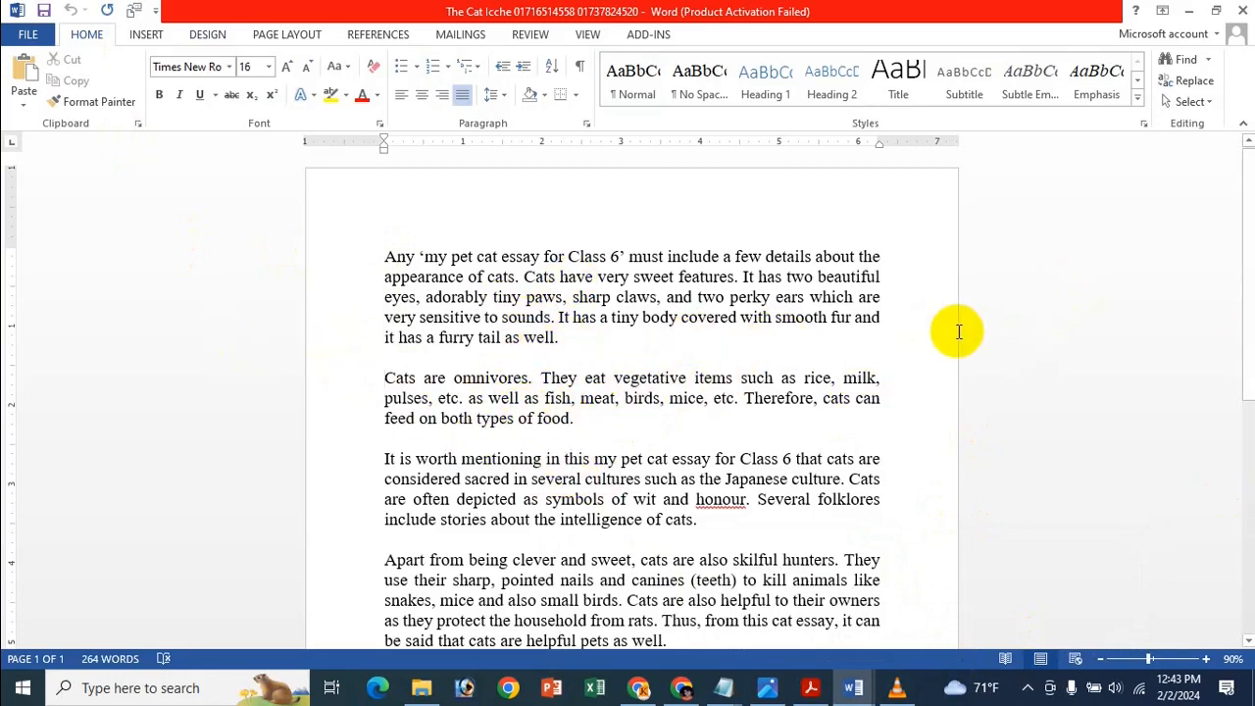
pyautogui.click(383, 377)
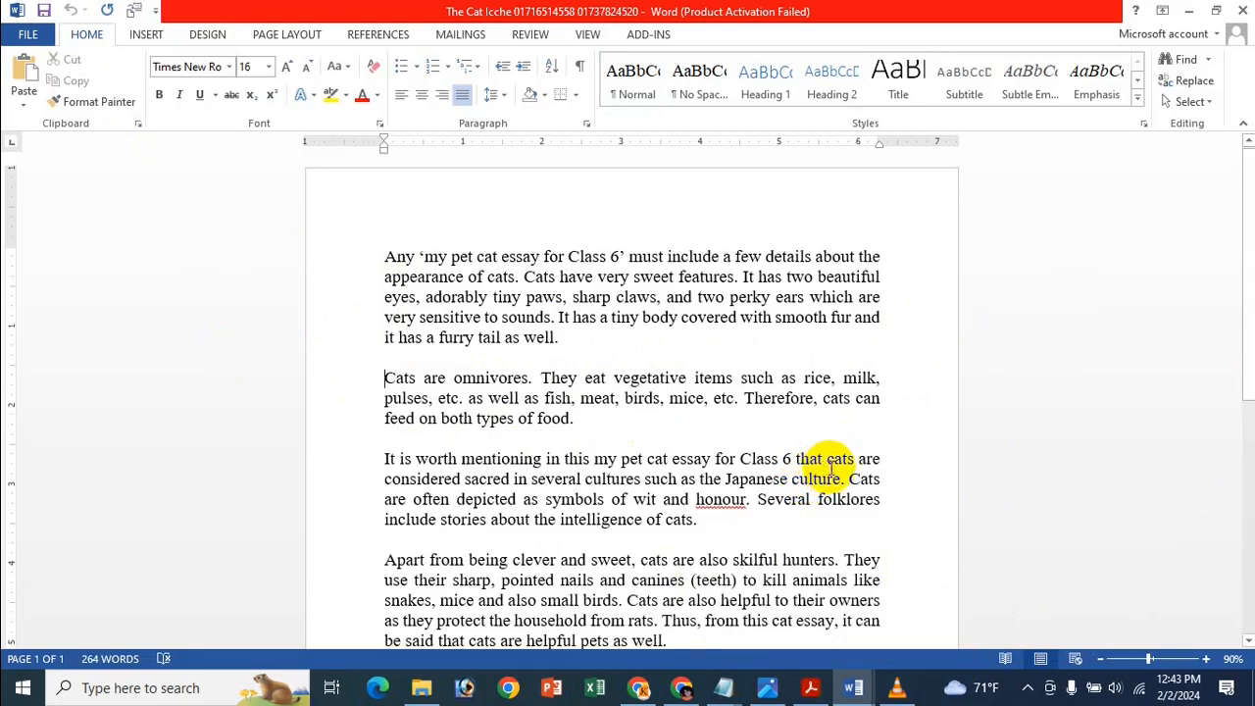
pyautogui.write('---')
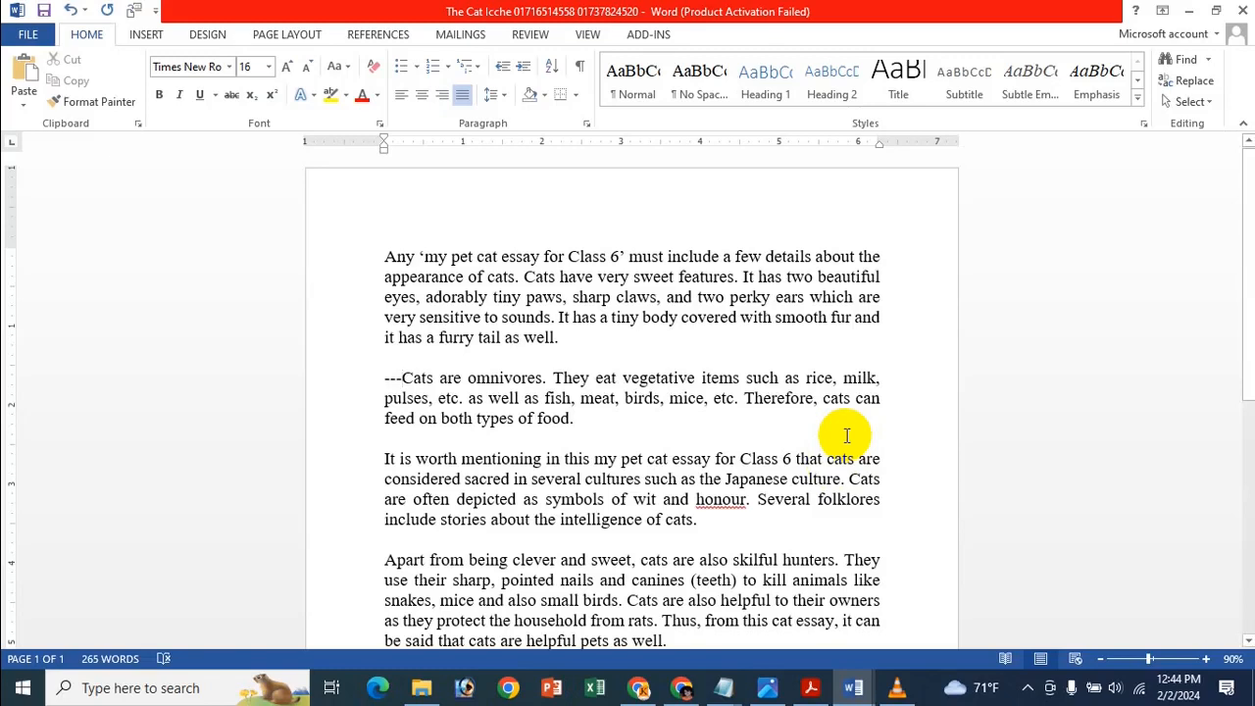
pyautogui.press('Return')
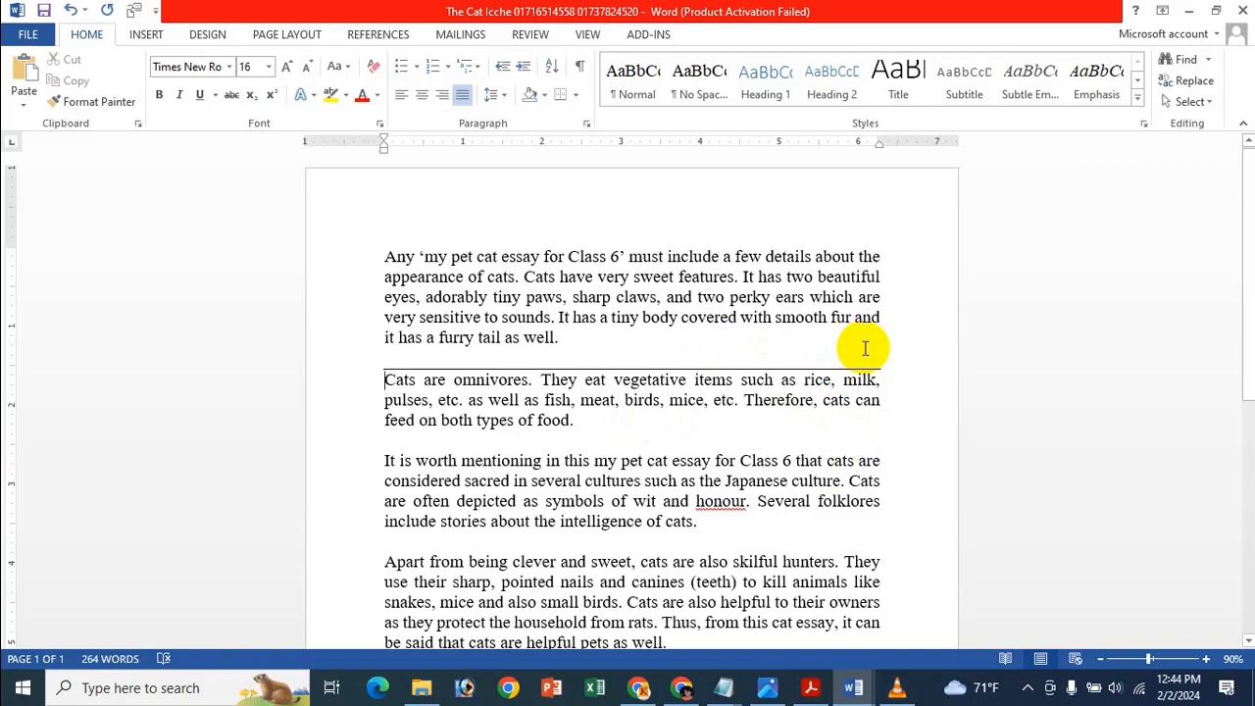
pyautogui.hotkey('ctrl', 'z')
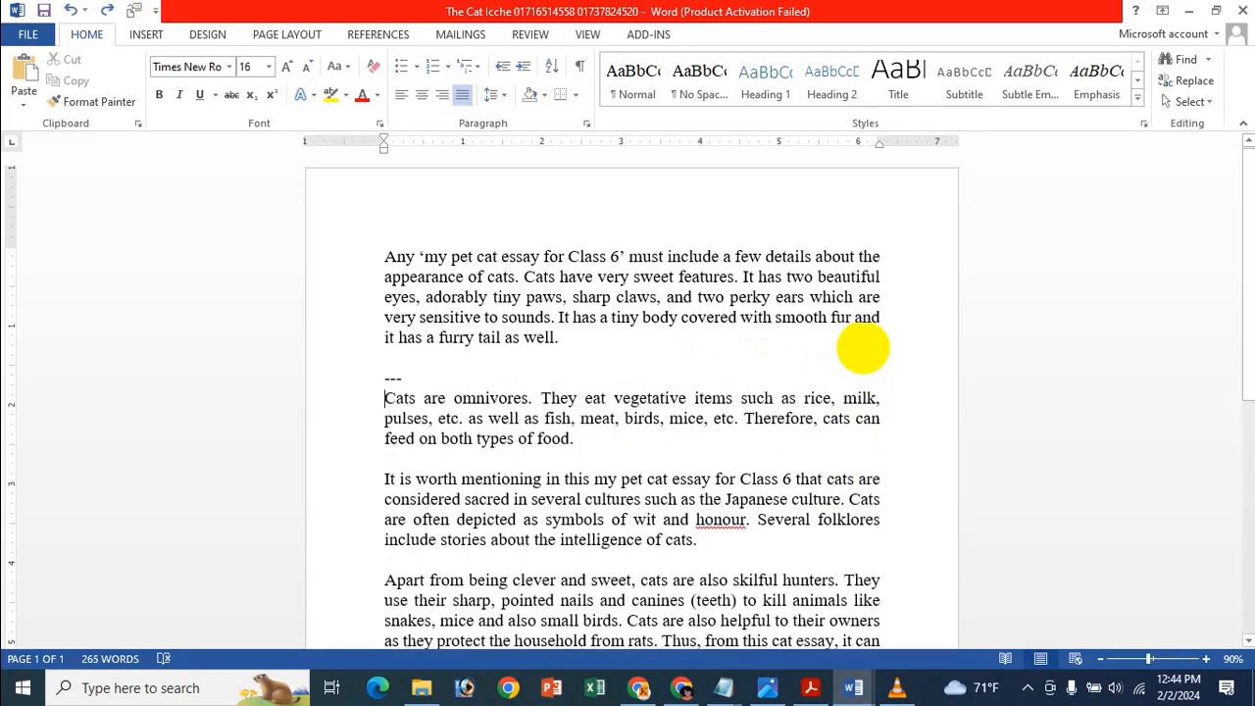
pyautogui.press('BackSpace')
pyautogui.press('BackSpace')
pyautogui.press('BackSpace')
pyautogui.press('BackSpace')
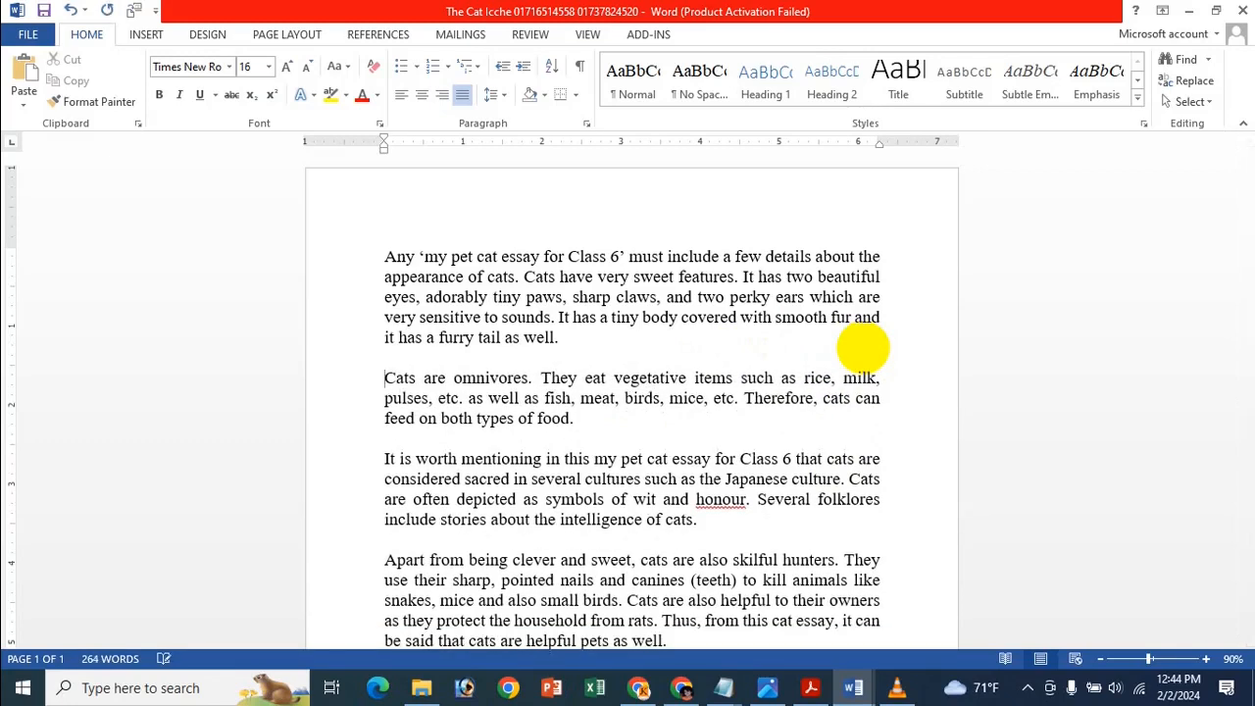
pyautogui.write('--')
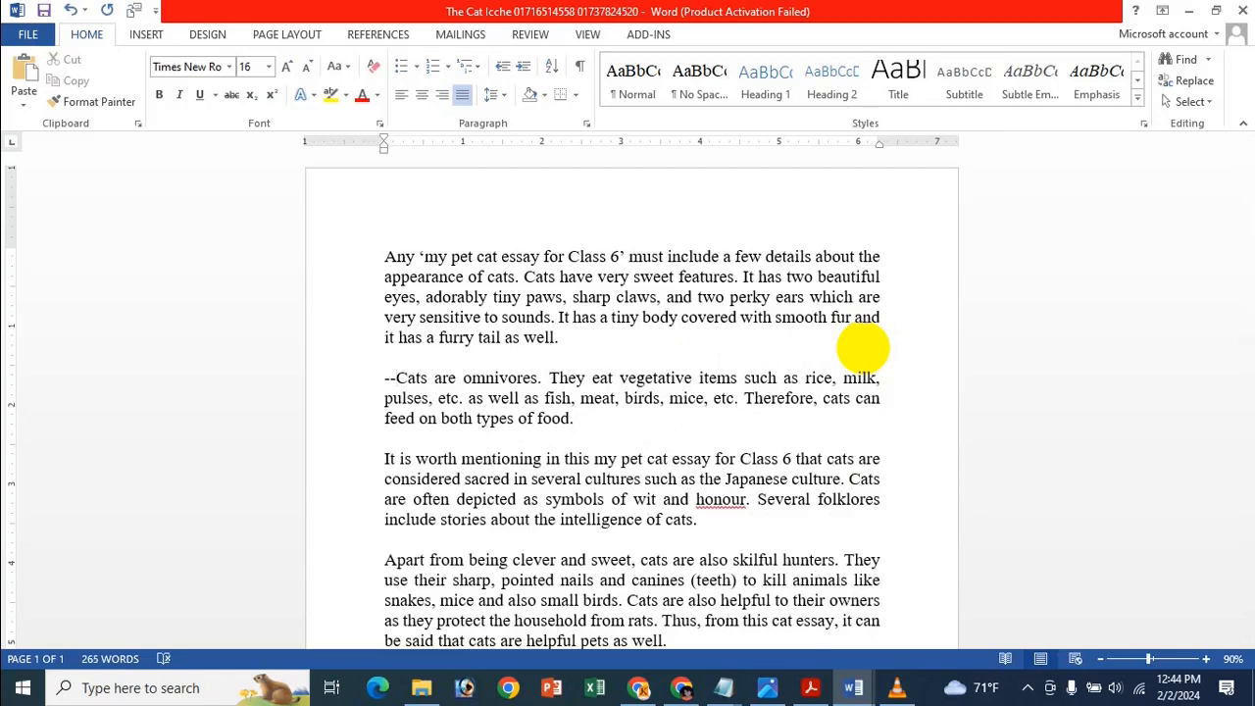
pyautogui.press('Return')
pyautogui.press('BackSpace')
pyautogui.press('BackSpace')
pyautogui.press('BackSpace')
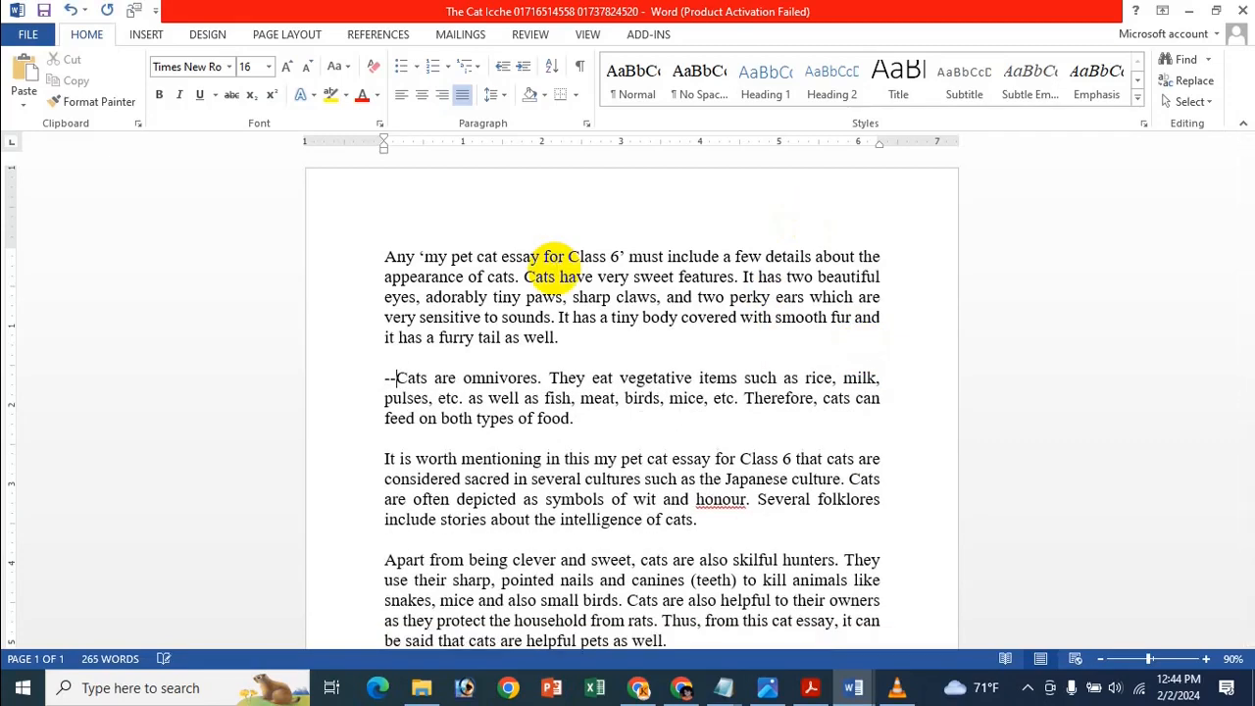
pyautogui.write('---')
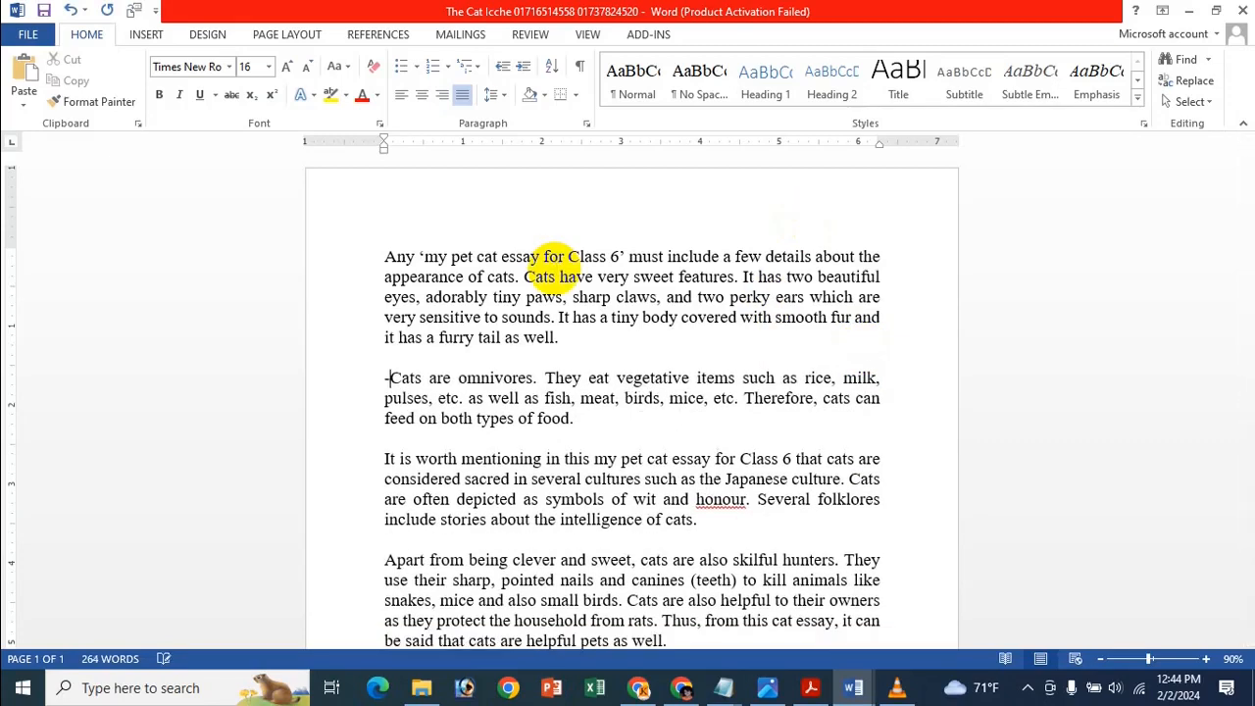
pyautogui.press('Return')
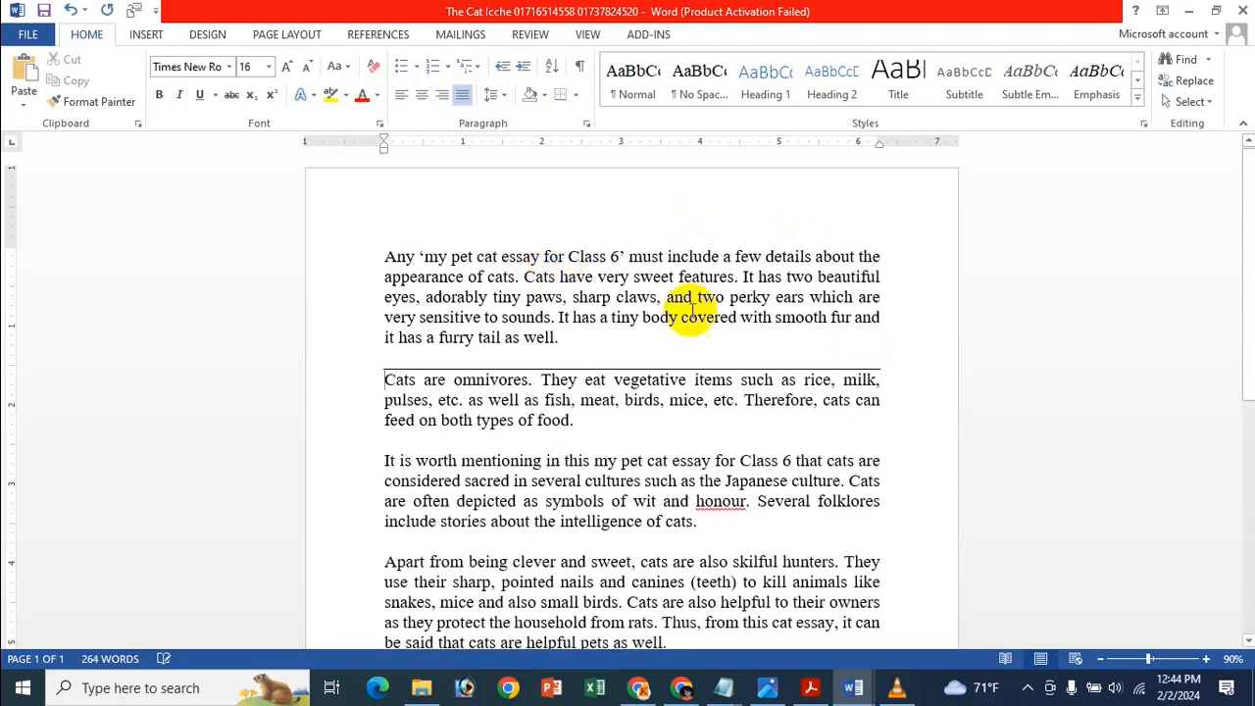
pyautogui.hotkey('ctrl', 'z')
pyautogui.press('BackSpace')
pyautogui.press('BackSpace')
pyautogui.press('BackSpace')
pyautogui.press('BackSpace')
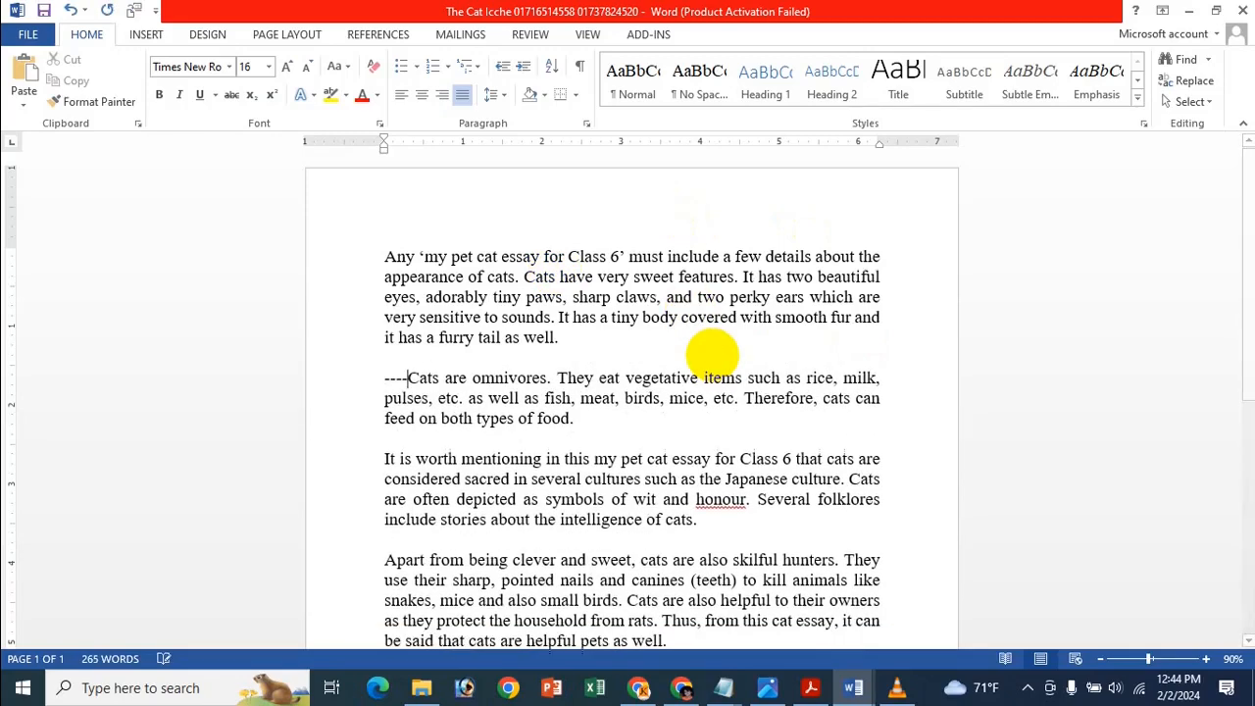
pyautogui.press('BackSpace')
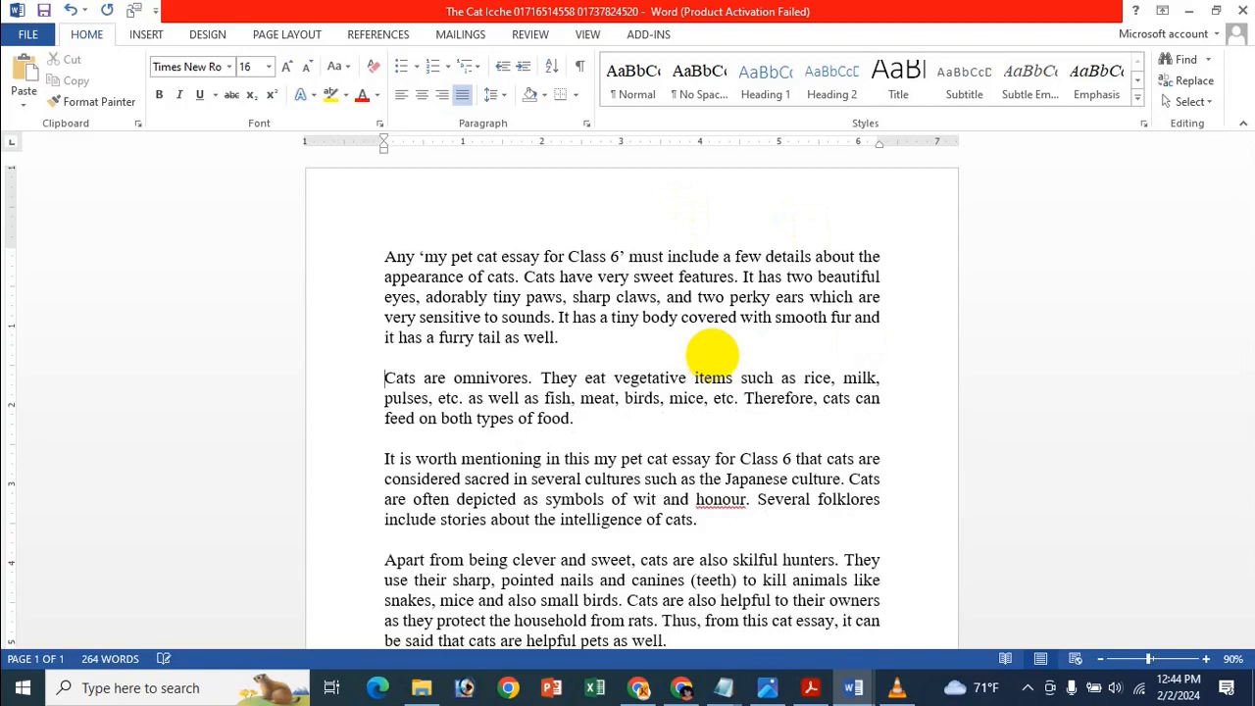
pyautogui.write('---')
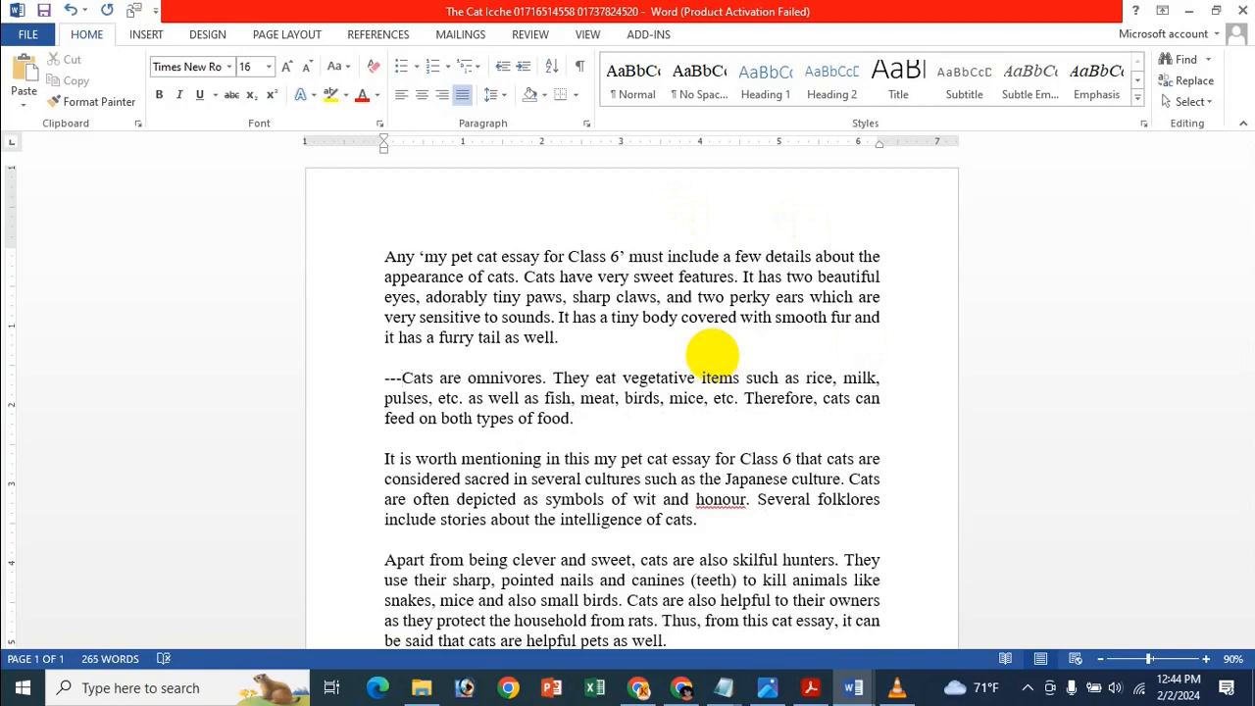
pyautogui.press('Return')
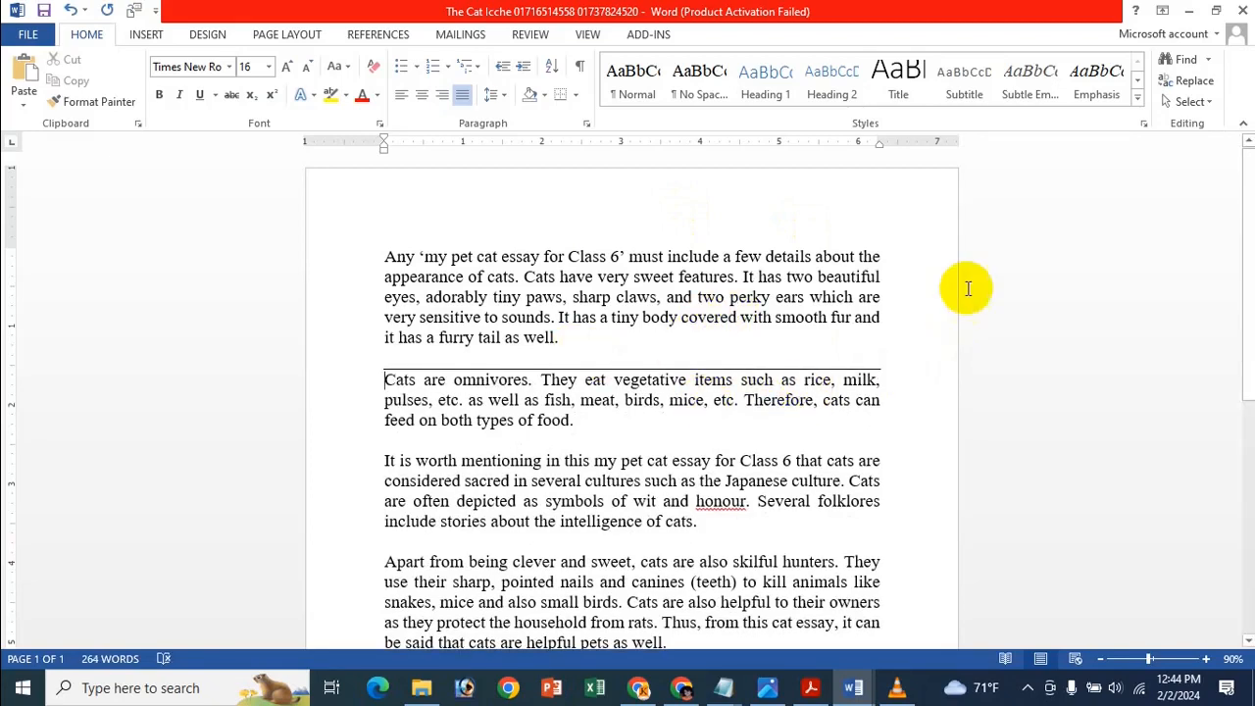
# Add the same --- divider line above 'It is worth mentioning'.
pyautogui.scroll(-2, 631, 330)
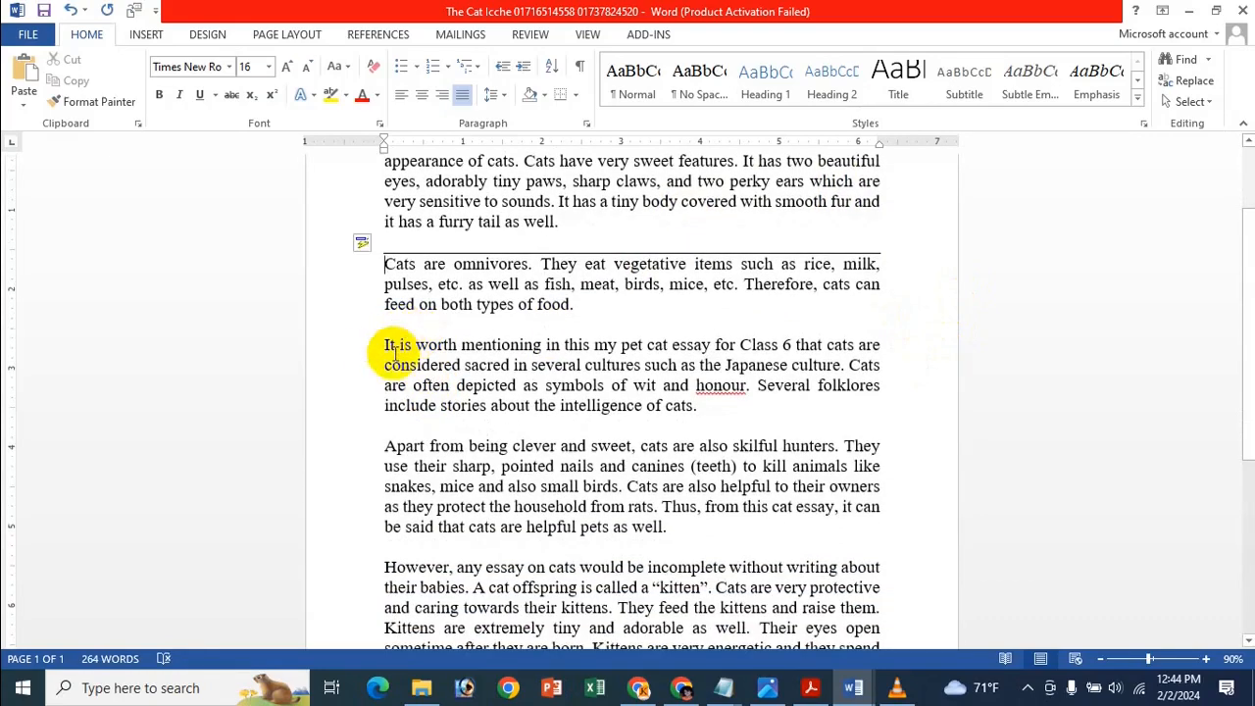
pyautogui.click(385, 345)
pyautogui.write('---')
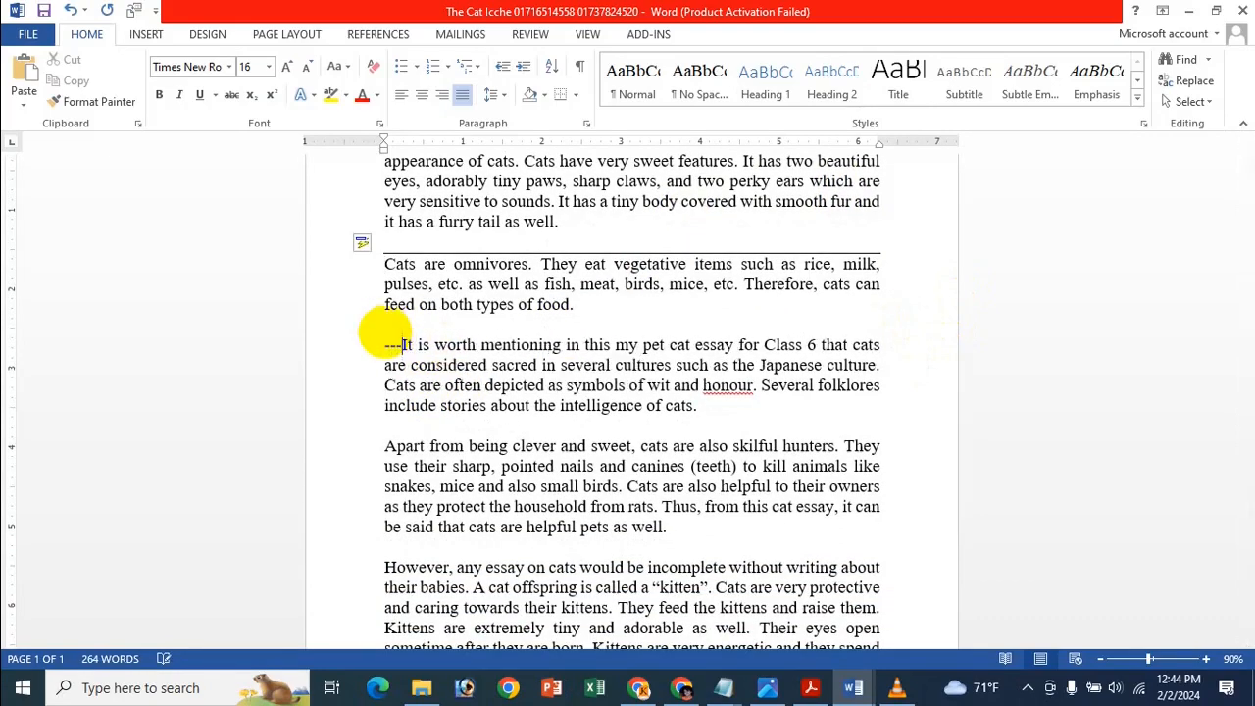
pyautogui.press('Return')
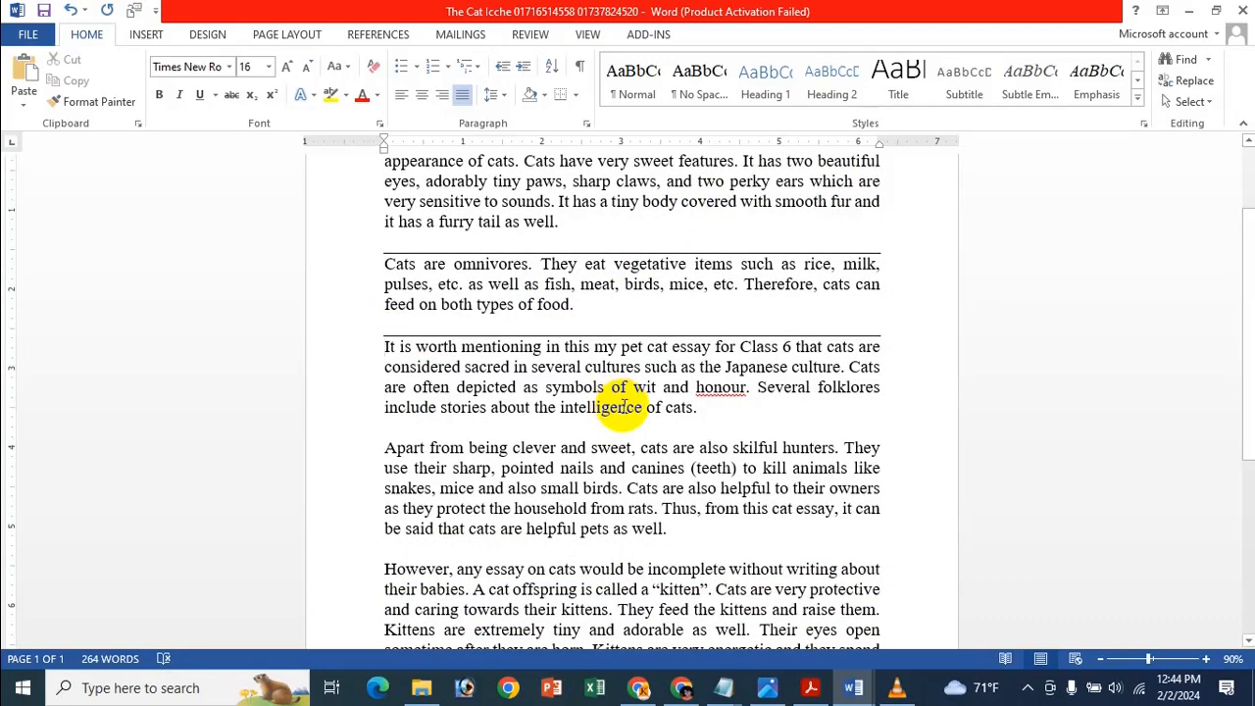
pyautogui.scroll(-1, 385, 490)
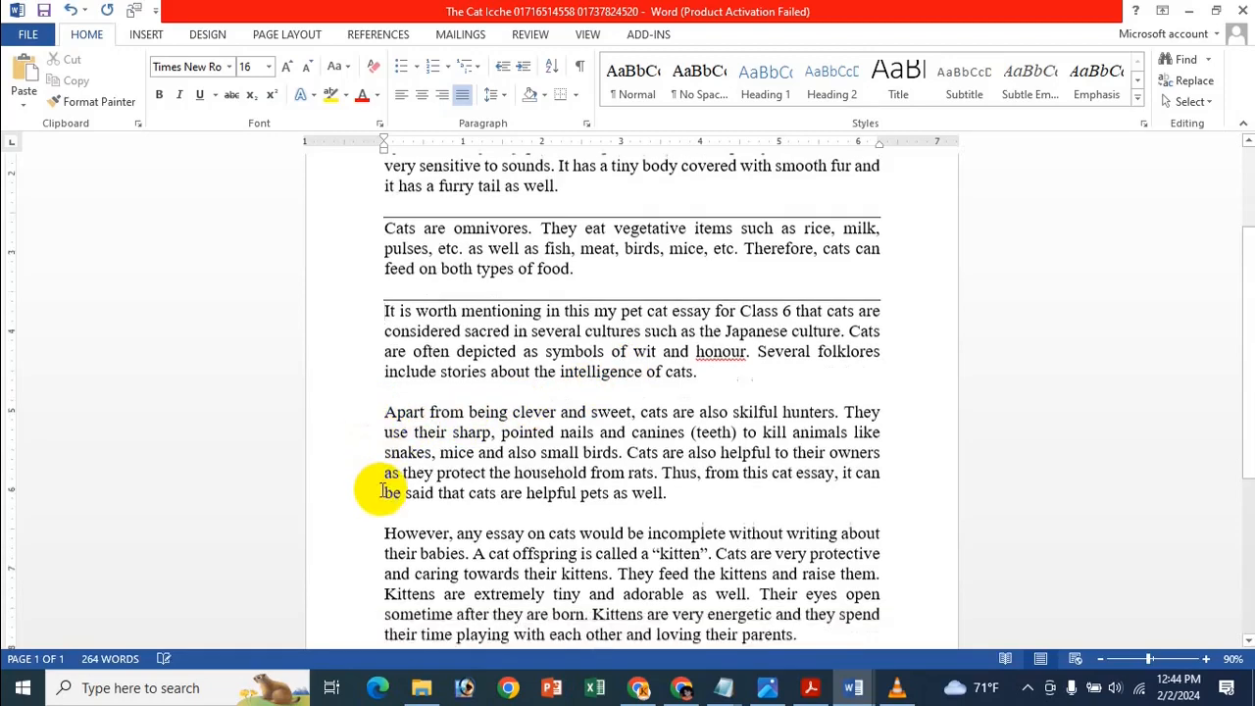
pyautogui.scroll(-3, 383, 491)
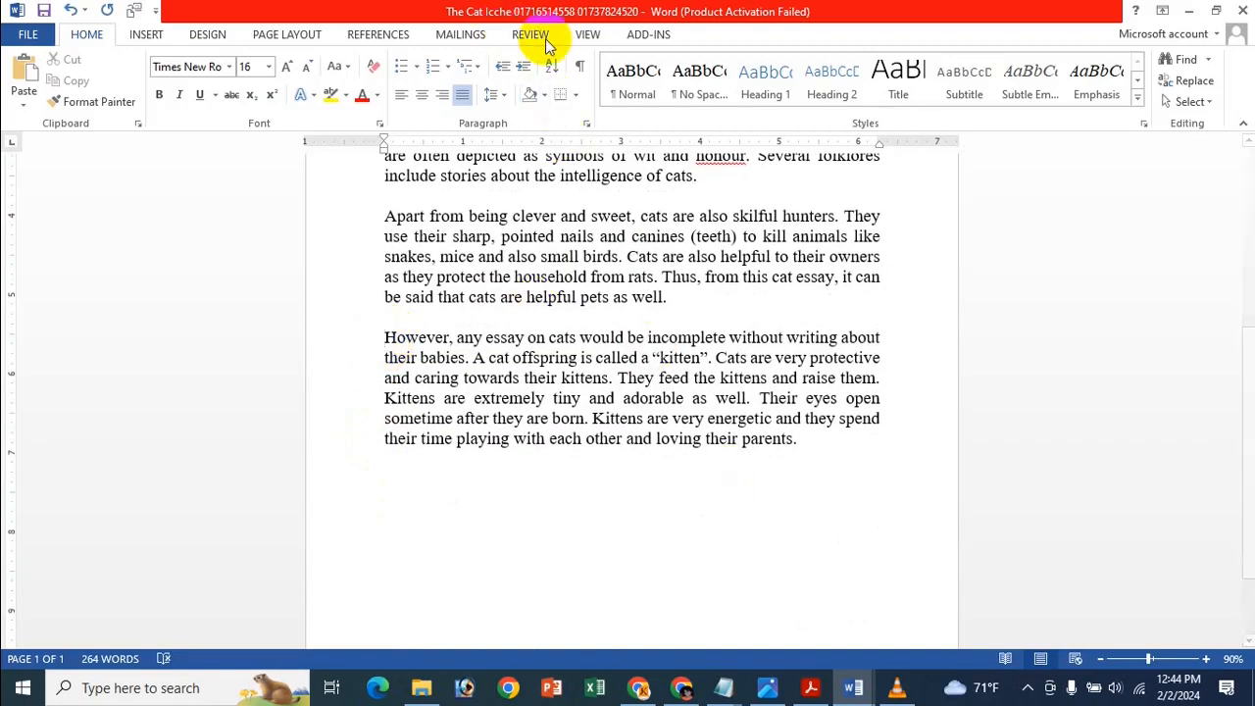
# Try a Top Border on the first paragraph, then set it to No Border.
pyautogui.click(574, 94)
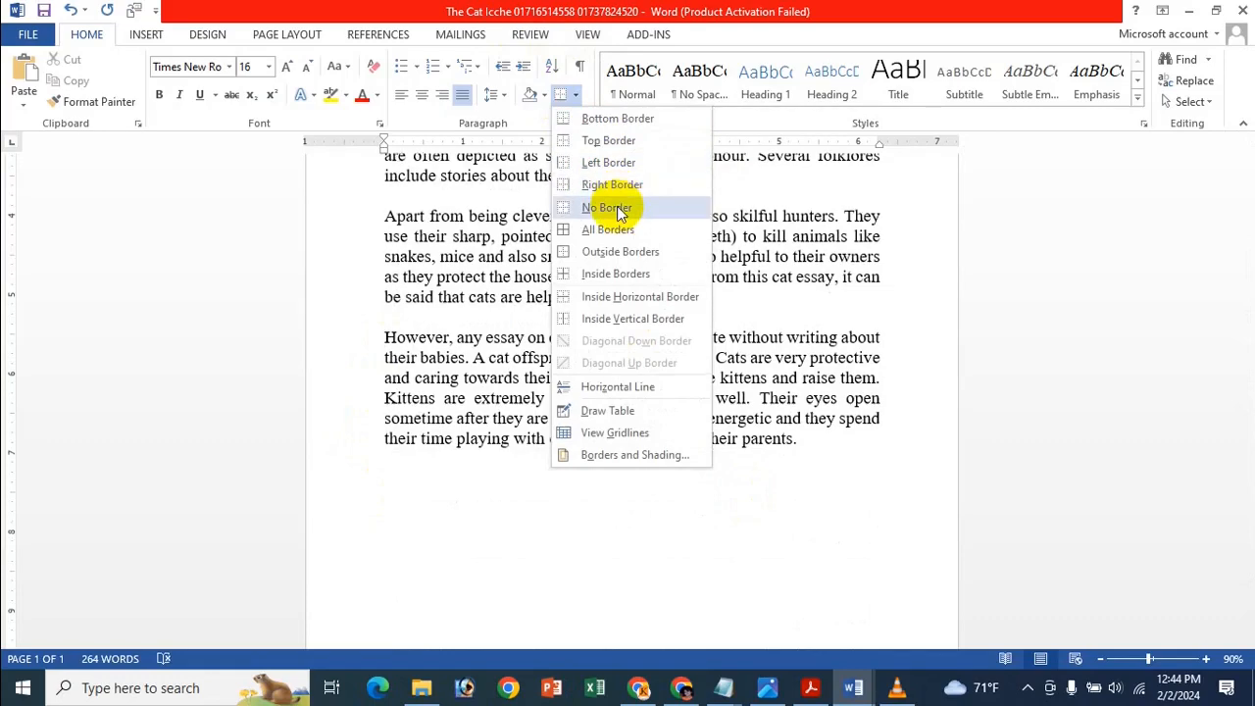
pyautogui.click(627, 142)
pyautogui.scroll(5, 798, 274)
pyautogui.click(386, 257)
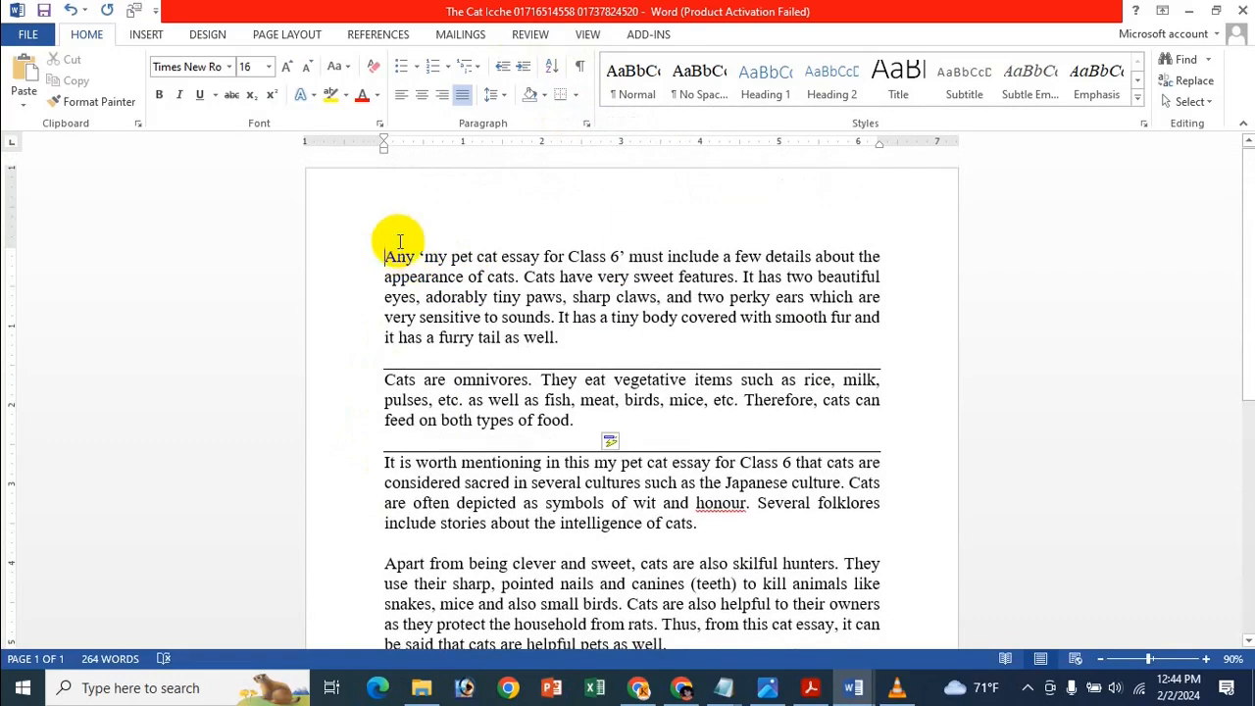
pyautogui.click(573, 95)
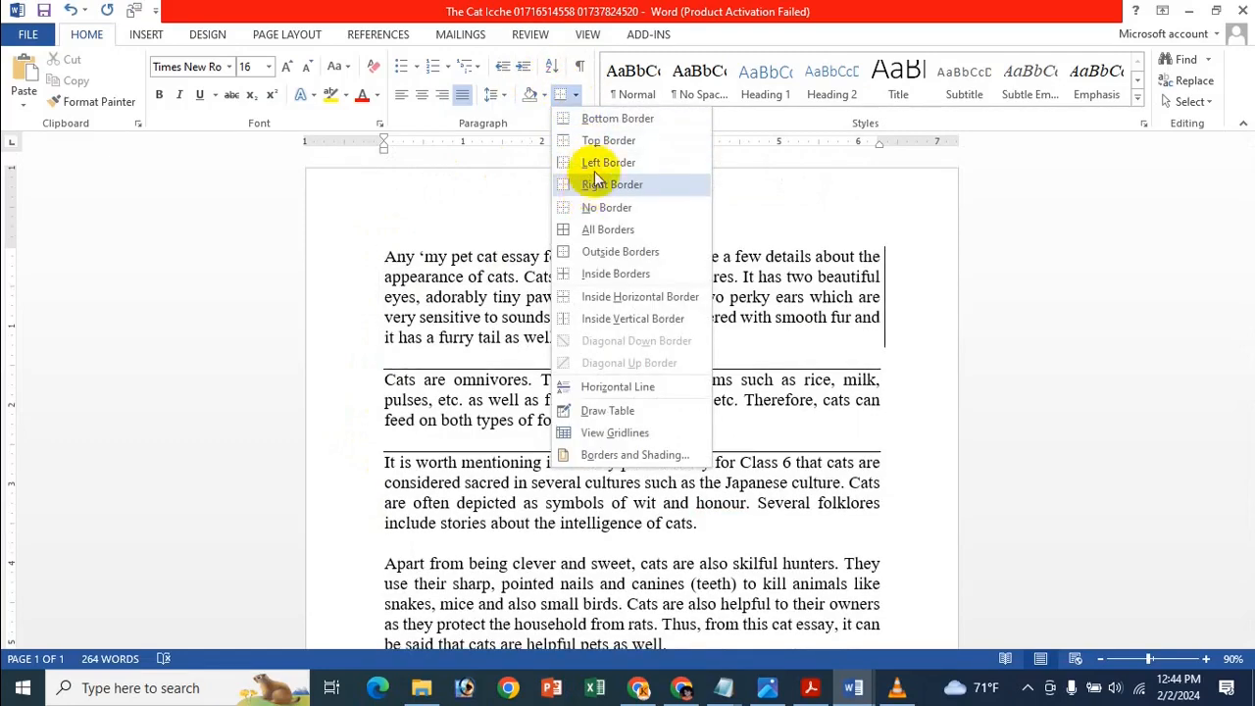
pyautogui.click(615, 142)
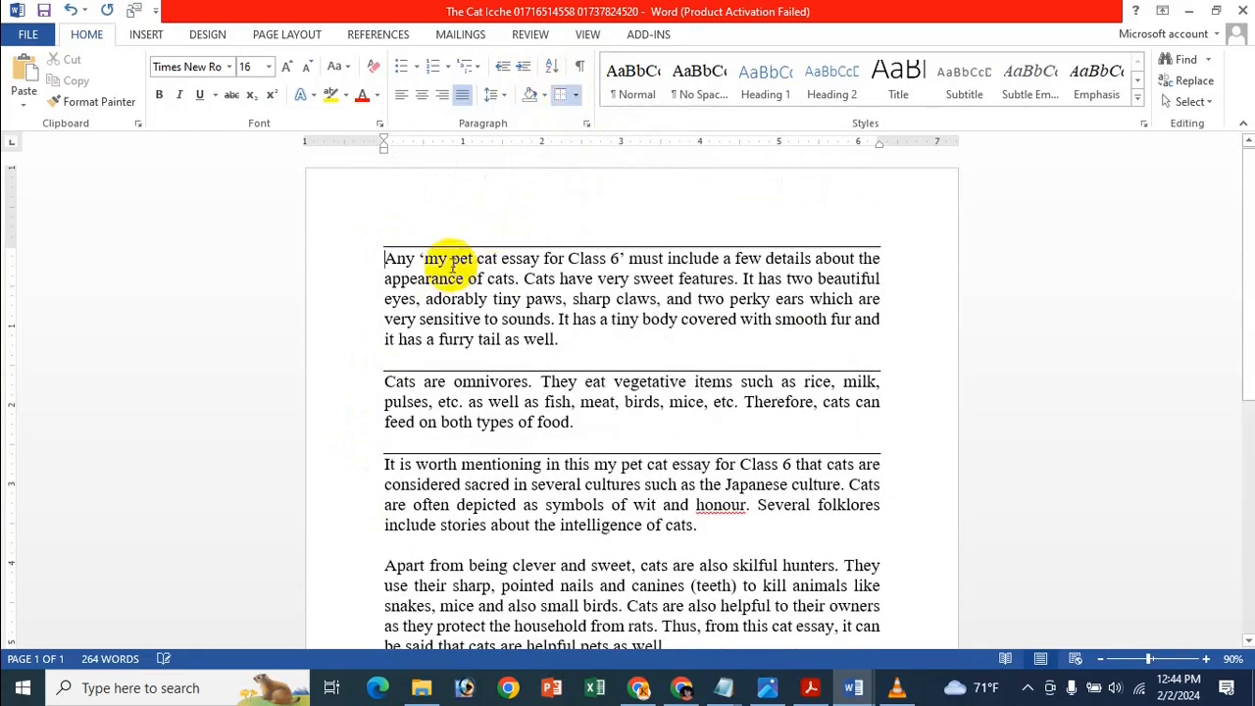
pyautogui.click(573, 95)
pyautogui.click(607, 207)
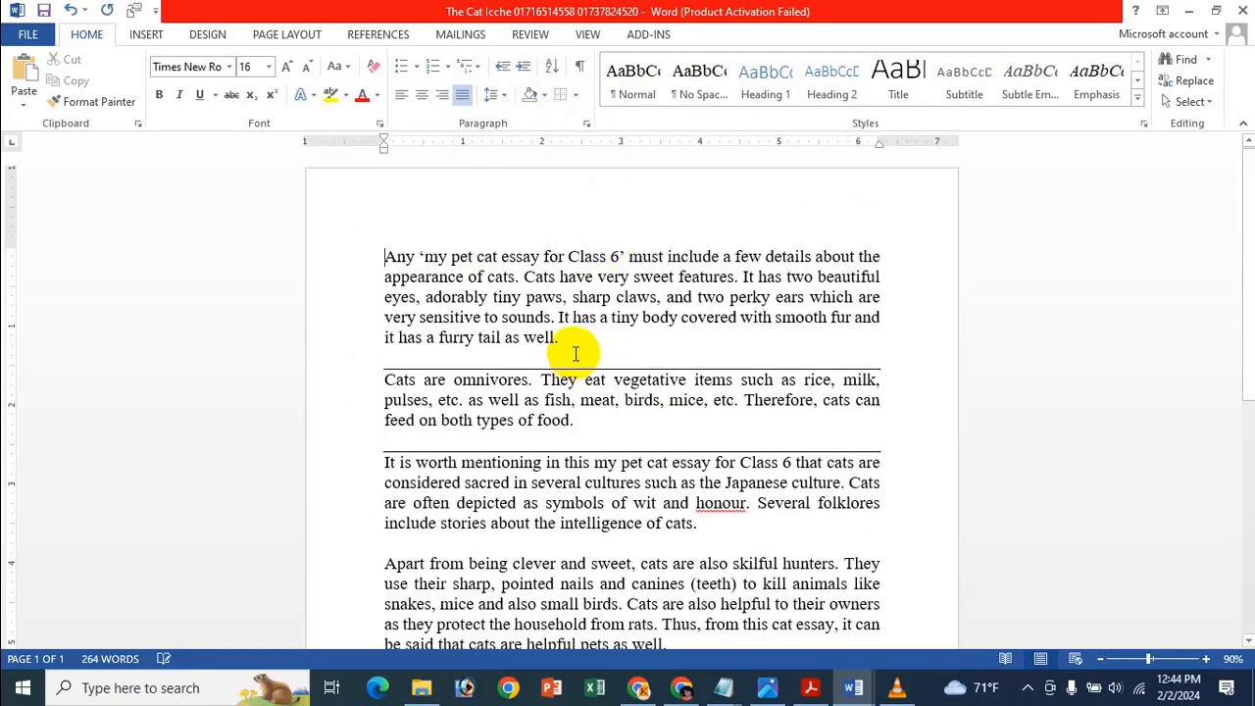
# Select the 'Cats are omnivores' paragraph and remove the line above it with No Border.
pyautogui.click(381, 371)
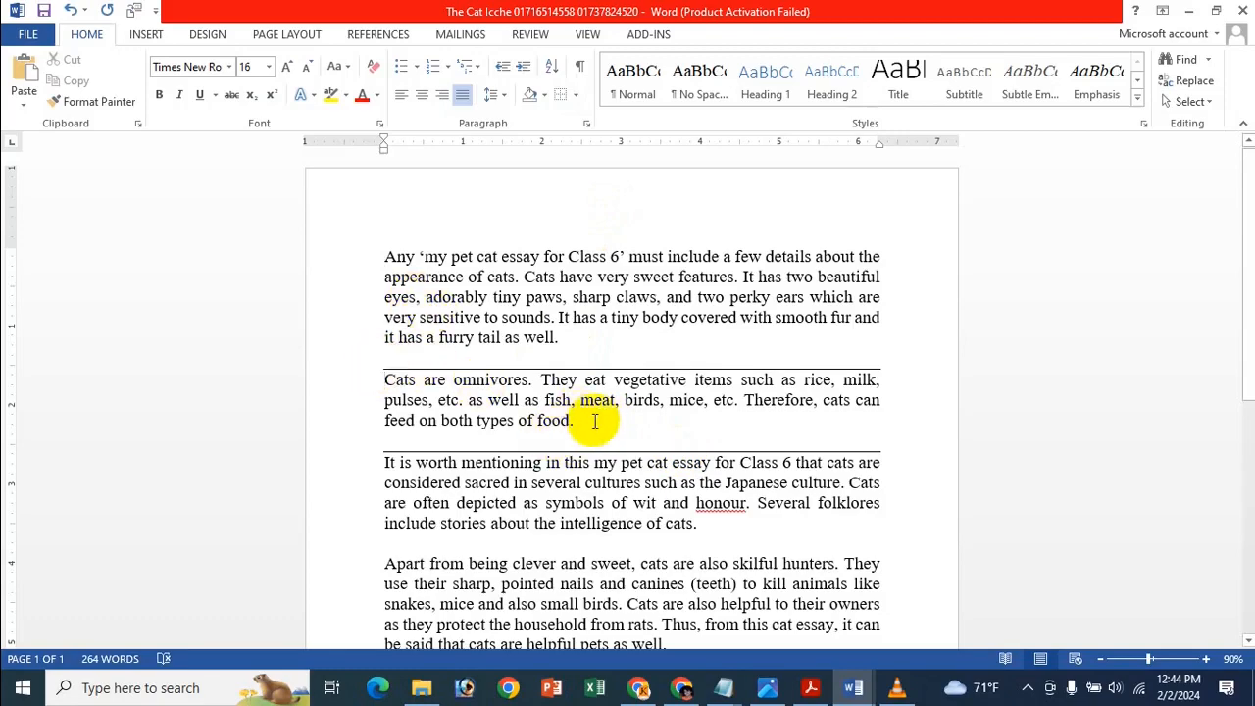
pyautogui.moveTo(588, 420); pyautogui.dragTo(387, 356)
pyautogui.click(574, 94)
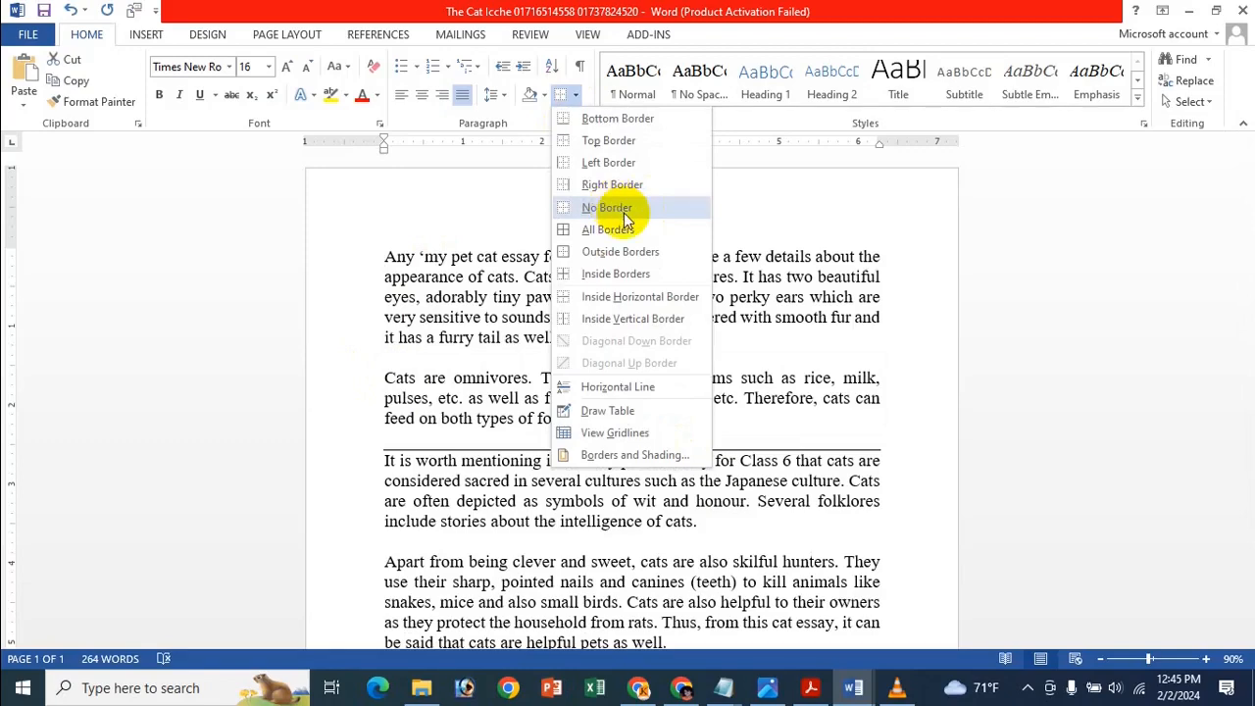
pyautogui.click(607, 208)
pyautogui.click(619, 406)
# Replace the bordered blank line before 'It is worth mentioning' with a plain blank line, then switch to the tips image.
pyautogui.scroll(-2, 628, 416)
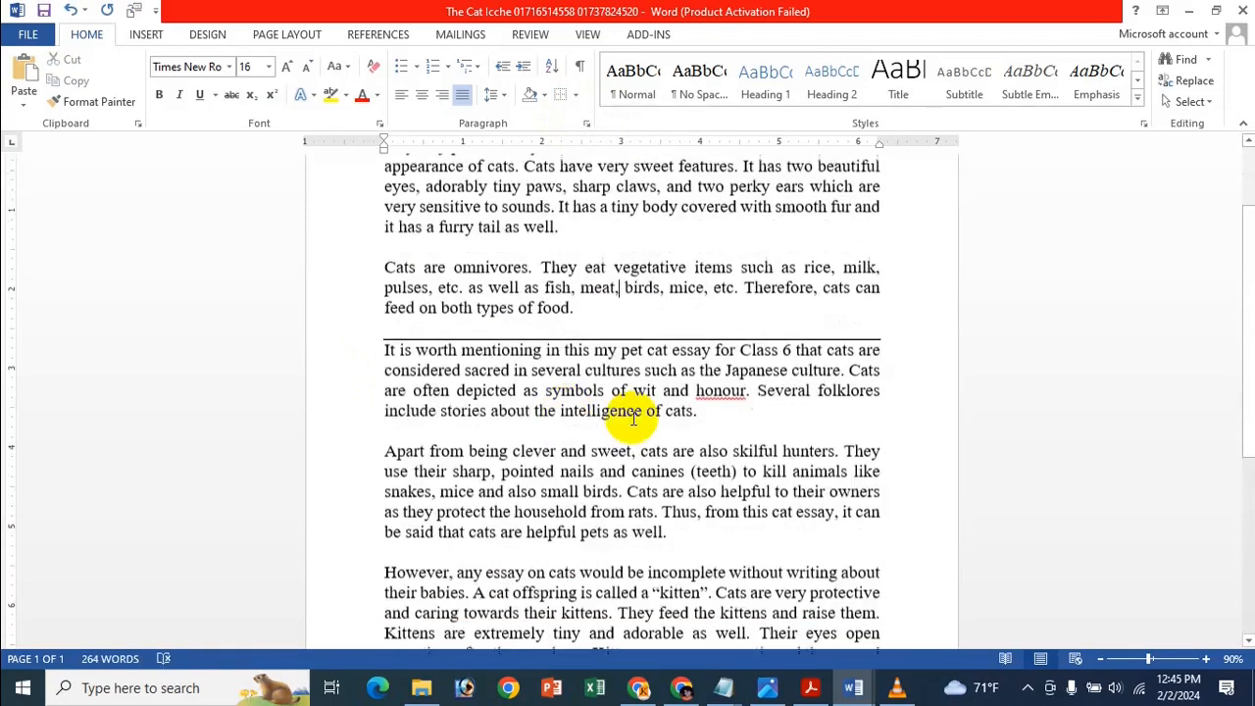
pyautogui.click(377, 333)
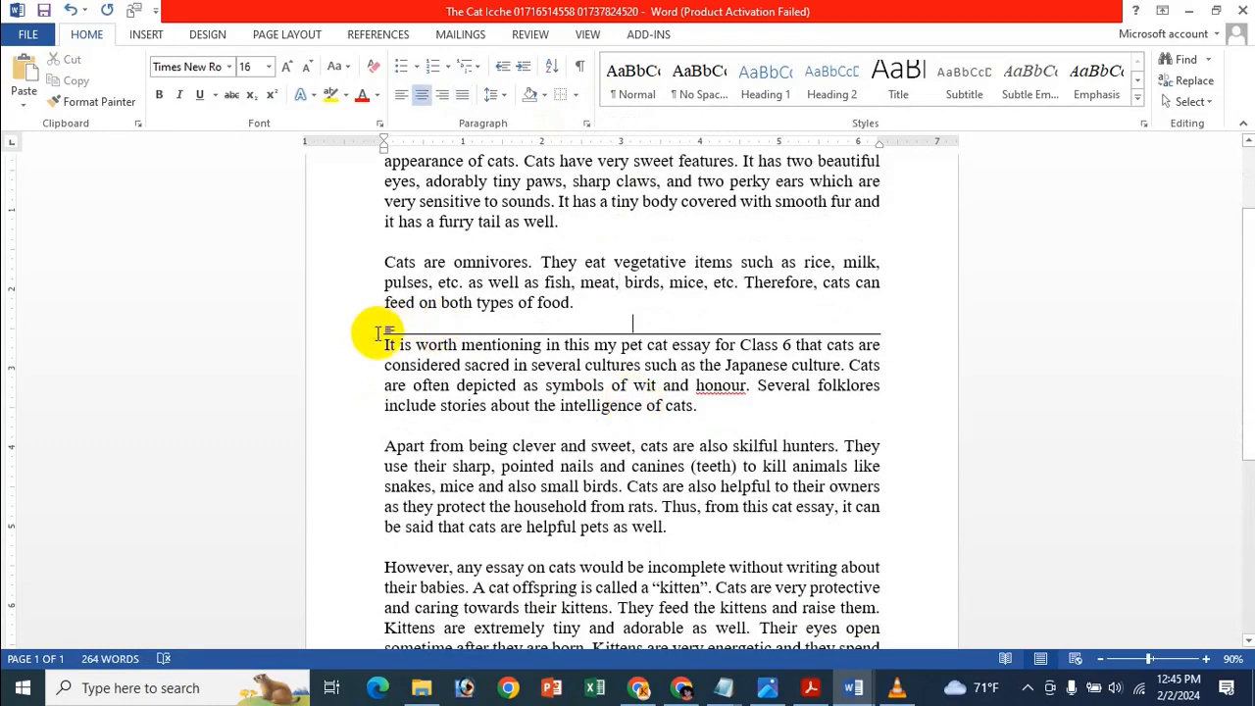
pyautogui.click(375, 339)
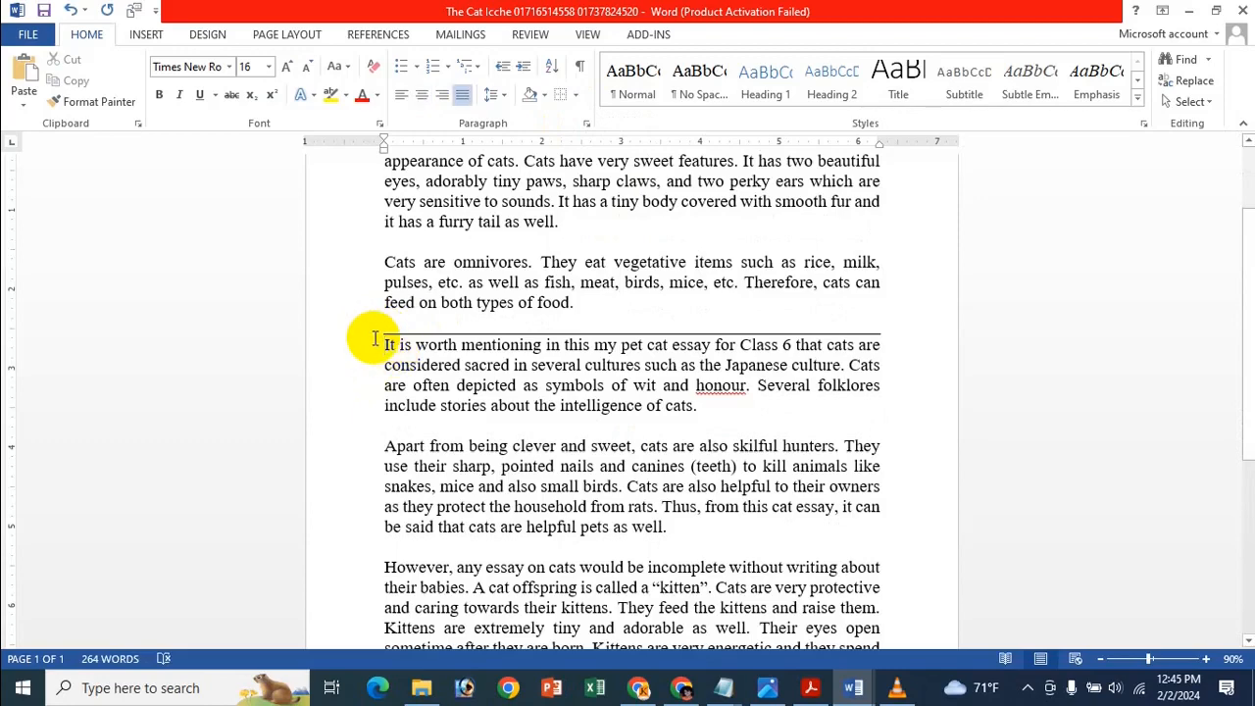
pyautogui.press('BackSpace')
pyautogui.press('Return')
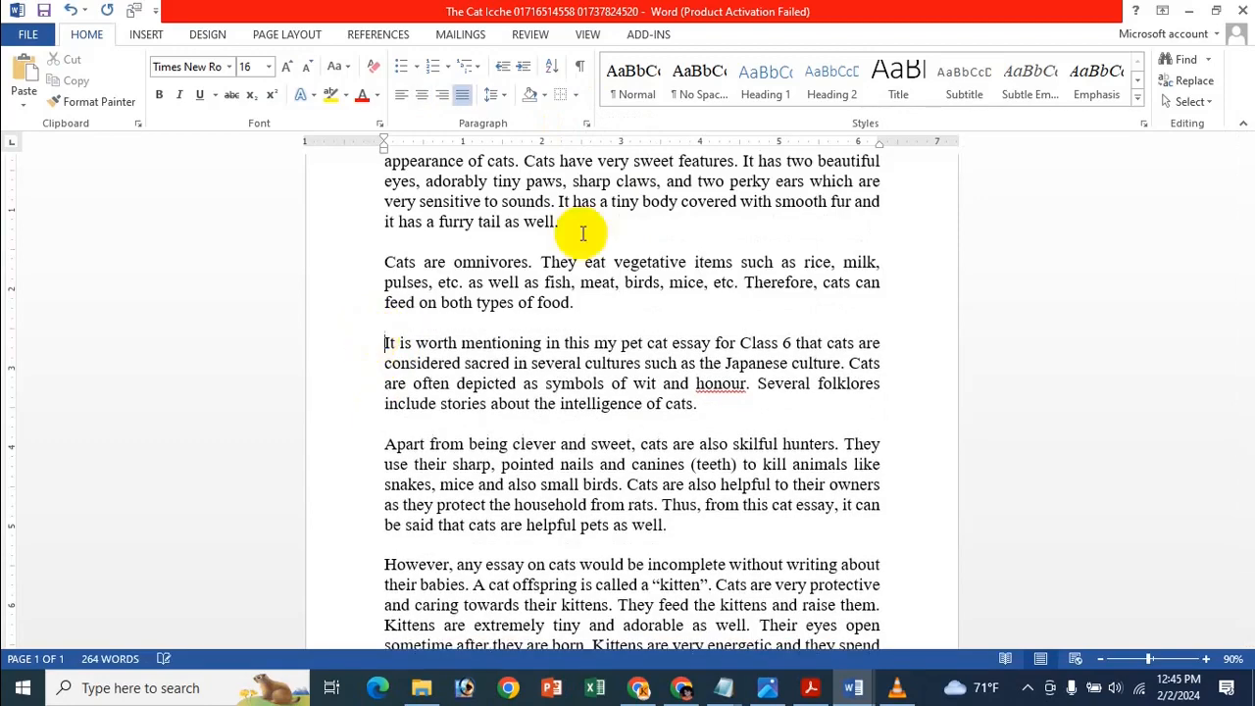
pyautogui.scroll(2, 907, 363)
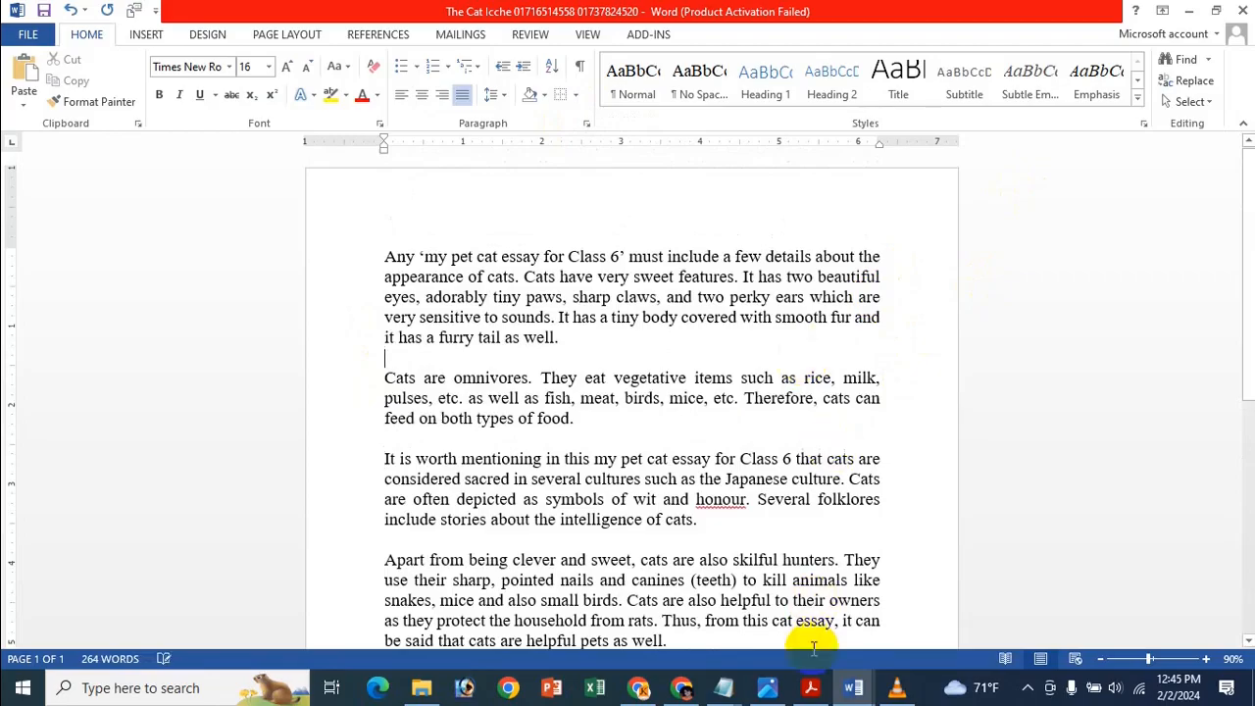
pyautogui.click(767, 687)
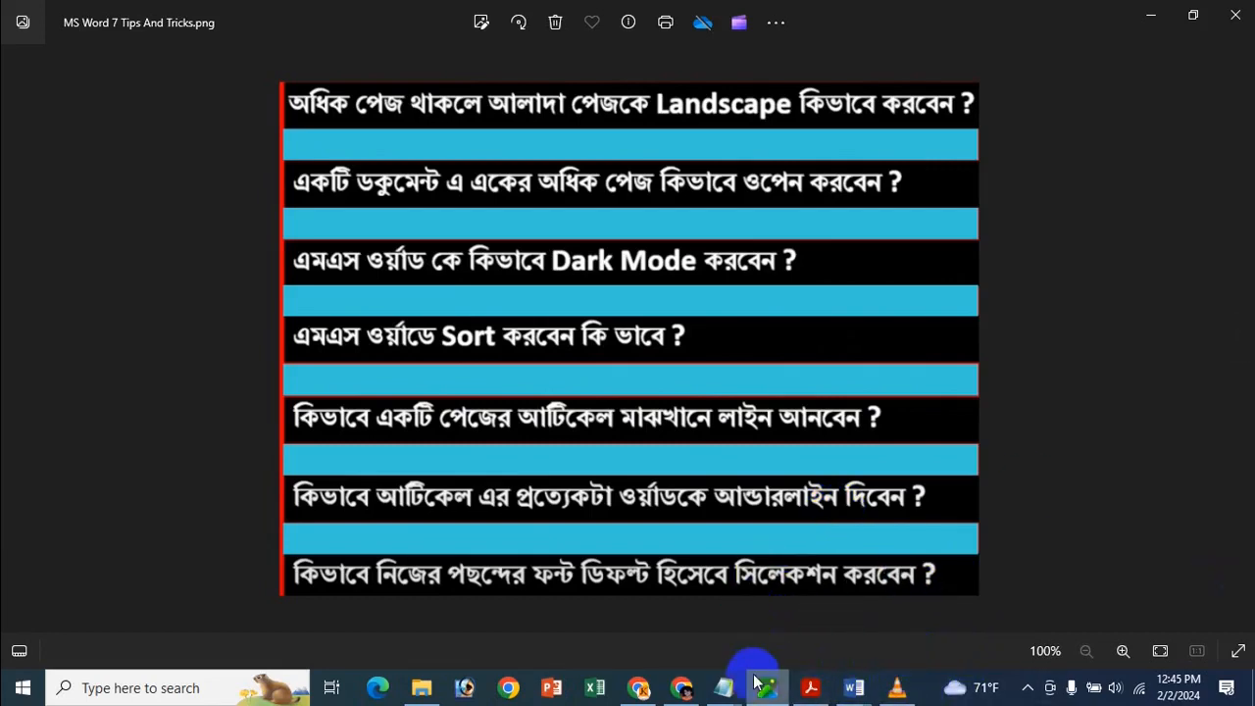
# Switch back to the 'The Cat Icche' essay in Word and place the cursor in its text.
pyautogui.moveTo(855, 700)
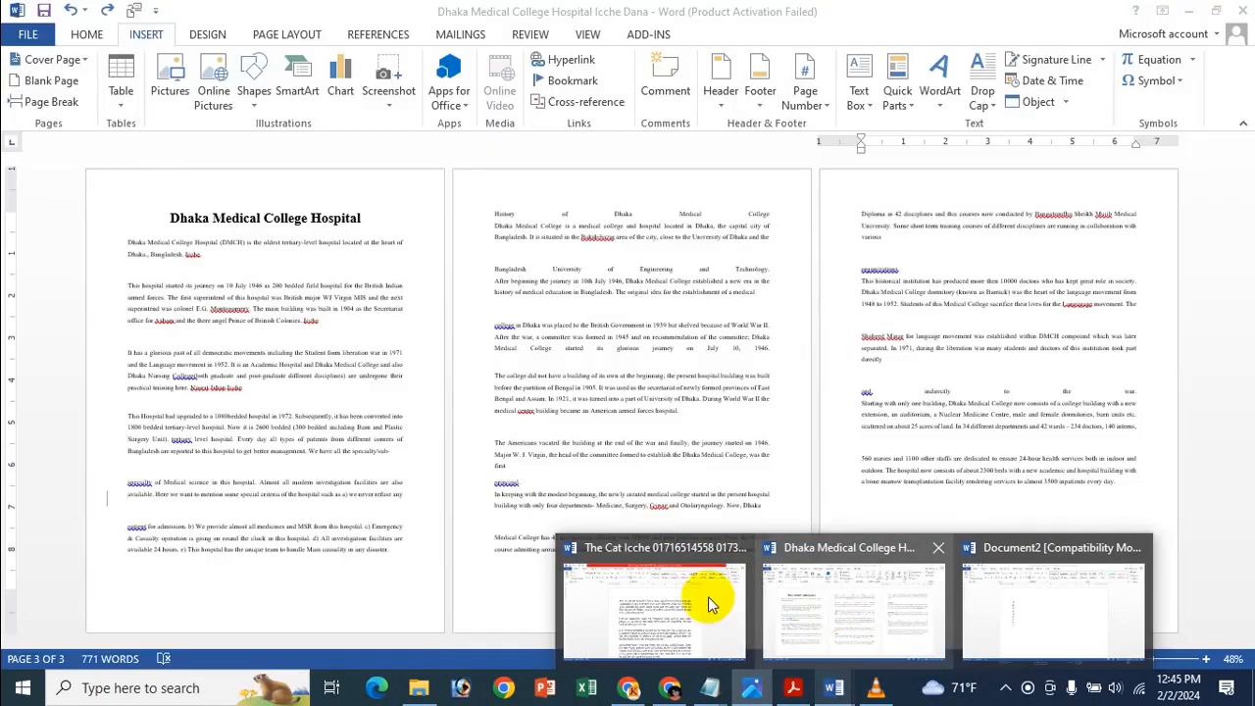
pyautogui.click(657, 593)
pyautogui.click(562, 458)
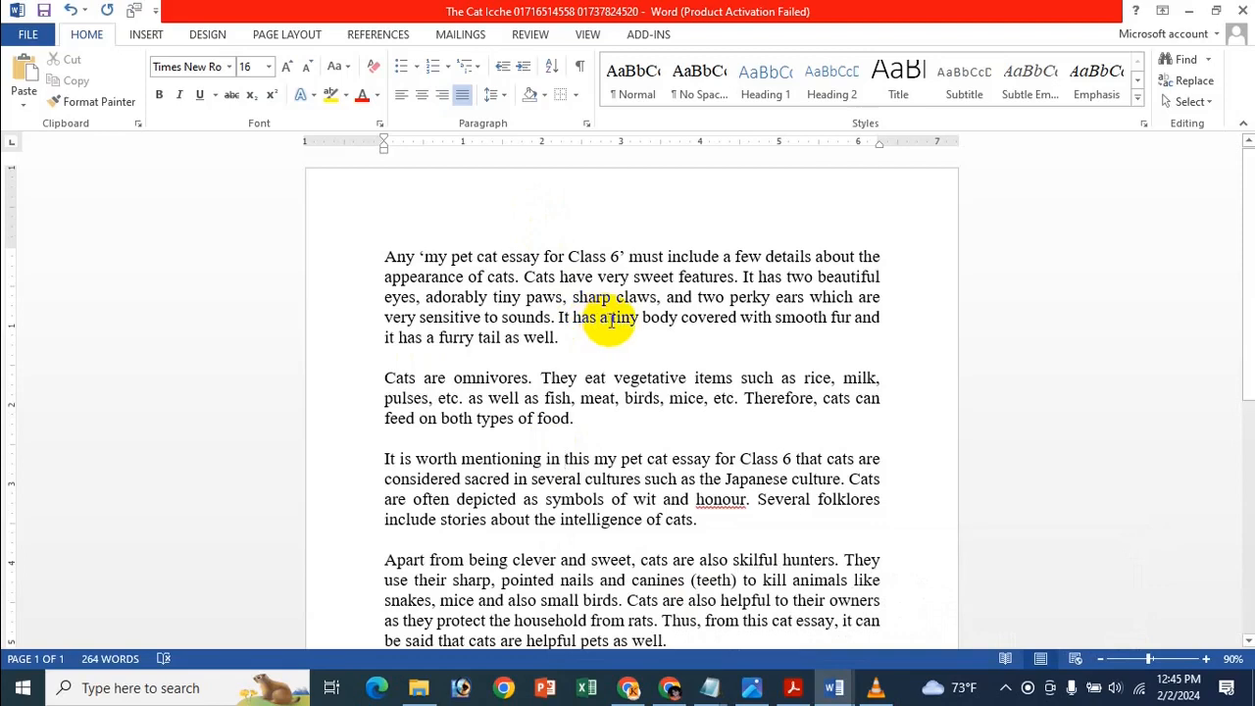
pyautogui.doubleClick(672, 316)
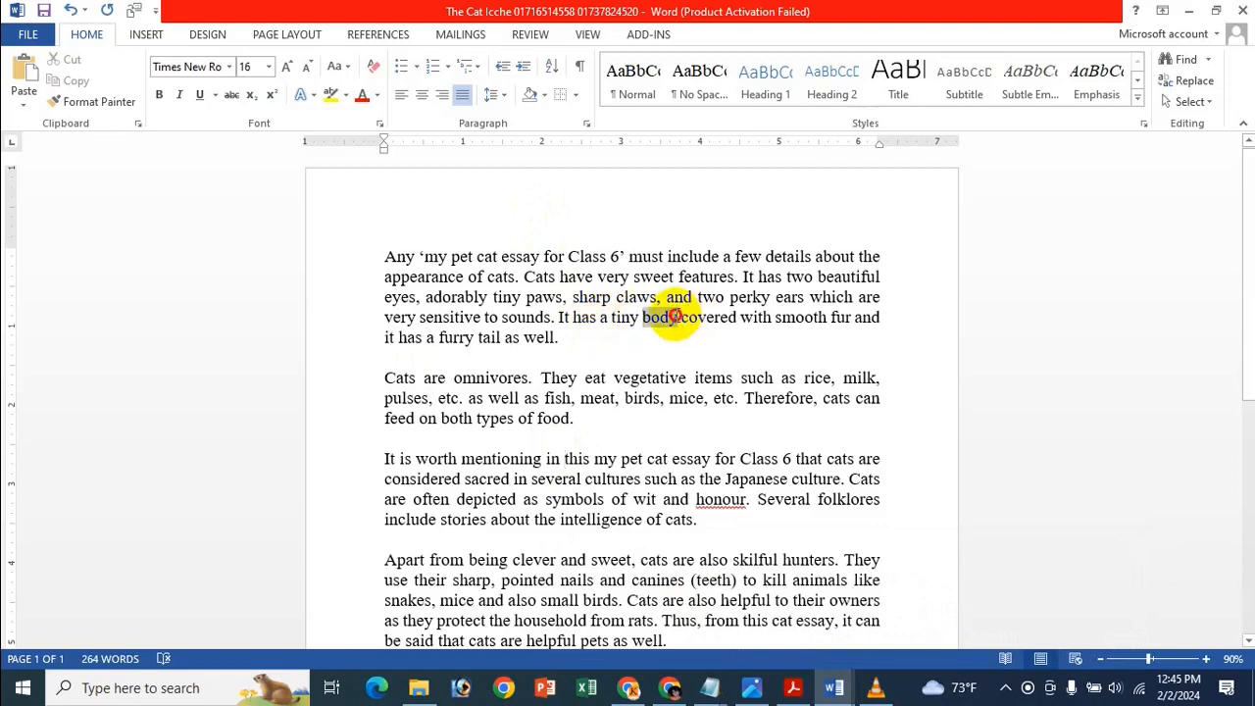
pyautogui.click(199, 94)
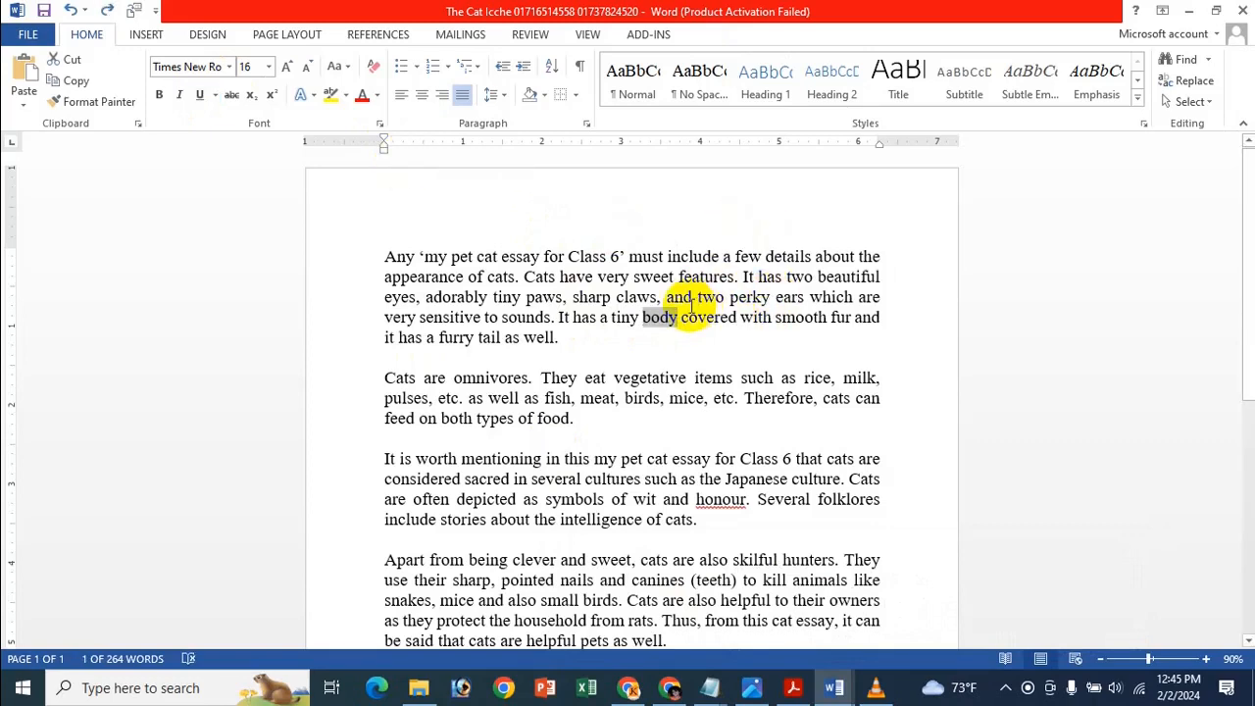
pyautogui.hotkey('ctrl', 'u')
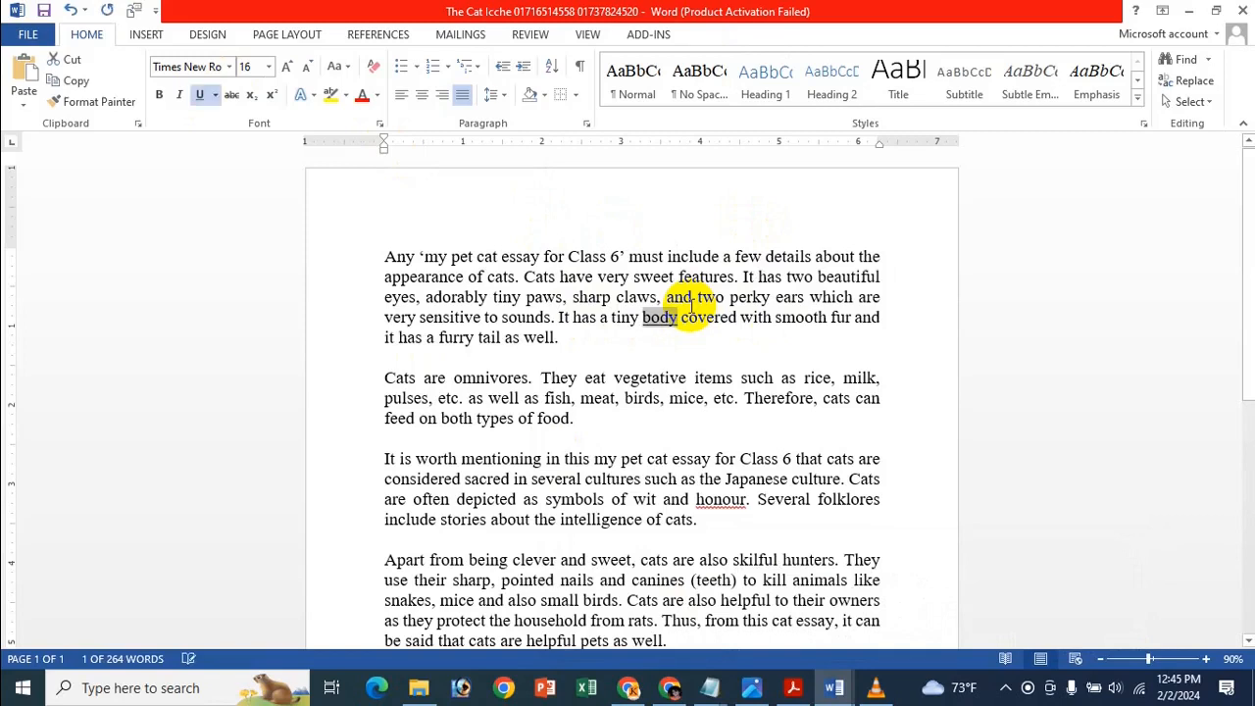
pyautogui.hotkey('ctrl', 'u')
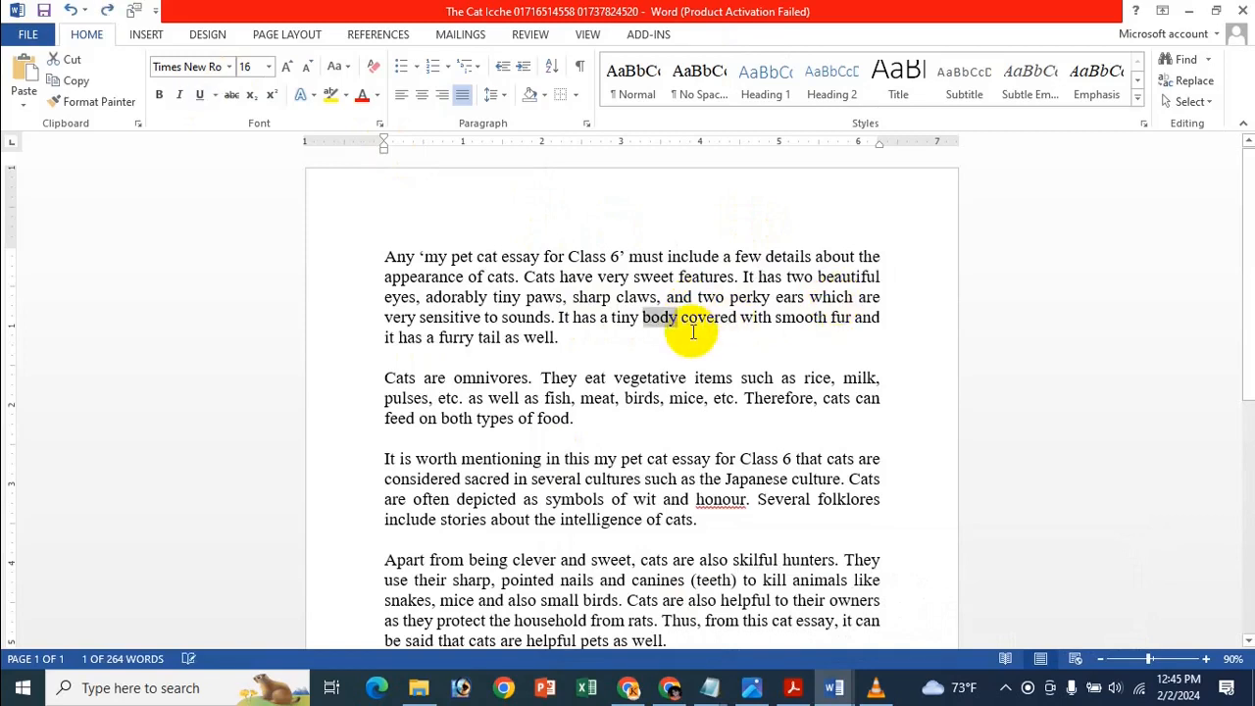
pyautogui.click(686, 333)
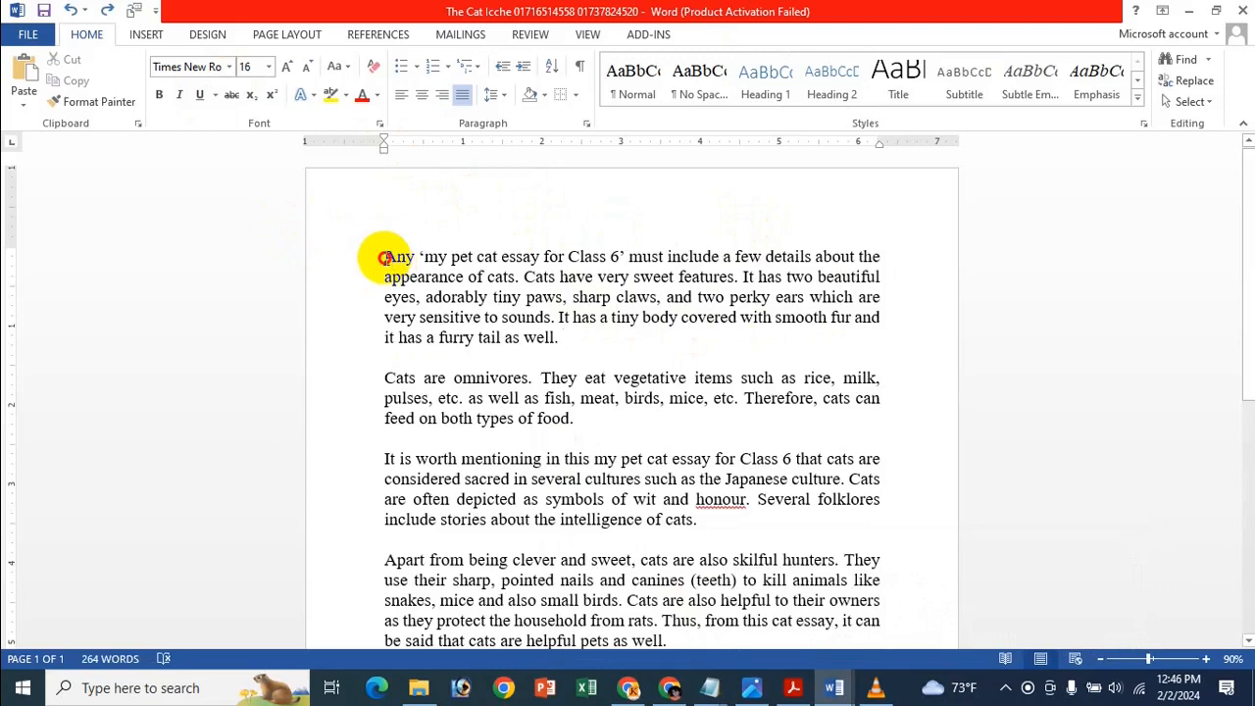
pyautogui.moveTo(386, 255); pyautogui.dragTo(594, 333)
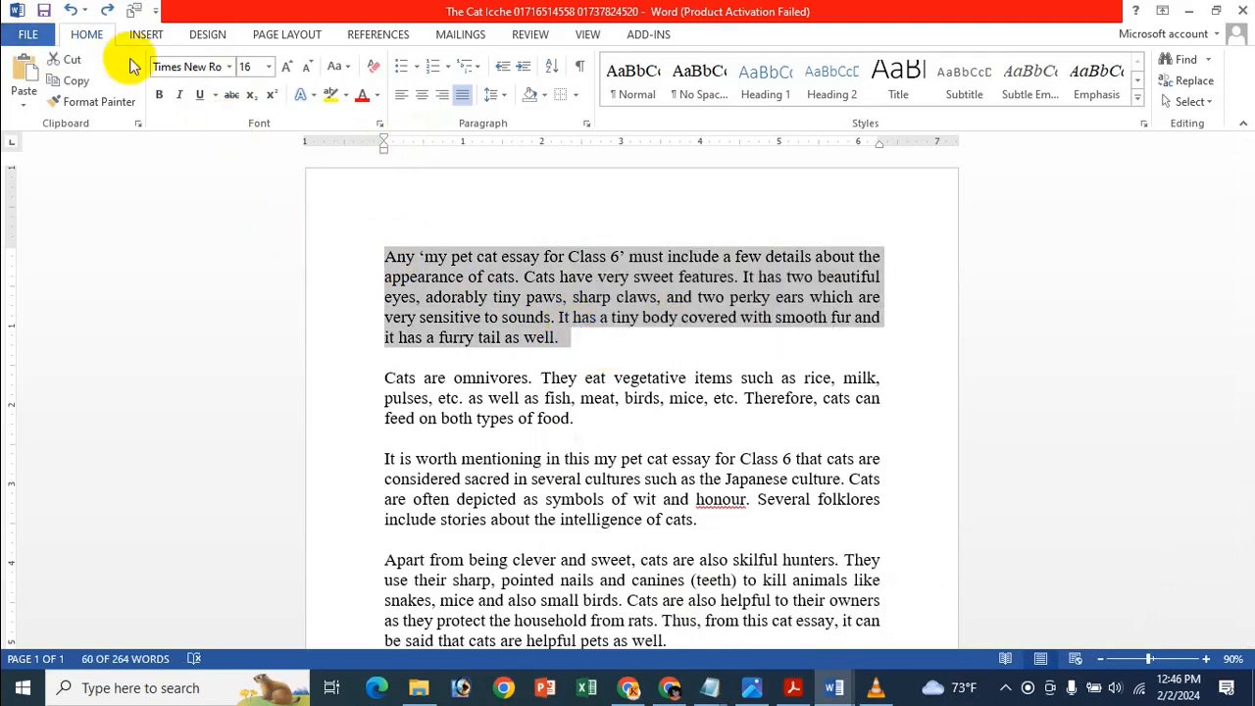
pyautogui.click(200, 96)
pyautogui.click(202, 97)
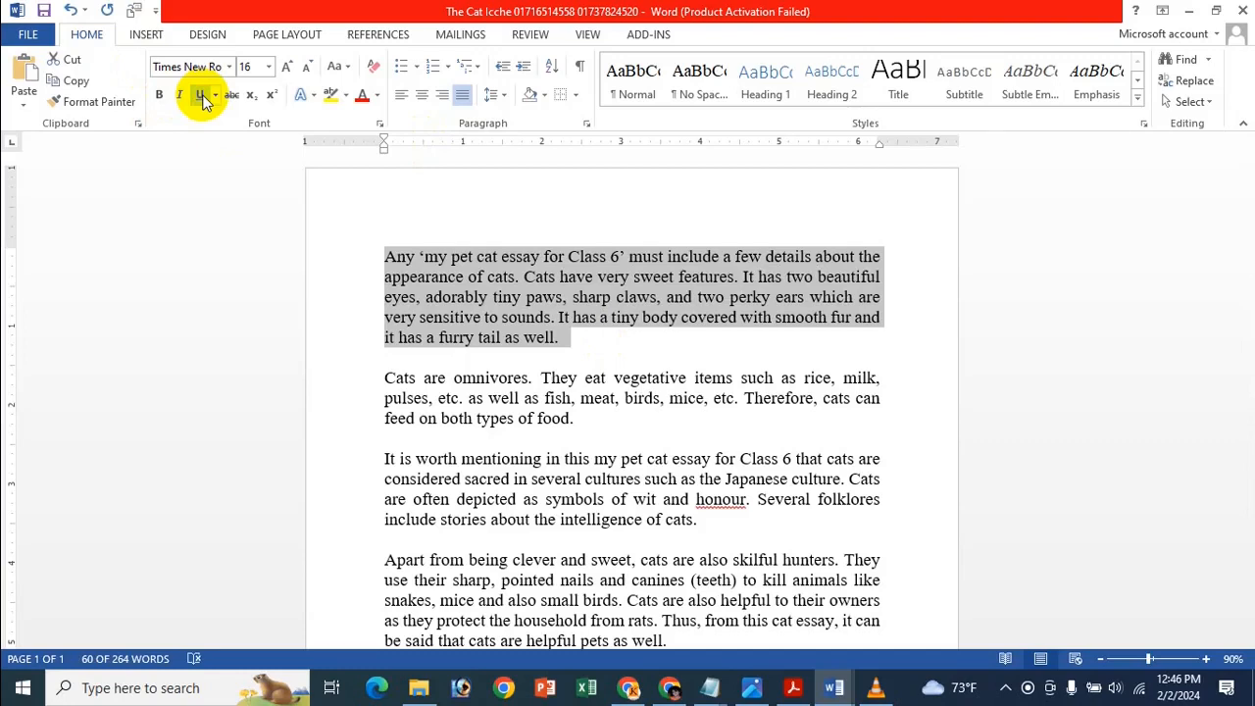
pyautogui.click(202, 97)
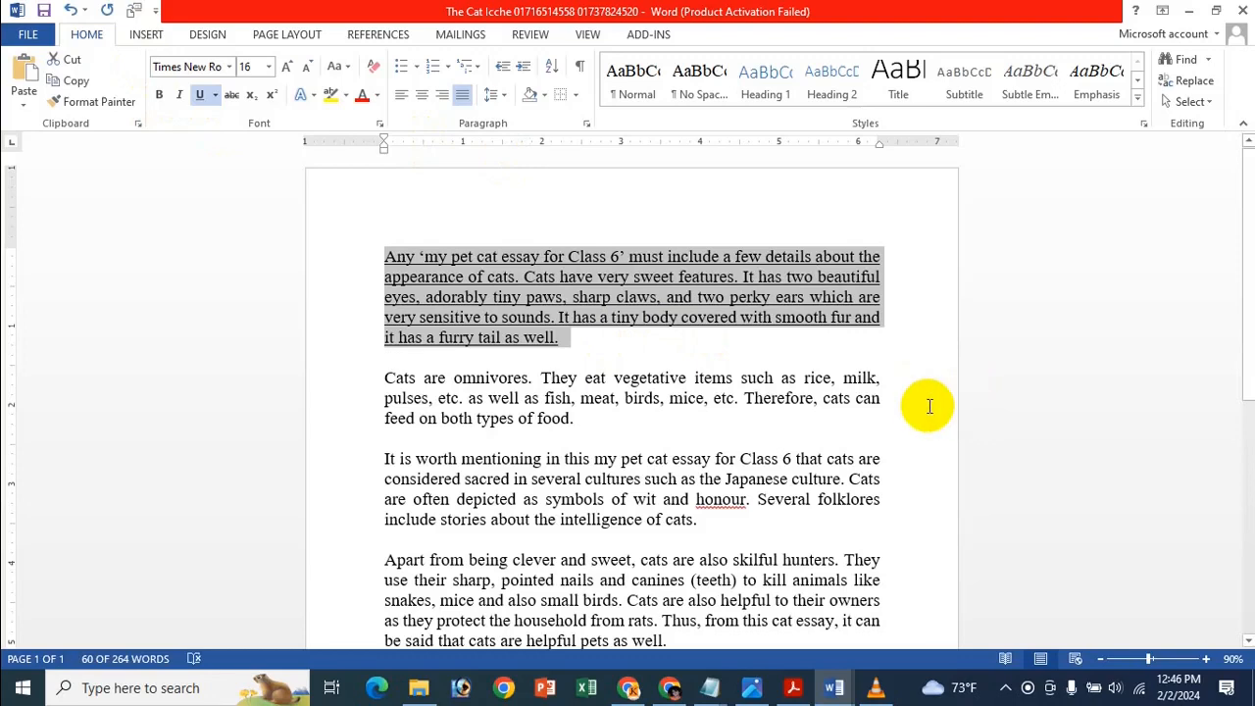
pyautogui.hotkey('ctrl', 'u')
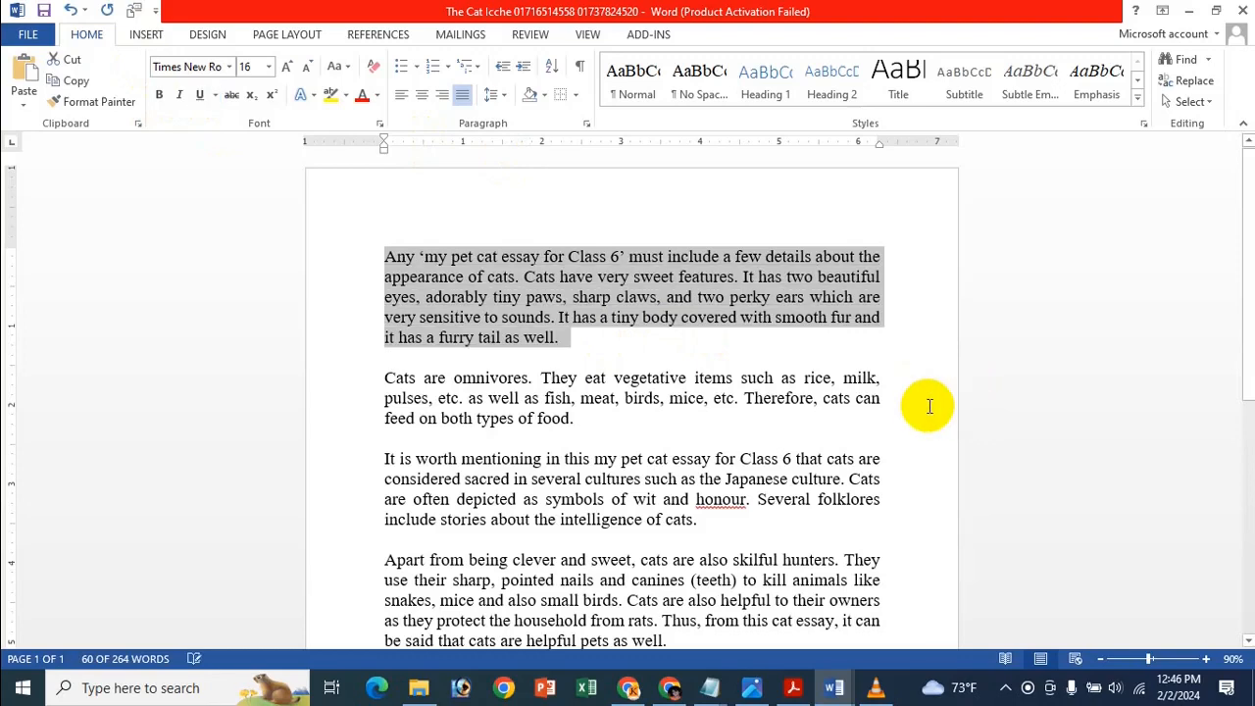
pyautogui.click(774, 369)
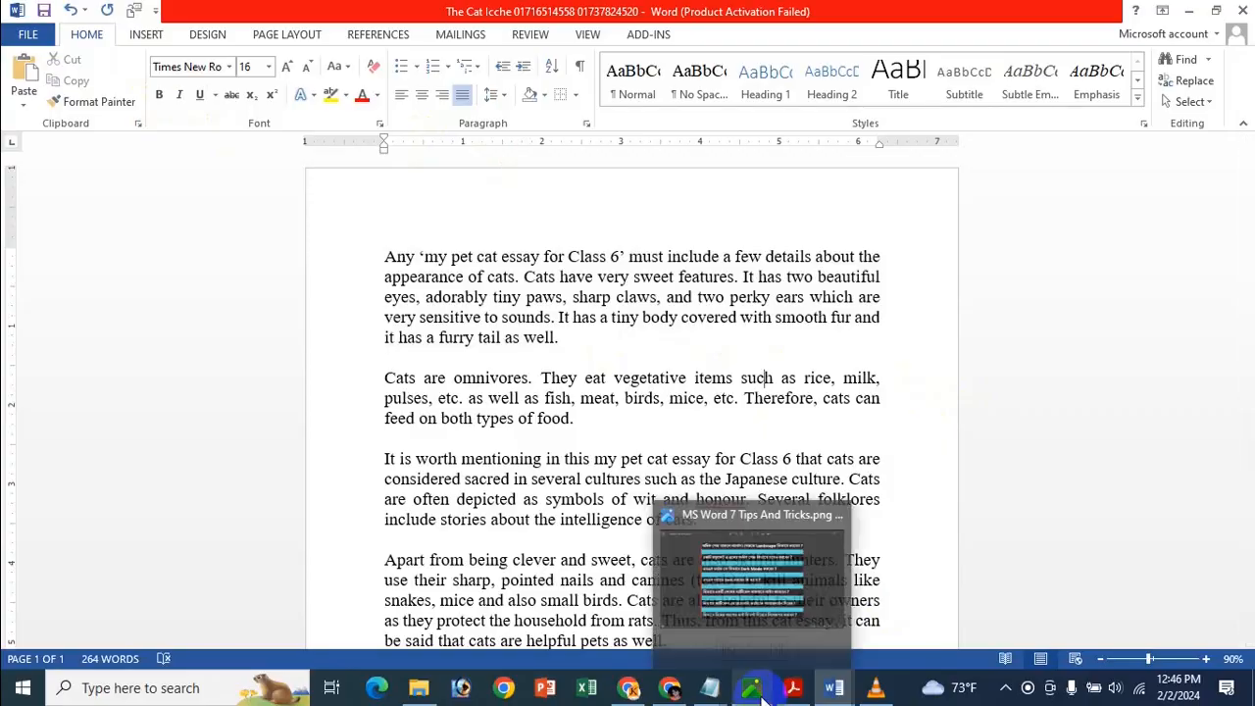
# Glance at the tips image in Photos, then minimize it to reveal the Word essay.
pyautogui.click(762, 695)
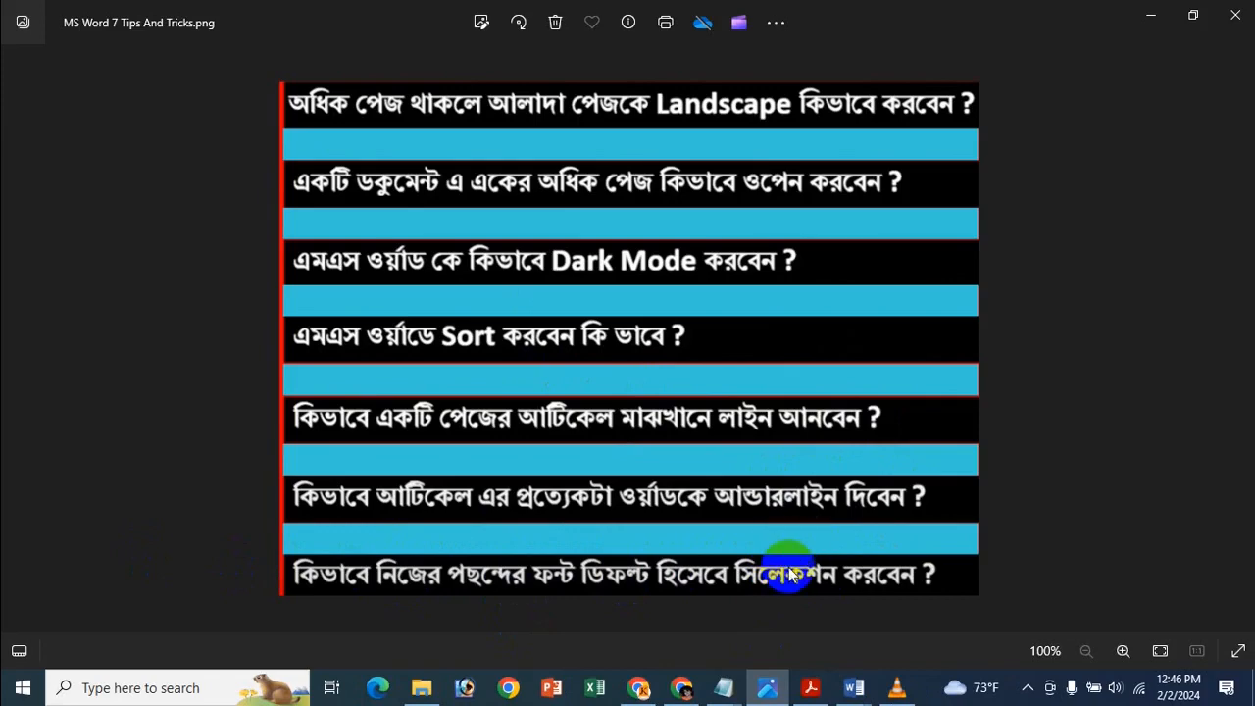
pyautogui.click(1155, 16)
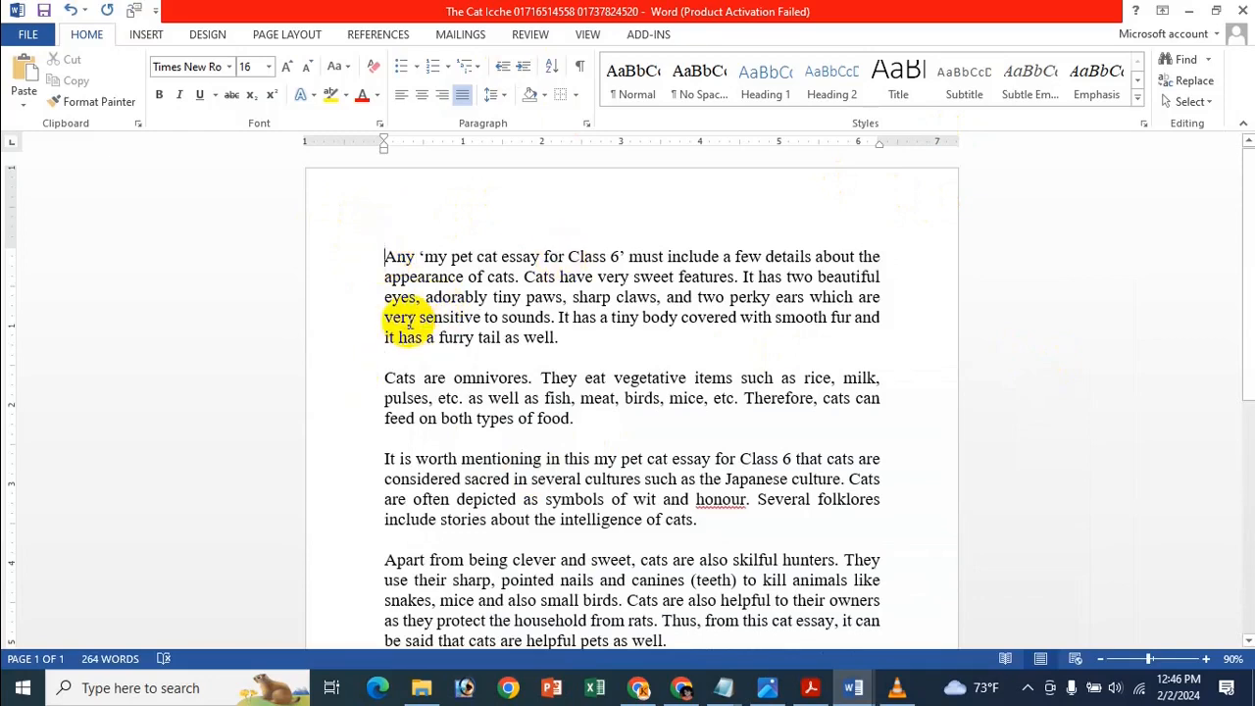
# Make bold Times New Roman 14 pt the default for all Normal-template documents, bolding the selected essay.
pyautogui.hotkey('ctrl', 'a')
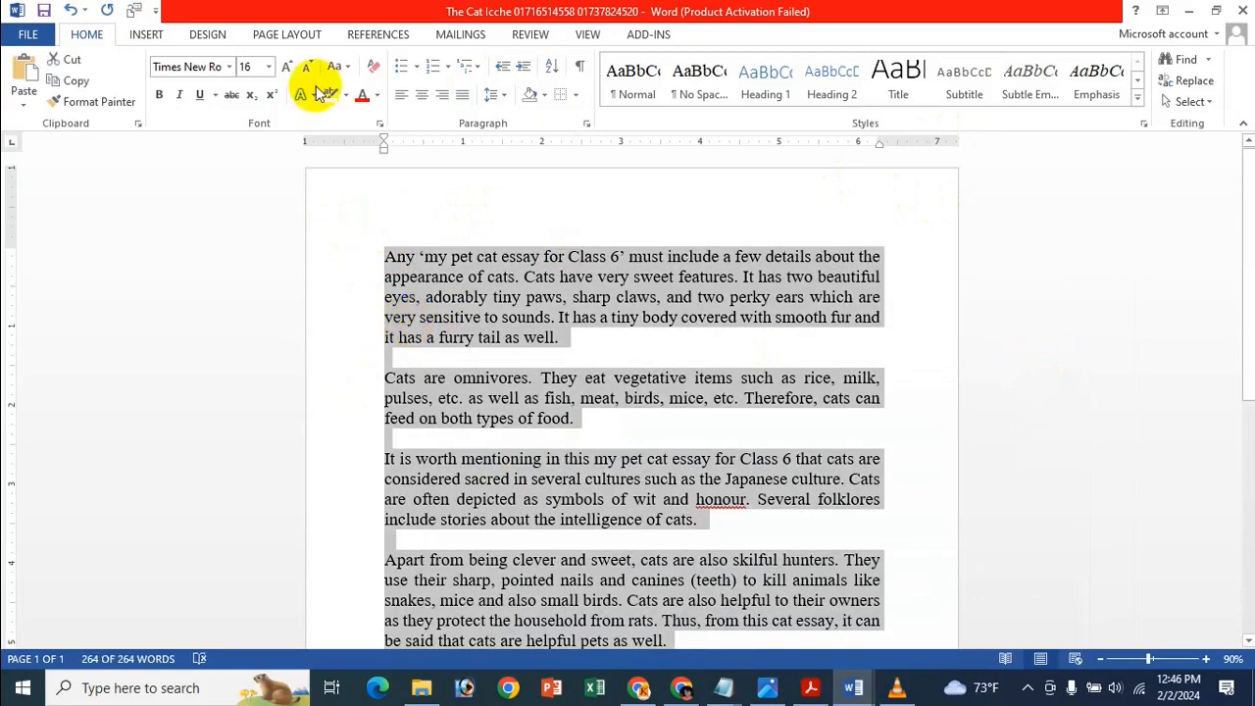
pyautogui.click(381, 121)
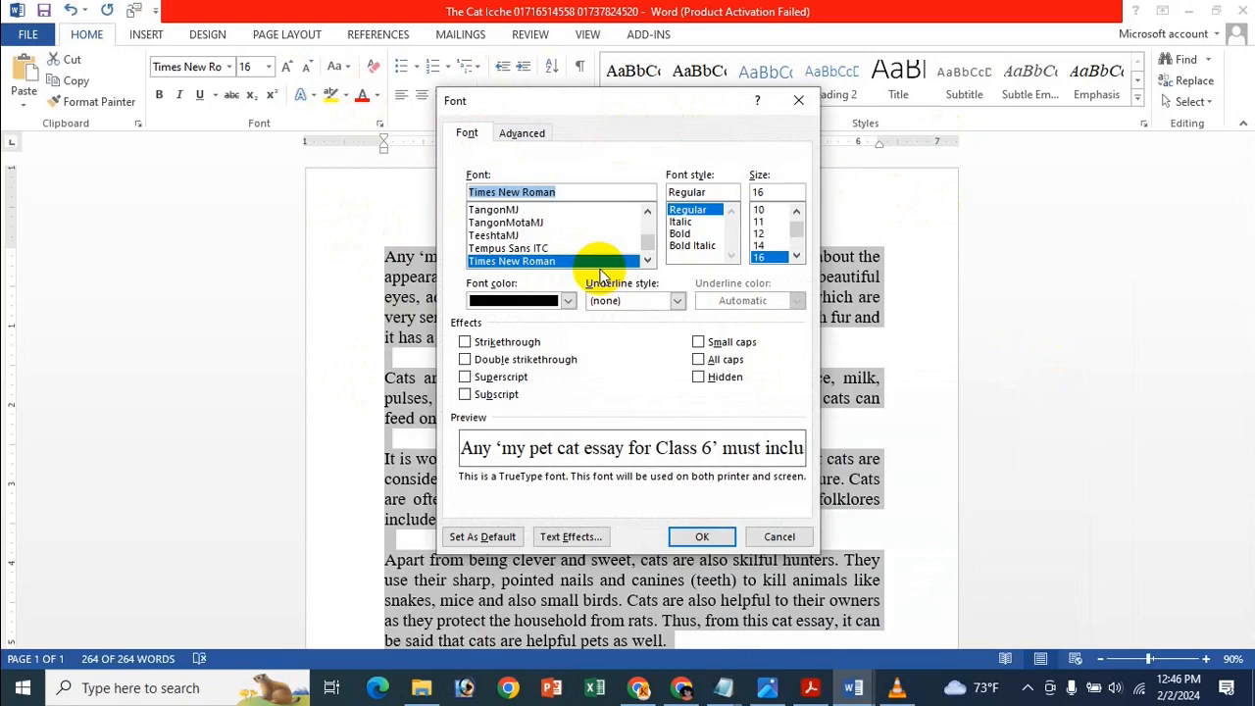
pyautogui.click(564, 222)
pyautogui.click(556, 261)
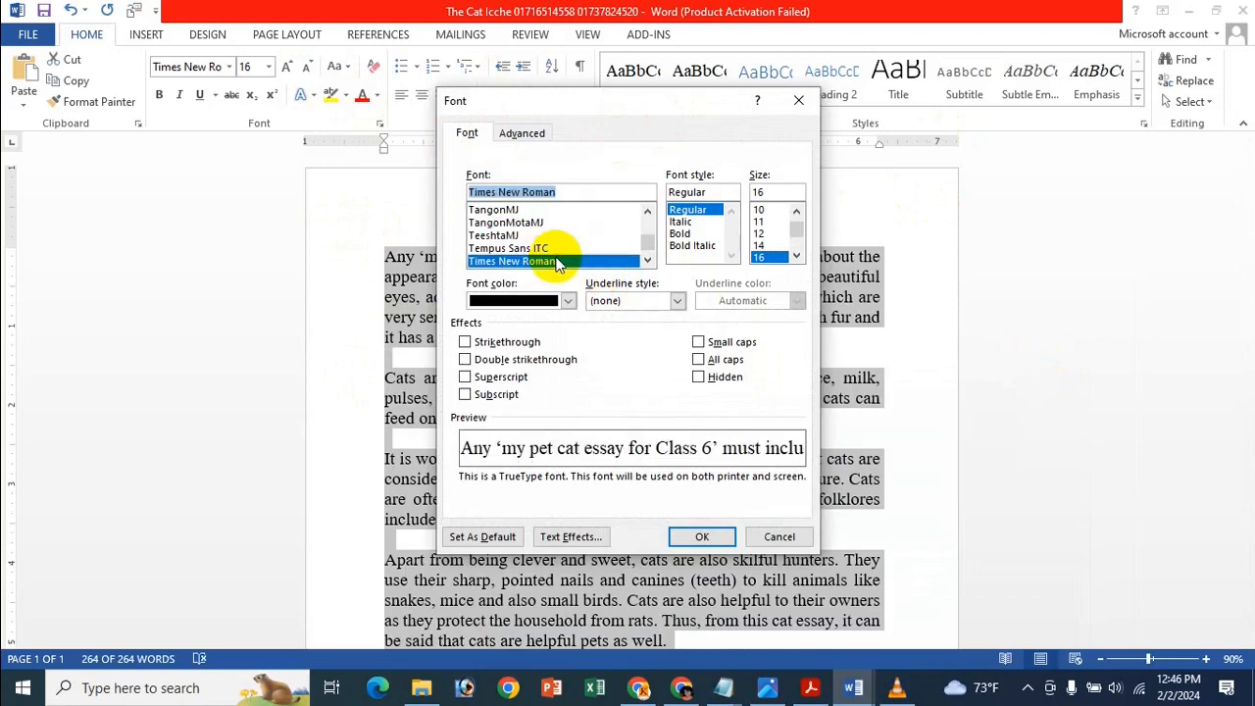
pyautogui.click(680, 234)
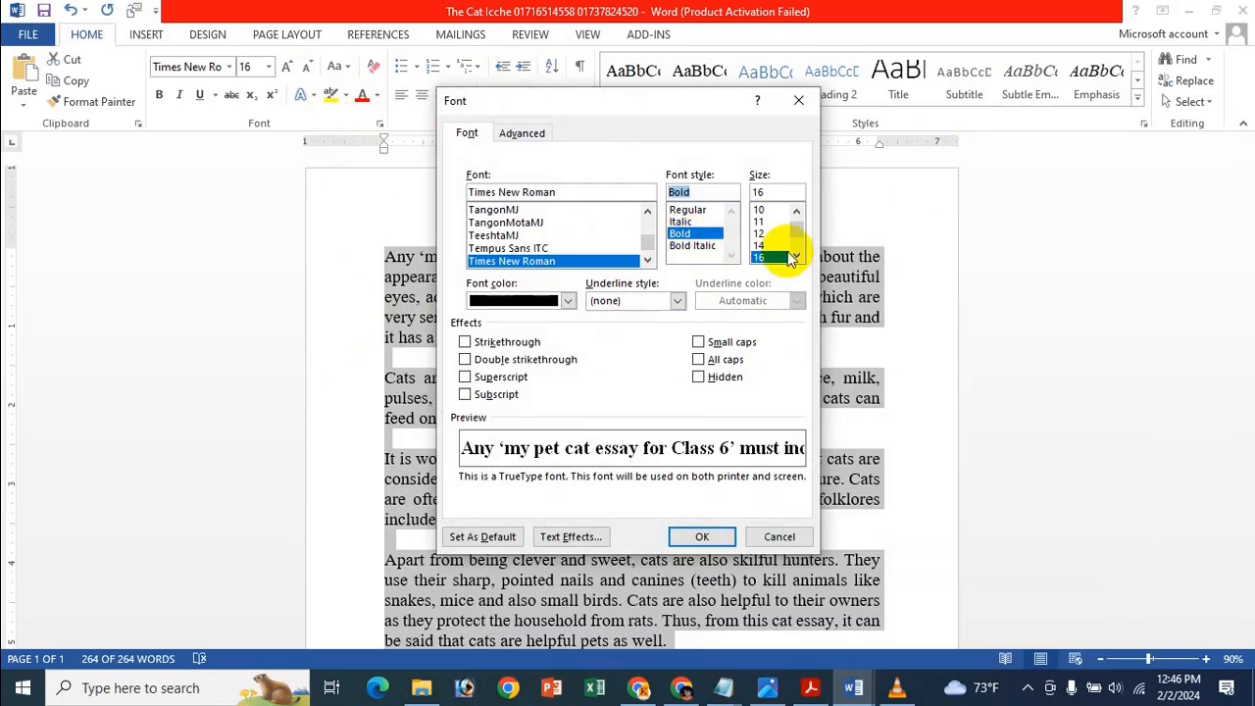
pyautogui.click(770, 245)
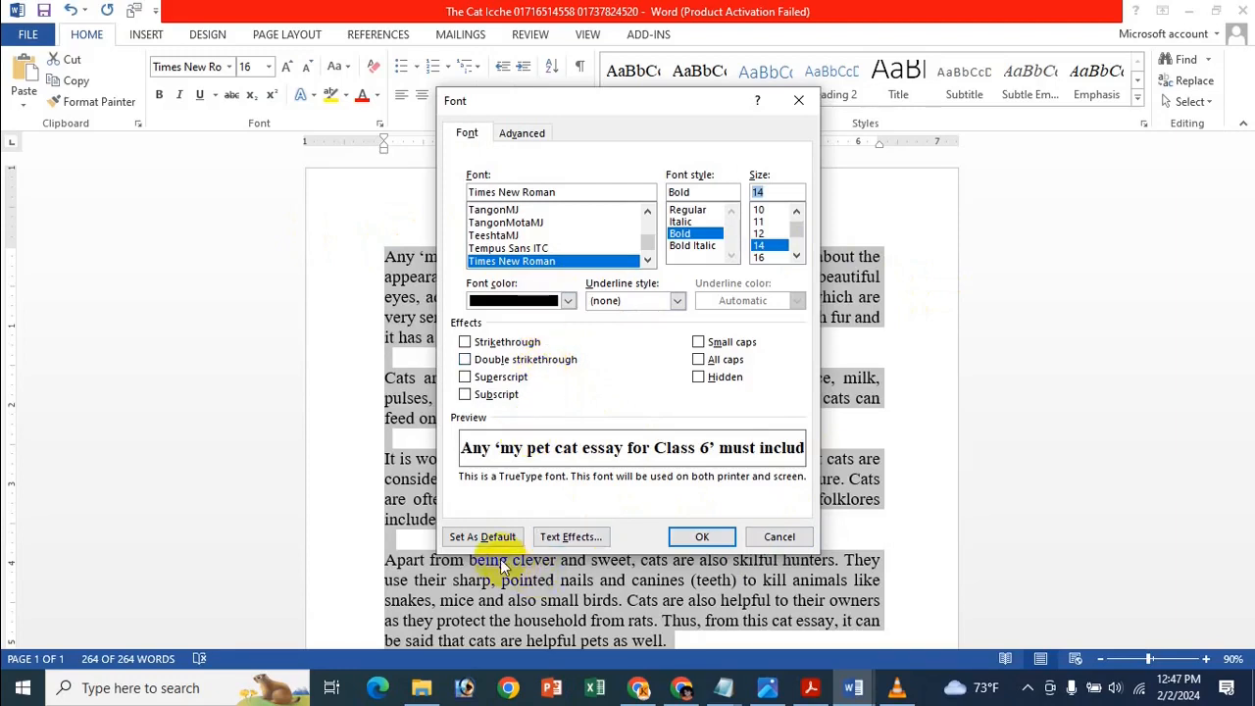
pyautogui.click(482, 537)
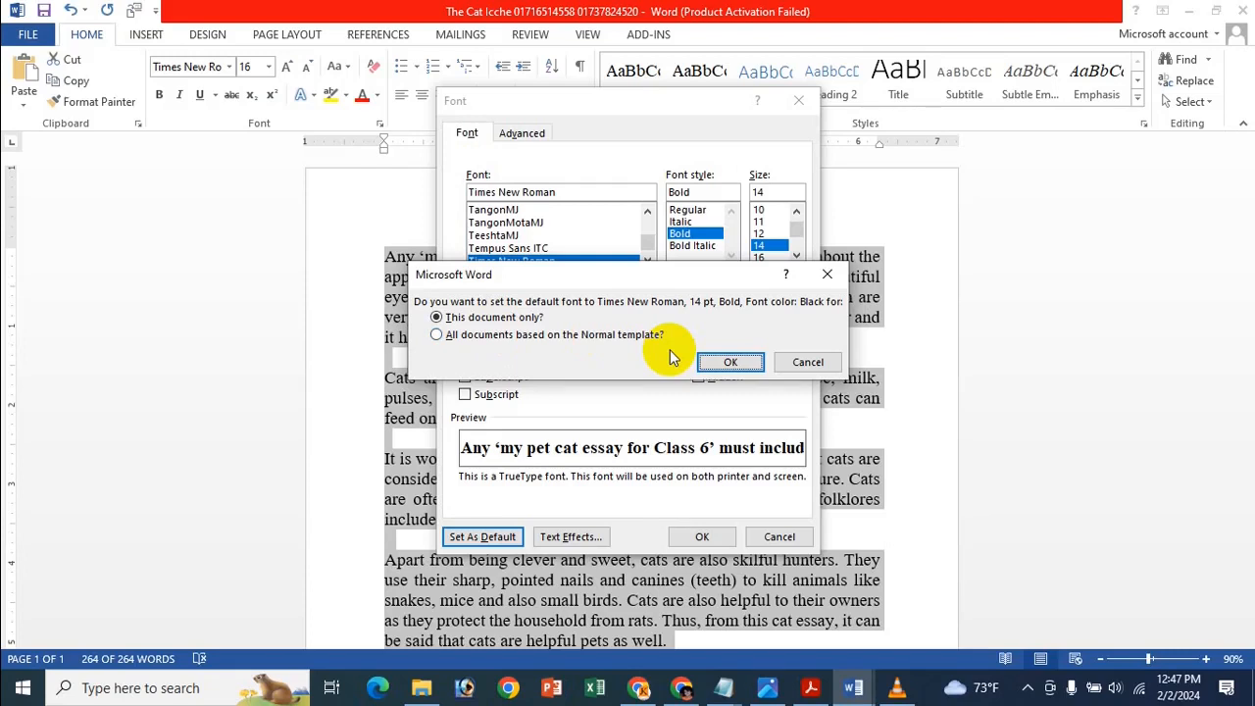
pyautogui.click(637, 335)
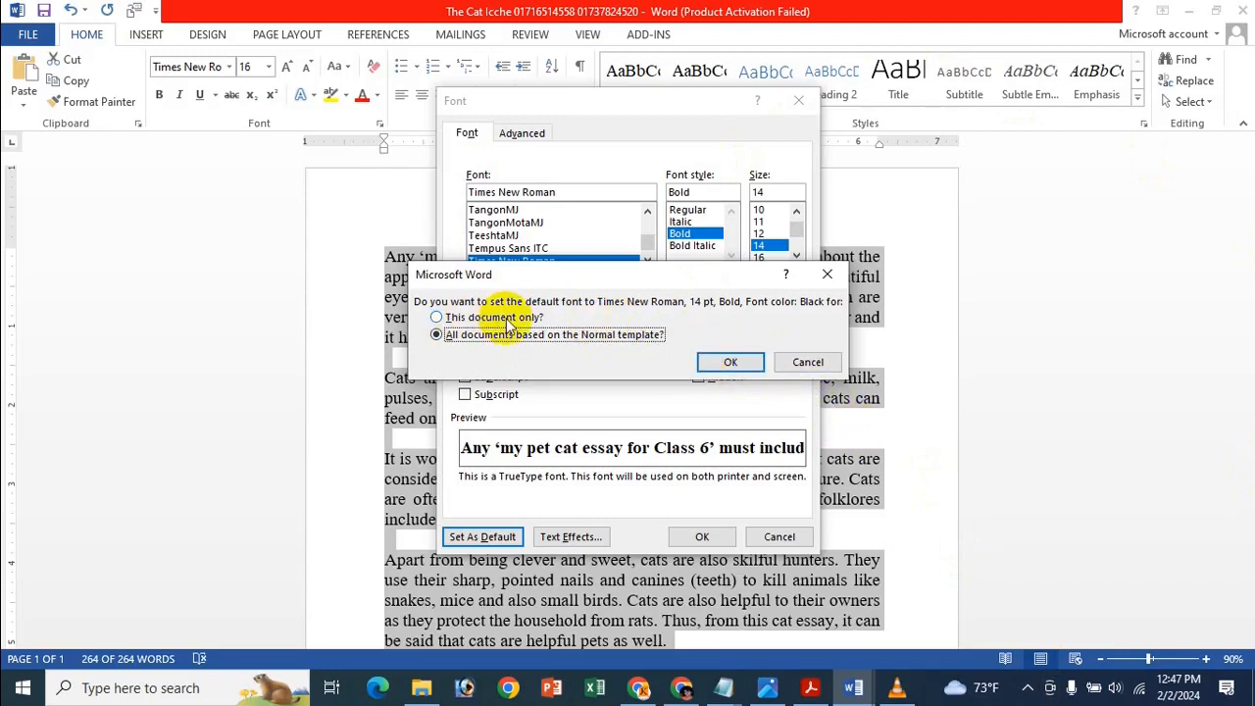
pyautogui.click(730, 362)
pyautogui.click(515, 253)
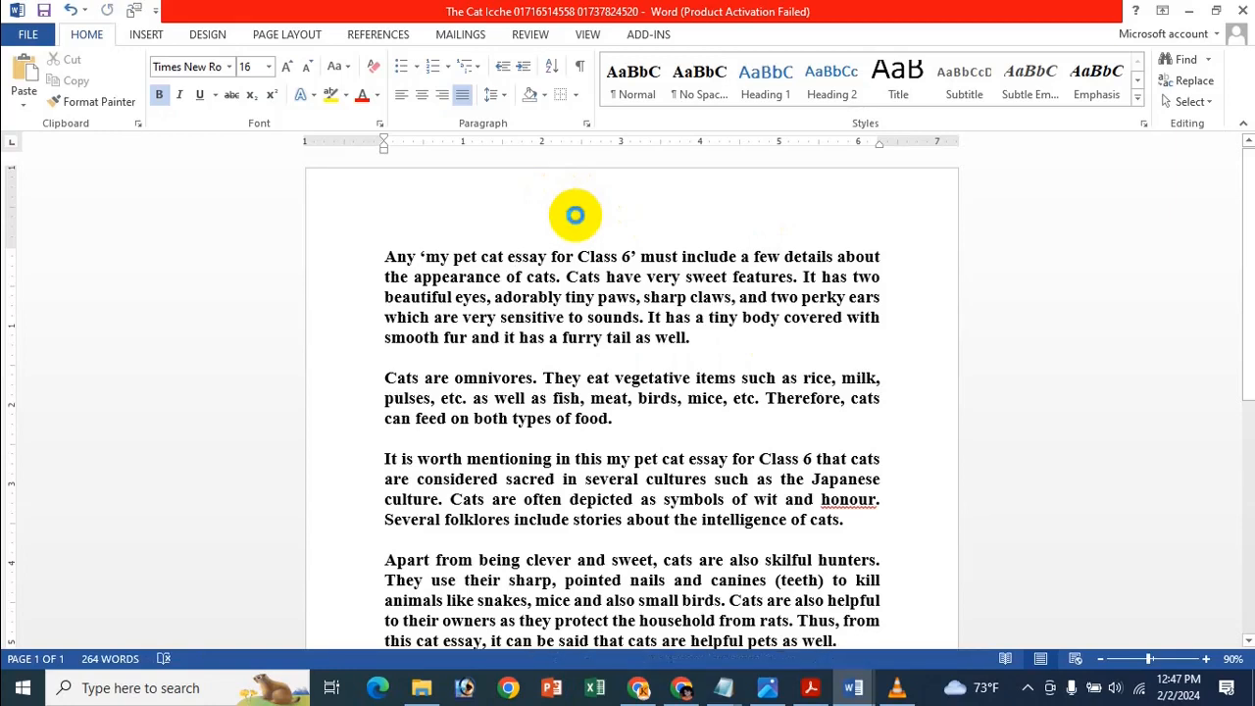
# In a new document with a typed name line, set regular Times New Roman 14 pt as default.
pyautogui.hotkey('ctrl', 'n')
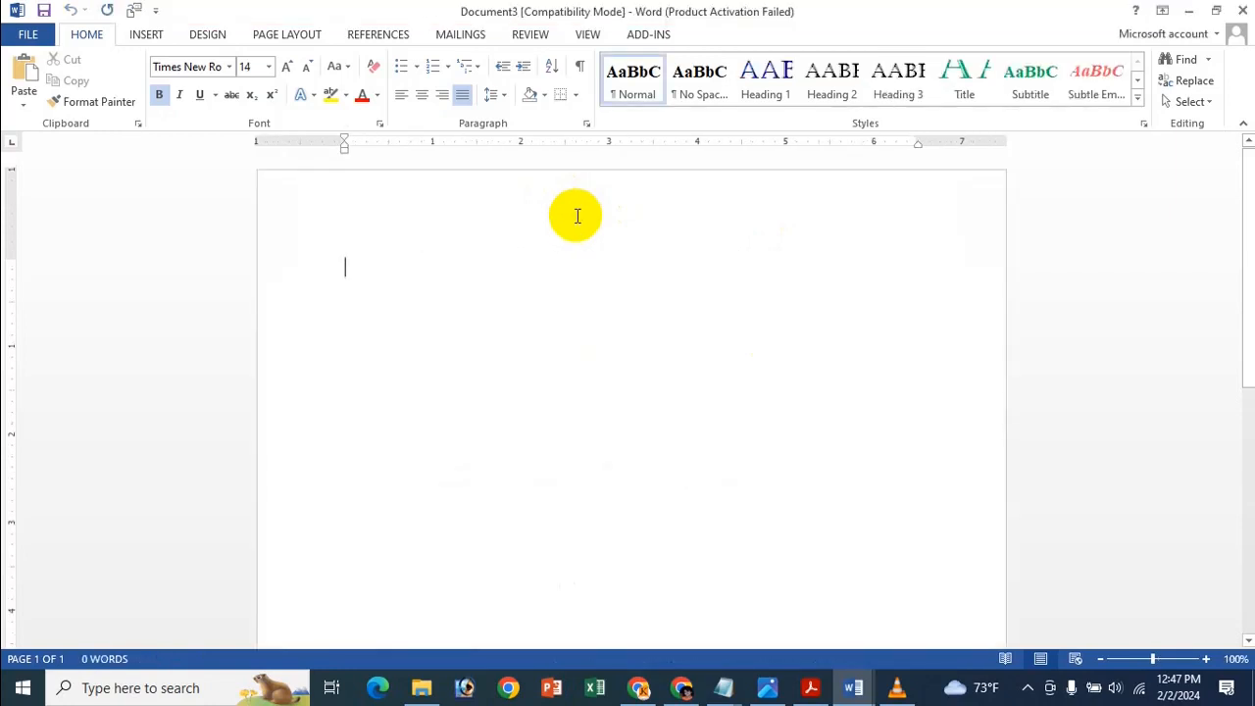
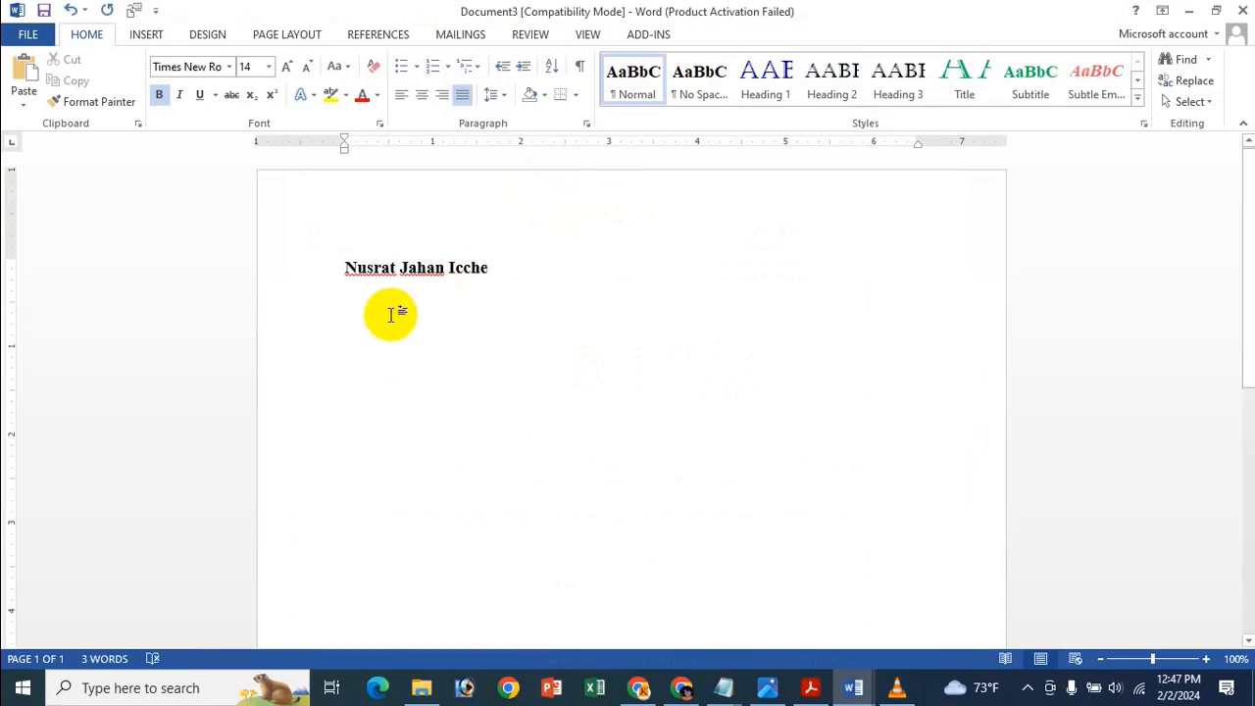
pyautogui.click(379, 123)
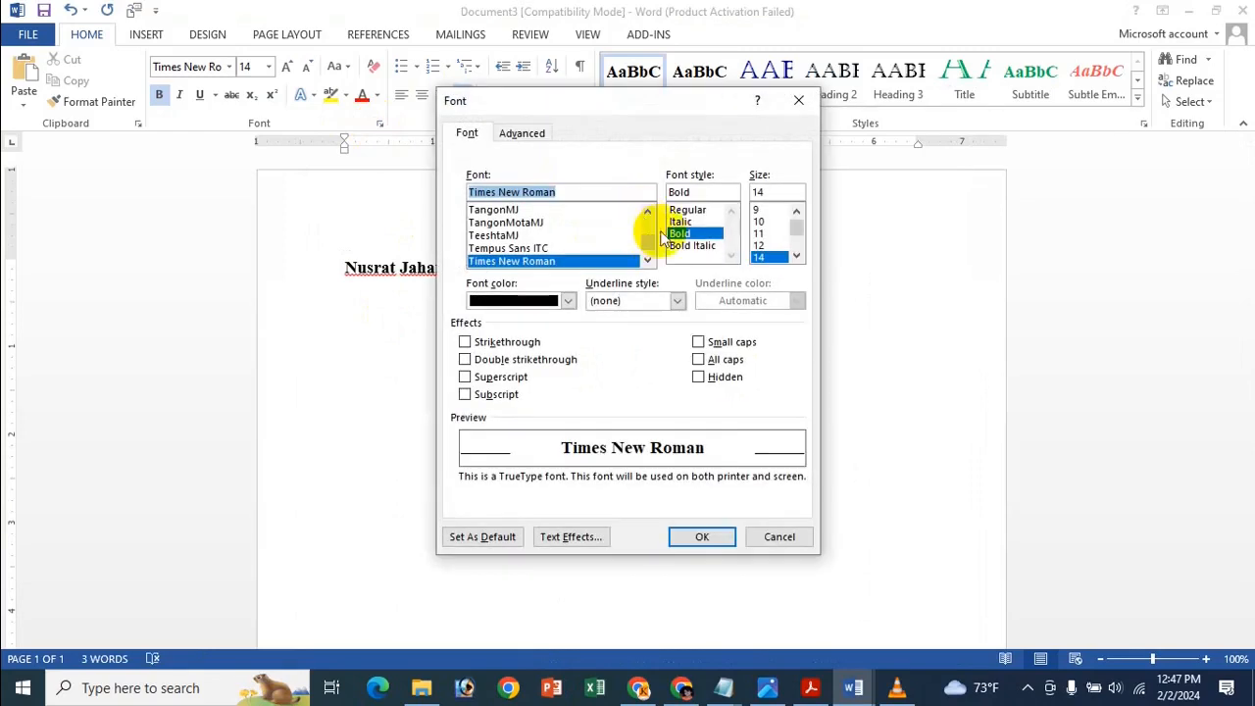
pyautogui.click(695, 205)
pyautogui.click(695, 209)
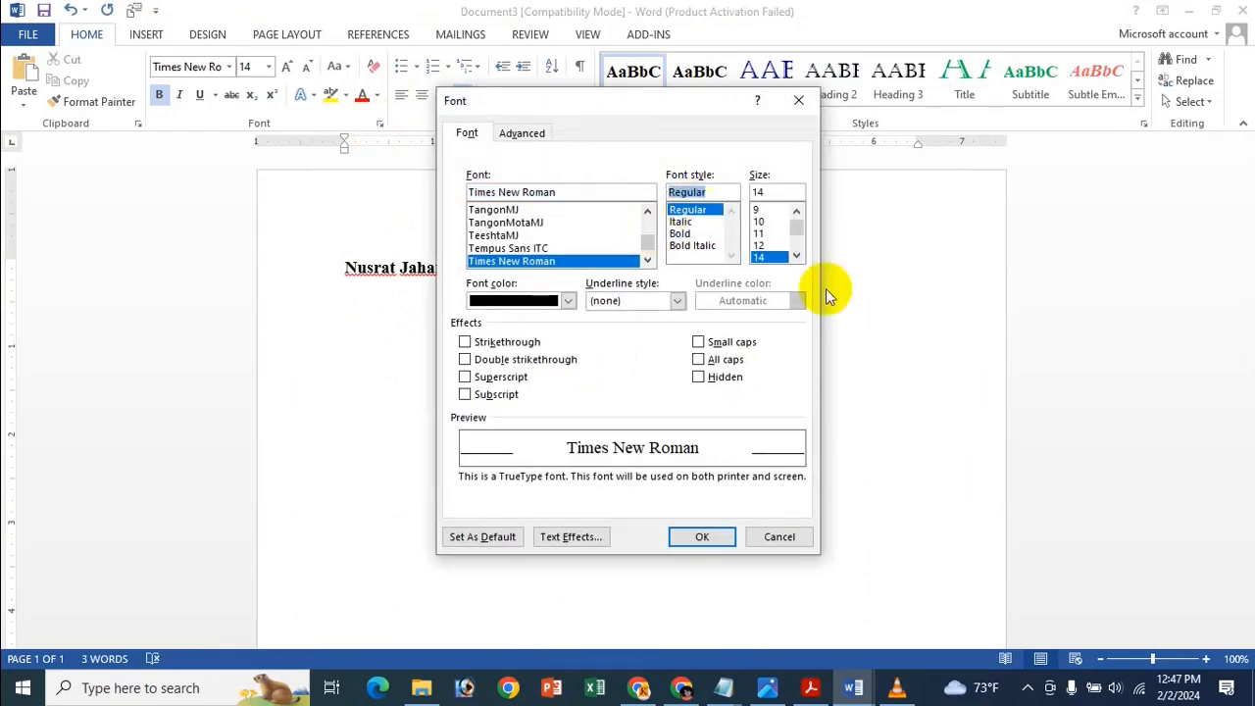
pyautogui.click(505, 544)
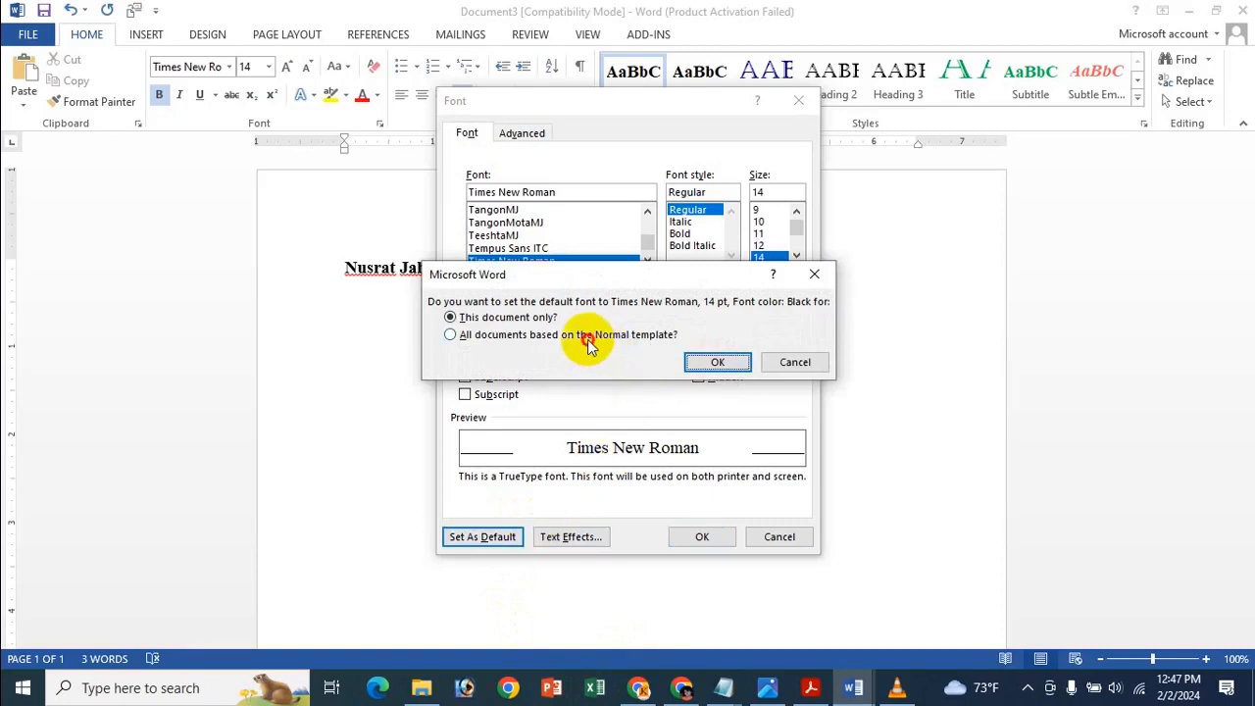
pyautogui.click(583, 334)
pyautogui.click(537, 318)
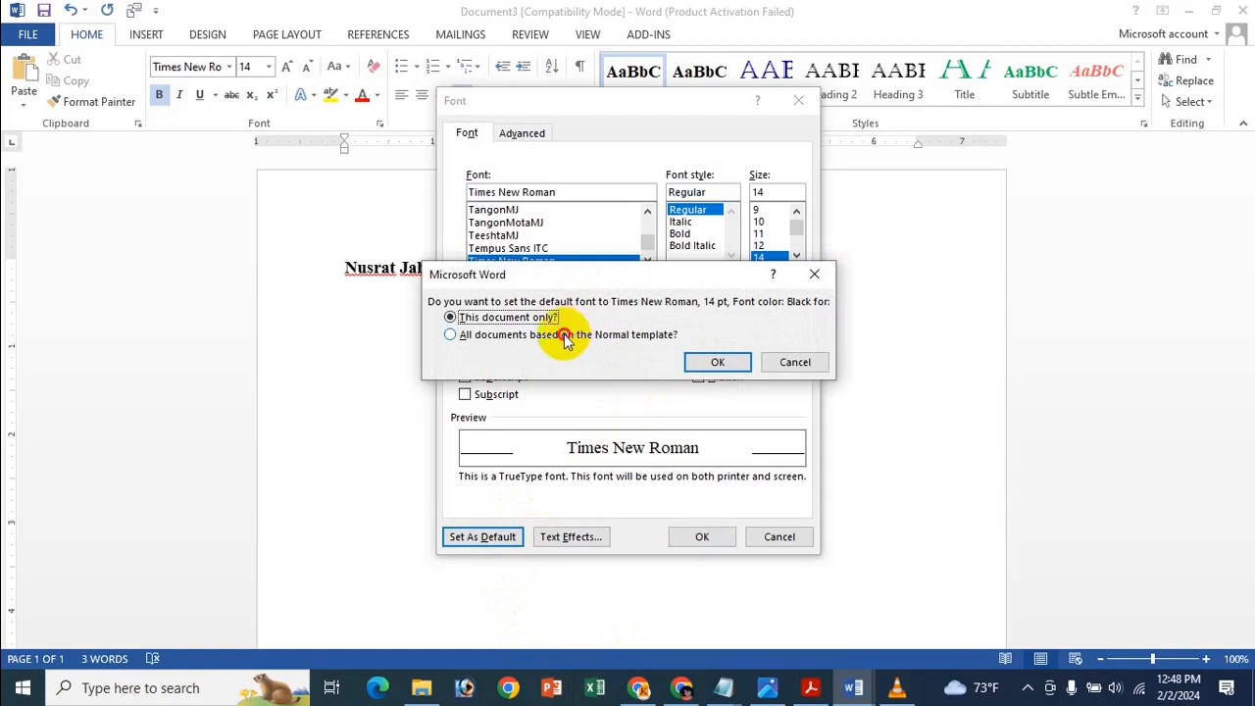
pyautogui.click(566, 338)
pyautogui.click(717, 361)
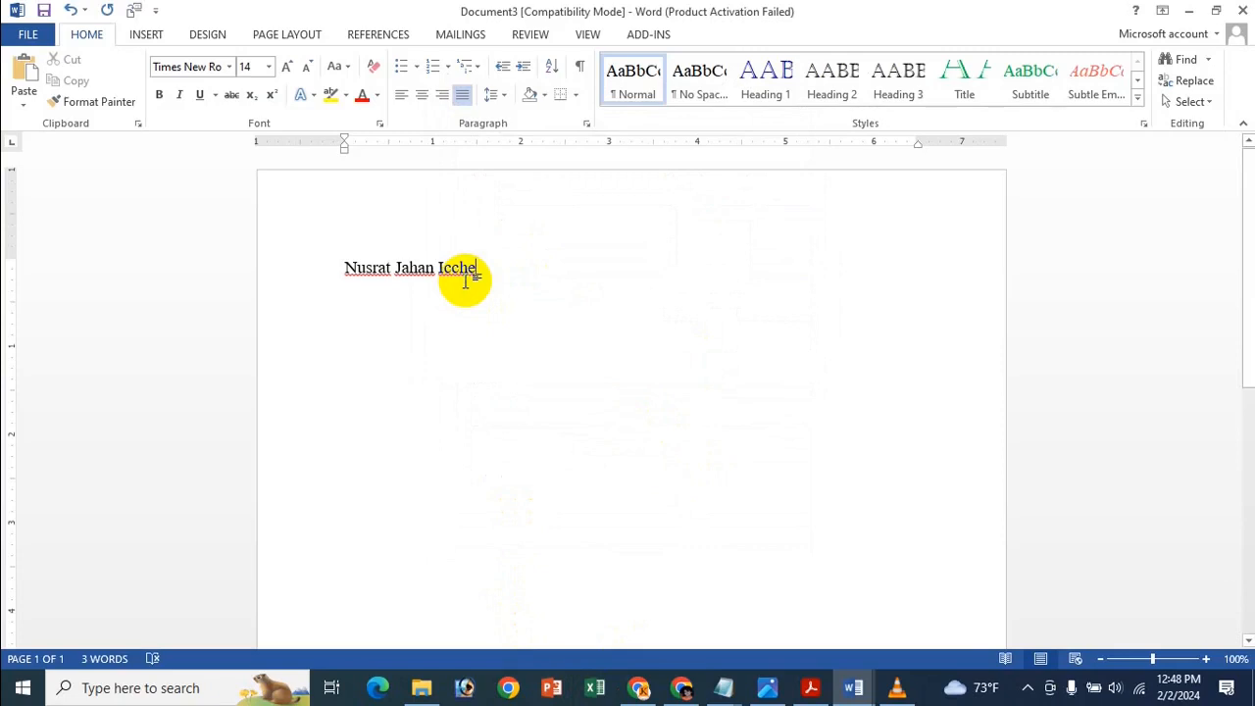
# Type a name in another new document to verify regular font, then close it unsaved.
pyautogui.hotkey('ctrl', 'n')
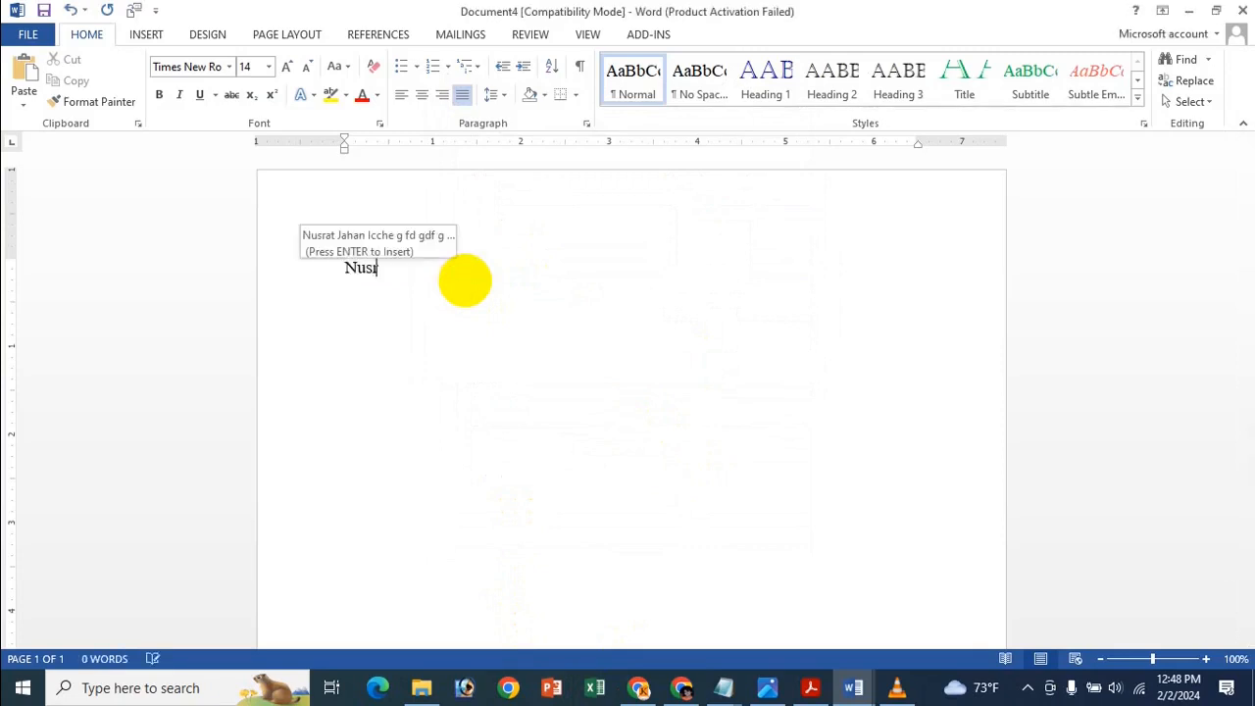
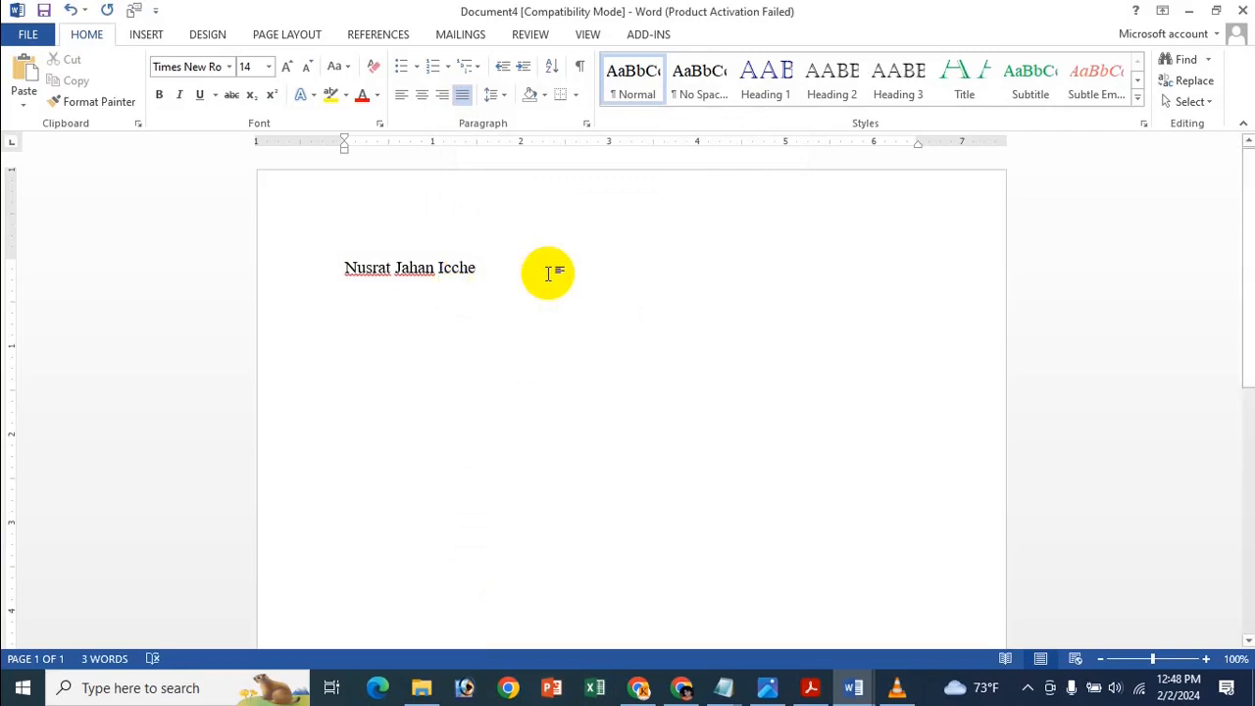
pyautogui.click(1240, 11)
pyautogui.click(647, 377)
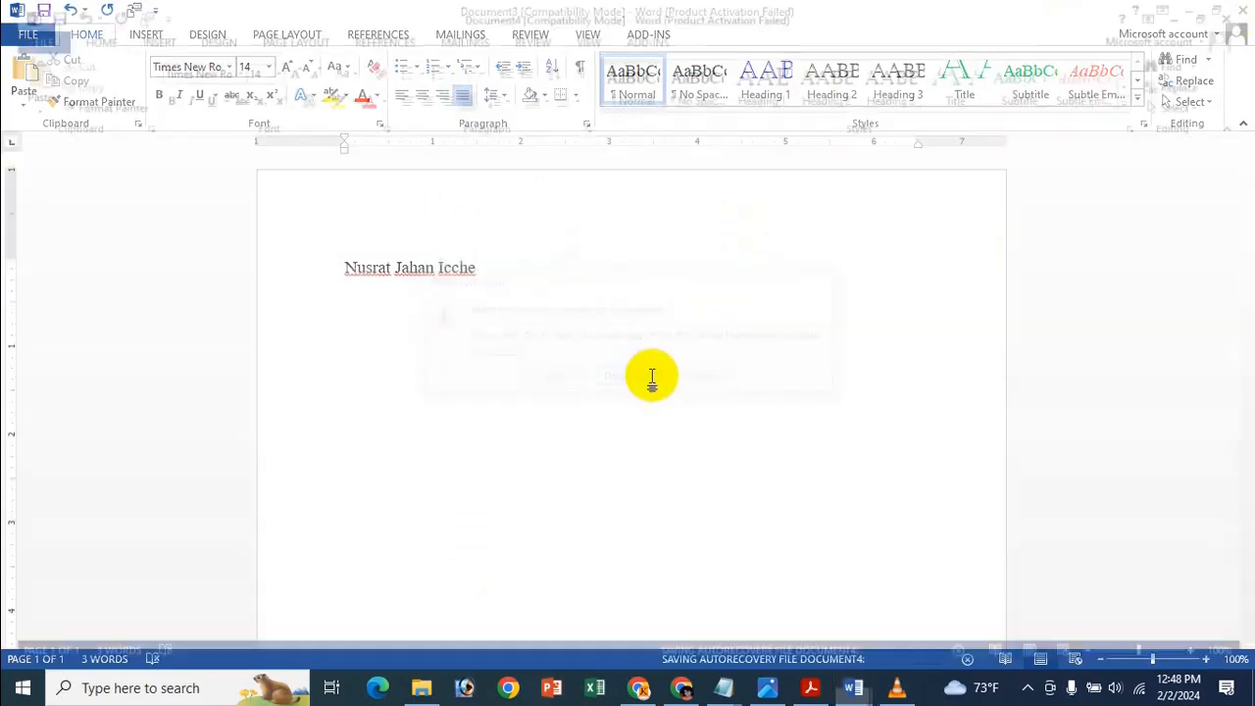
# Close the first test document without saving and bring the tips image back.
pyautogui.click(1243, 9)
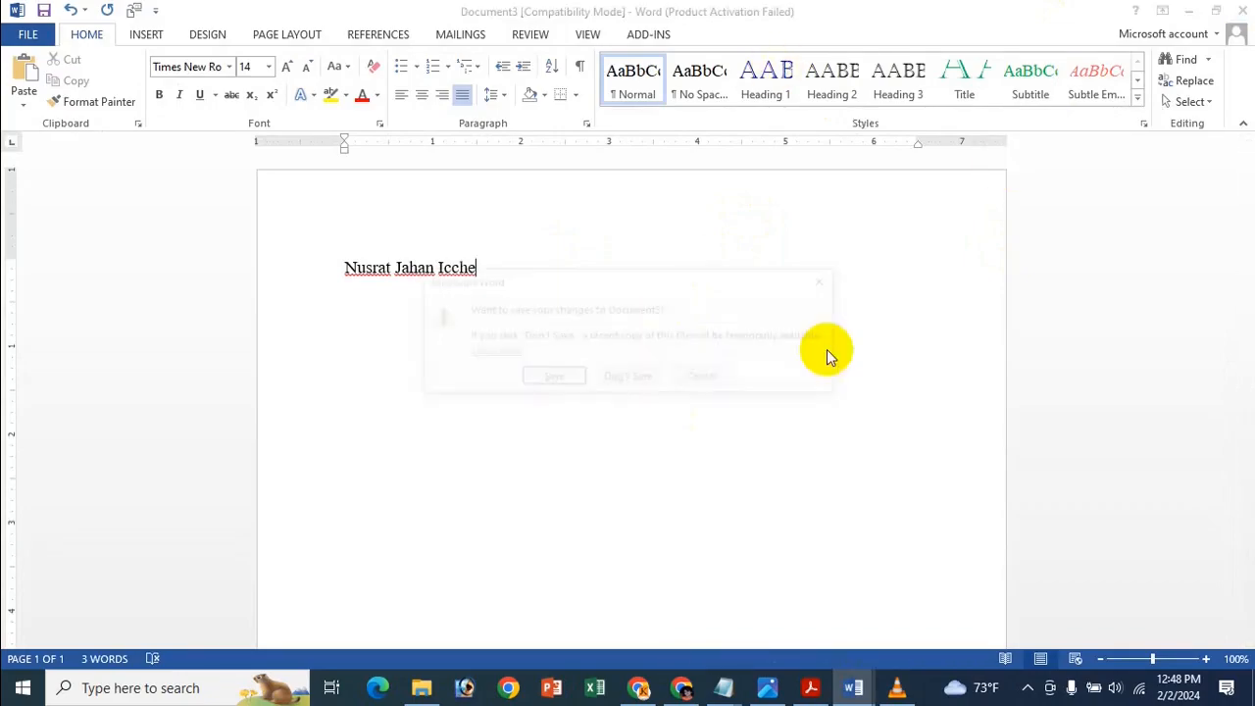
pyautogui.click(647, 381)
pyautogui.click(764, 687)
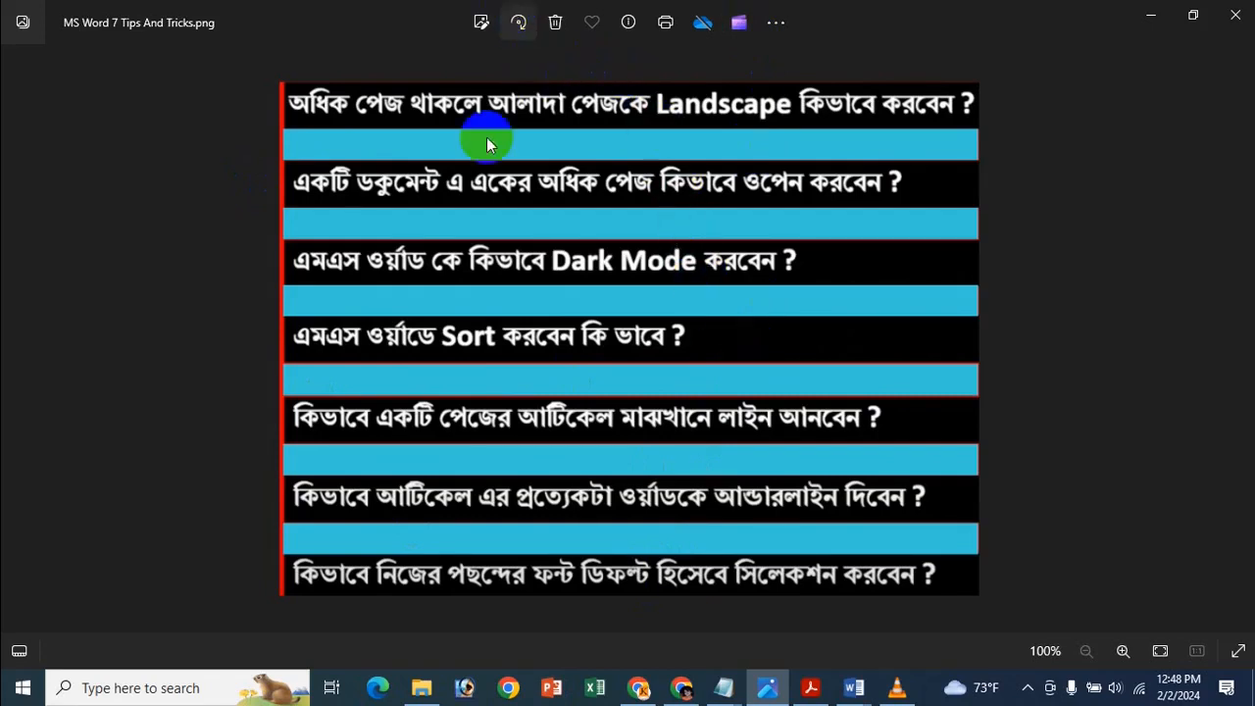
# Minimize the Photos image and bring the MS Word New 7 Tips And Tricks PDF forward.
pyautogui.click(1151, 15)
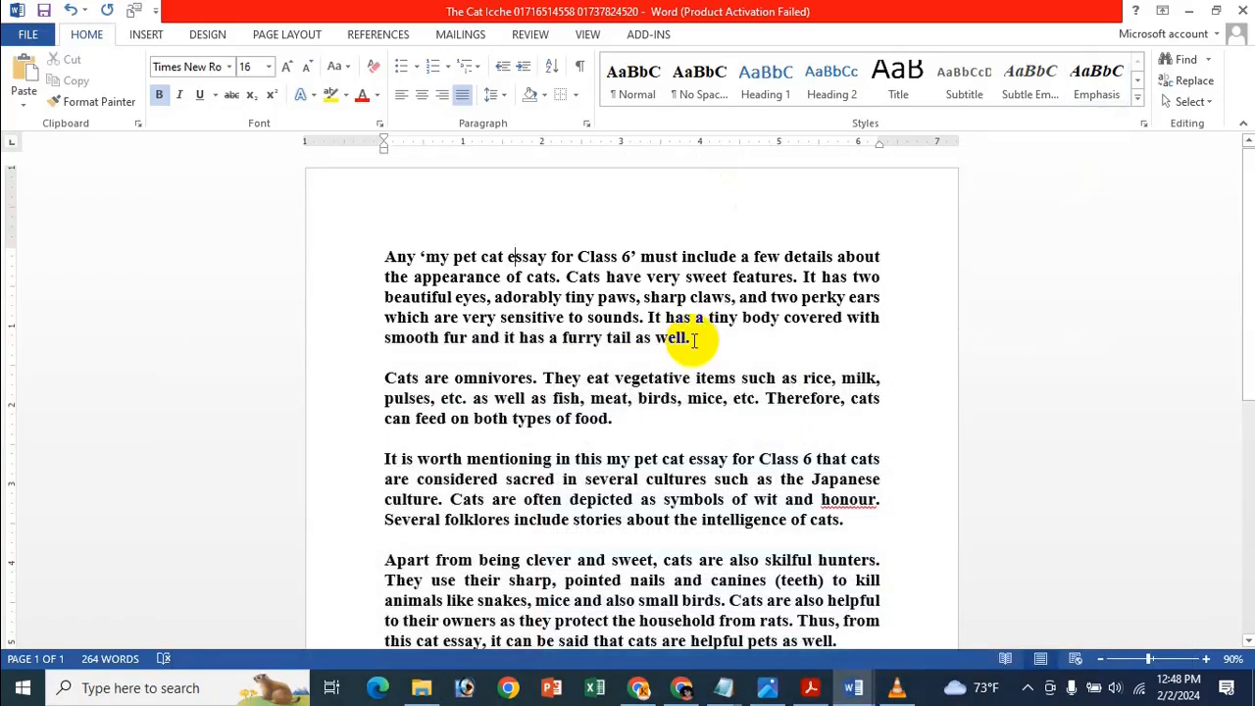
pyautogui.click(810, 687)
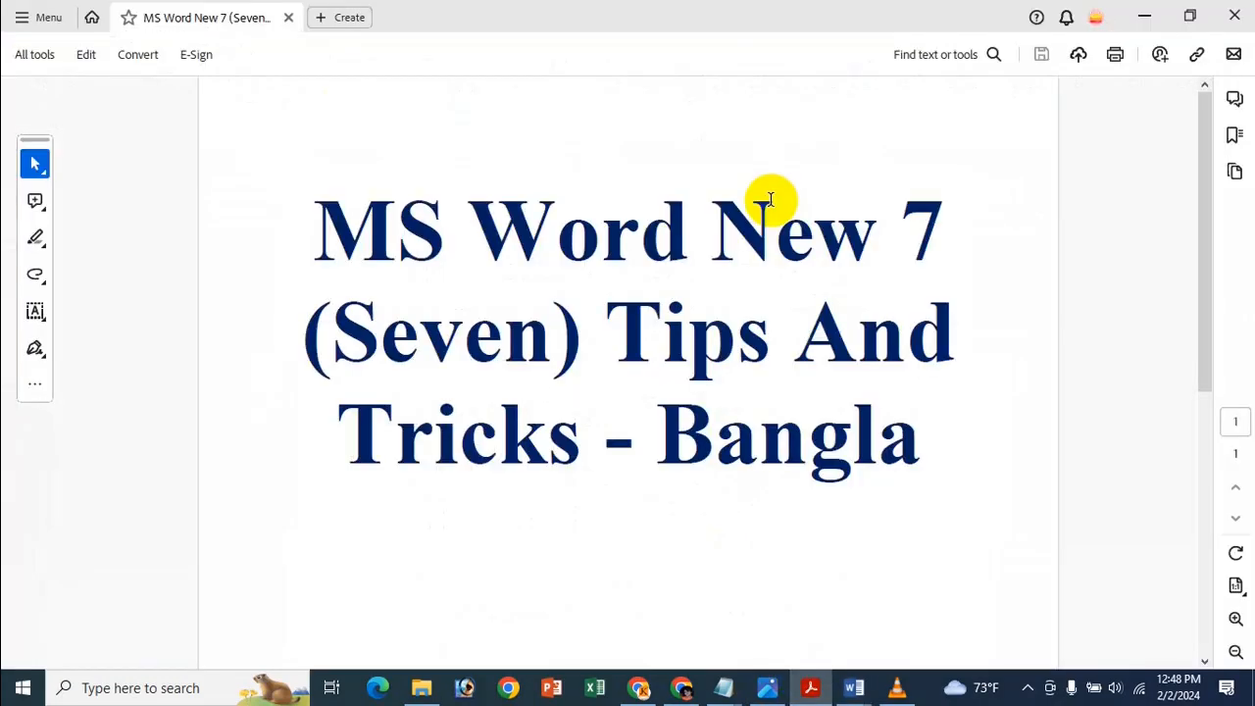